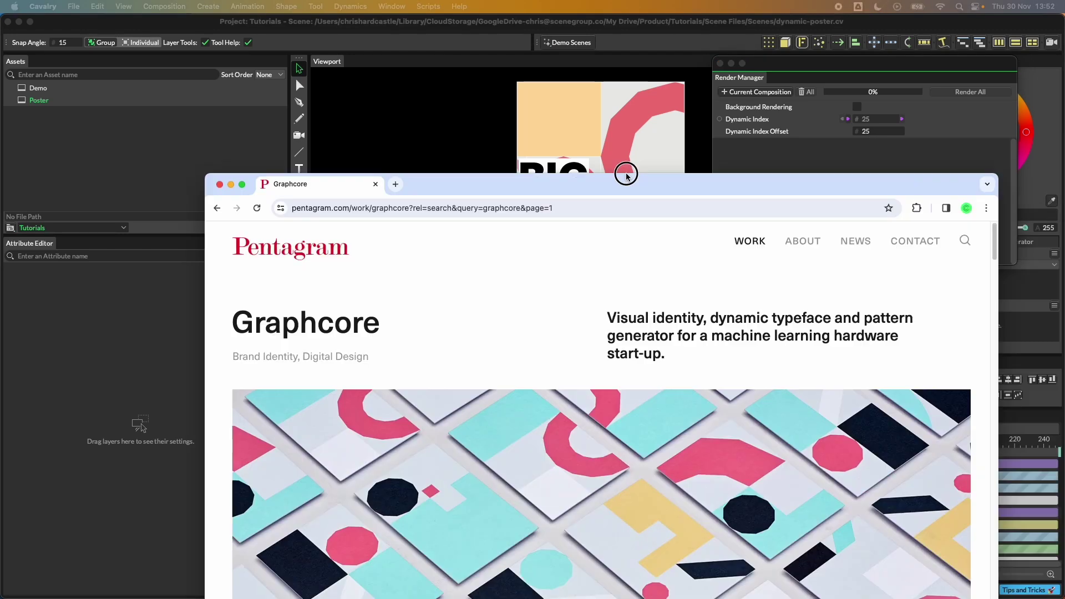
Browse the Graphcore project page down to the quadtree pattern tool, and move the browser window out of the way.
{"action": "left_click_drag", "start_coordinate": [623, 172], "coordinate": [616, 39]}
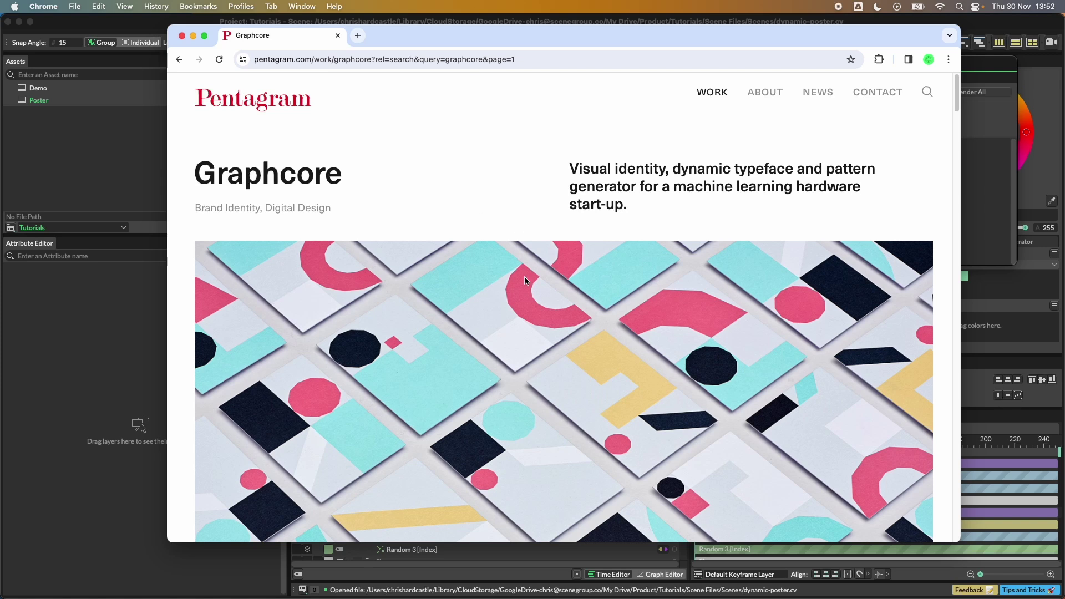
{"action": "scroll", "coordinate": [525, 281], "scroll_direction": "down", "scroll_amount": 15}
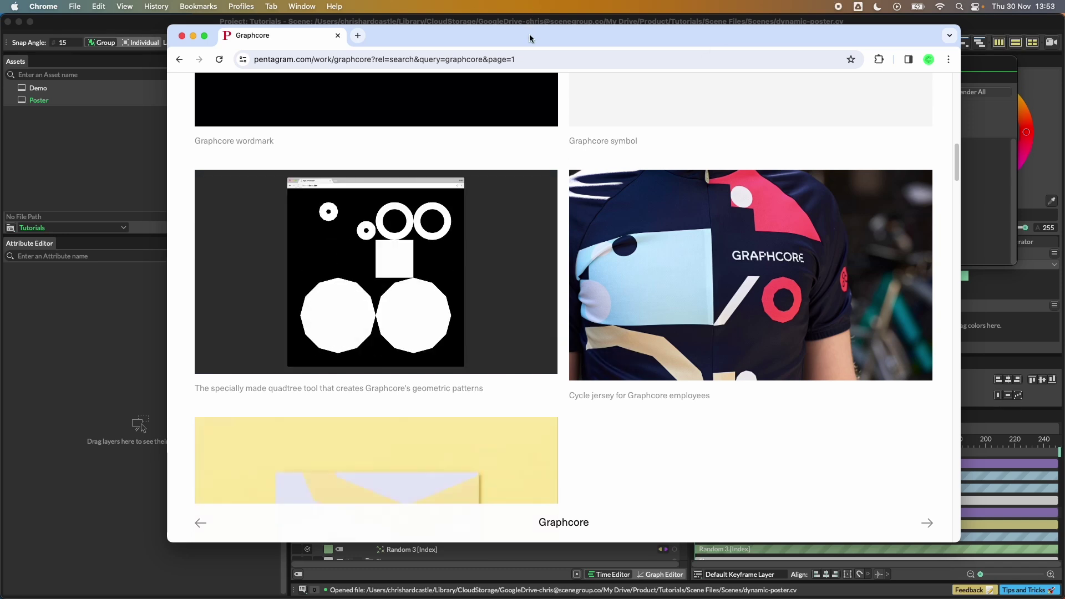
{"action": "left_click_drag", "start_coordinate": [529, 38], "coordinate": [1062, 388]}
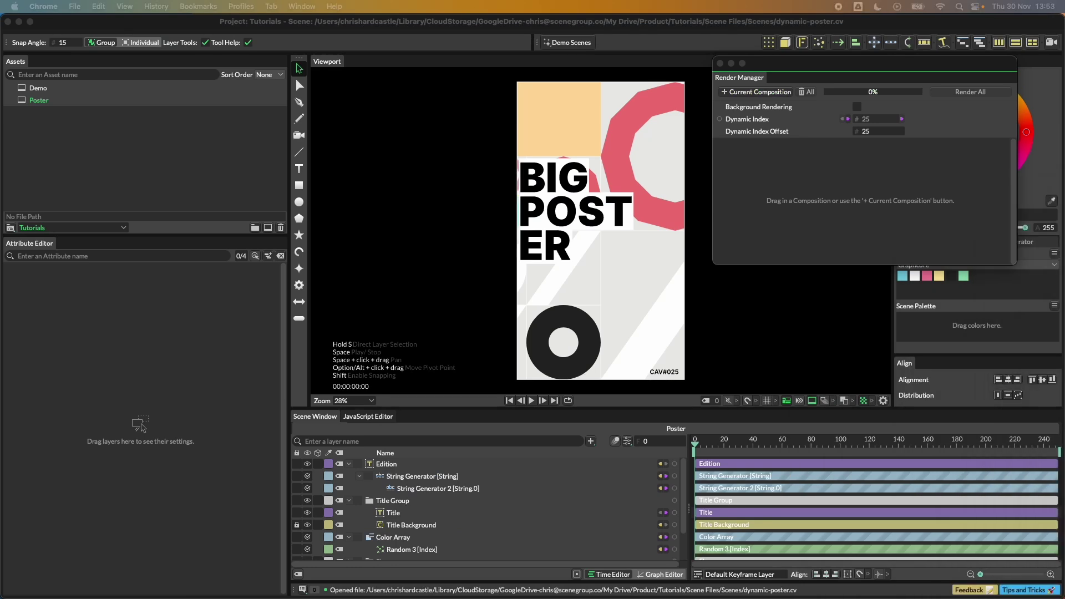
Switch to Cavalry, create a new composition and set its resolution to the 1080x1920 vertical preset.
{"action": "left_click", "coordinate": [136, 129]}
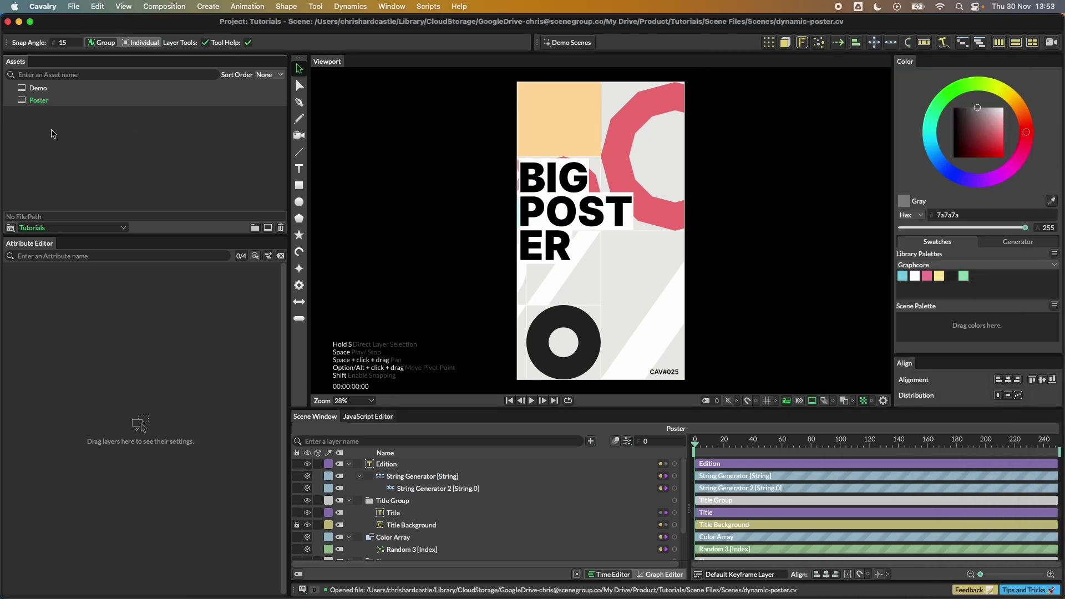
{"action": "left_click", "coordinate": [268, 228]}
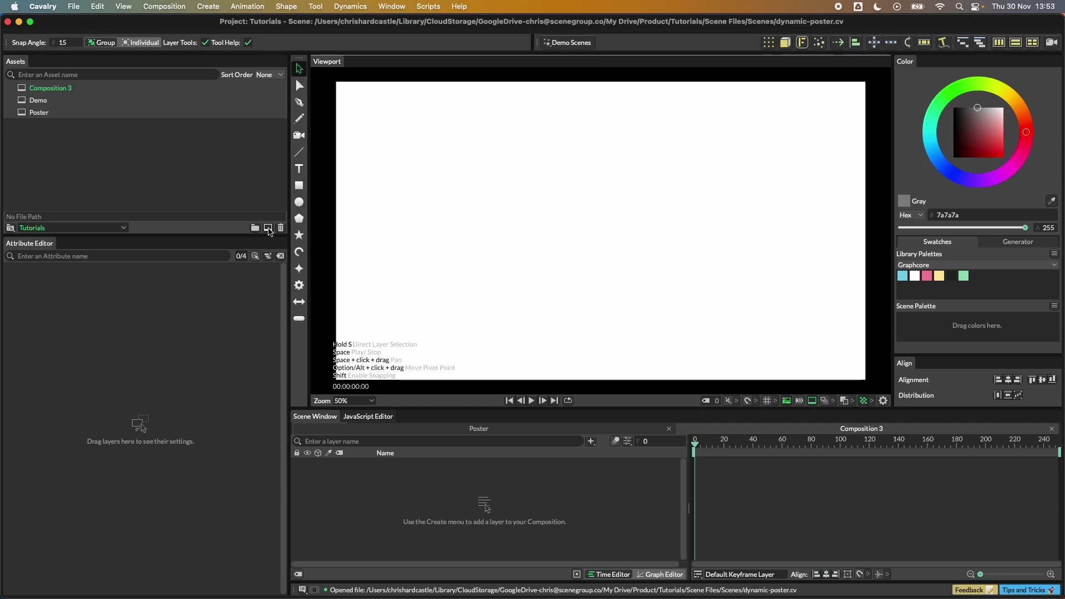
{"action": "left_click", "coordinate": [628, 441]}
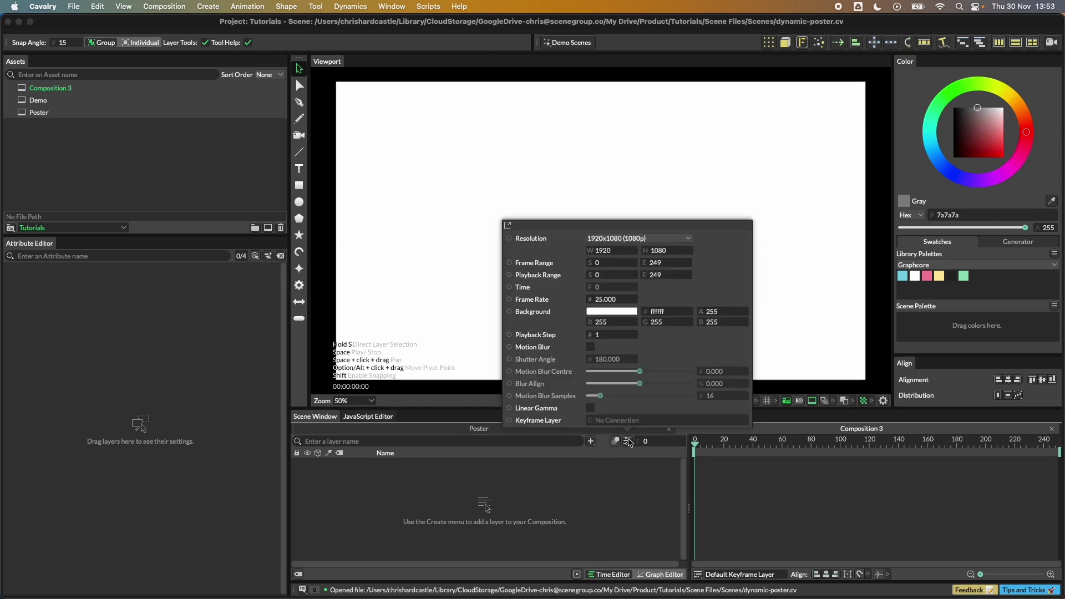
{"action": "left_click_drag", "start_coordinate": [638, 228], "coordinate": [736, 169]}
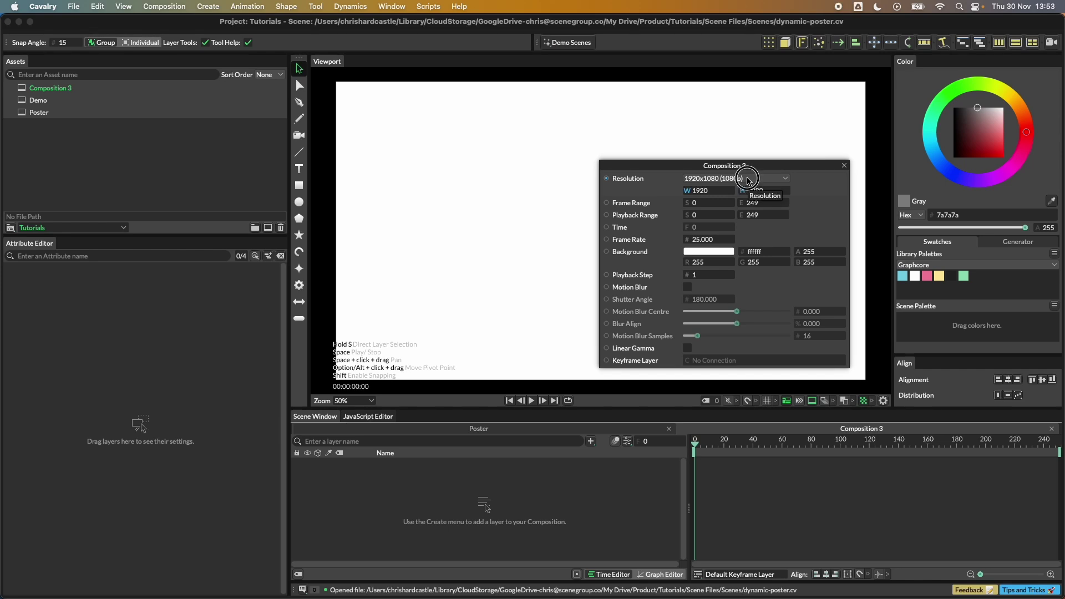
{"action": "left_click", "coordinate": [748, 179]}
{"action": "left_click", "coordinate": [740, 193]}
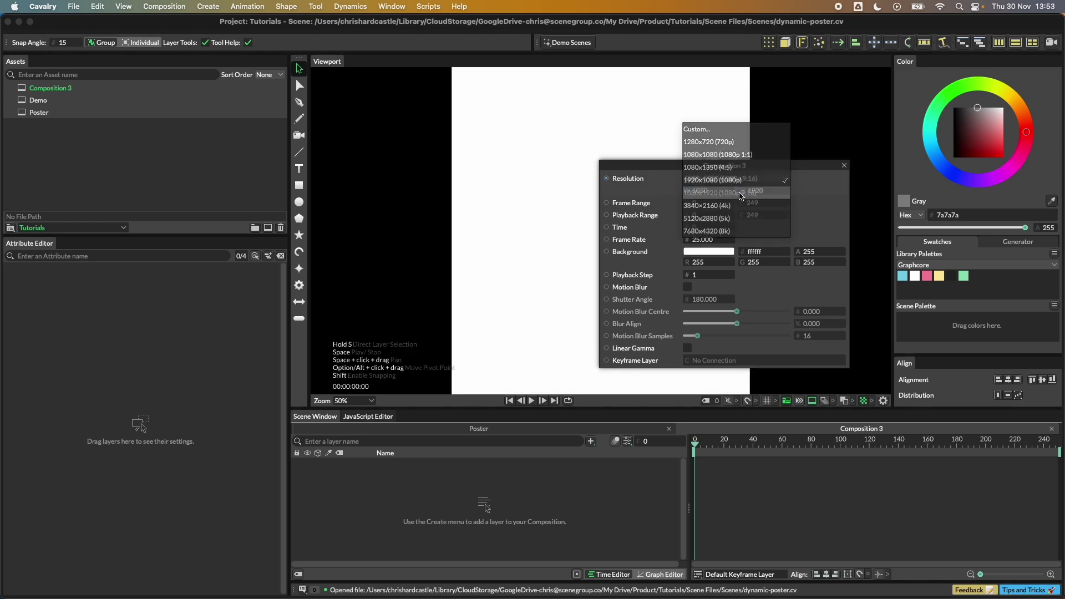
{"action": "left_click", "coordinate": [844, 168]}
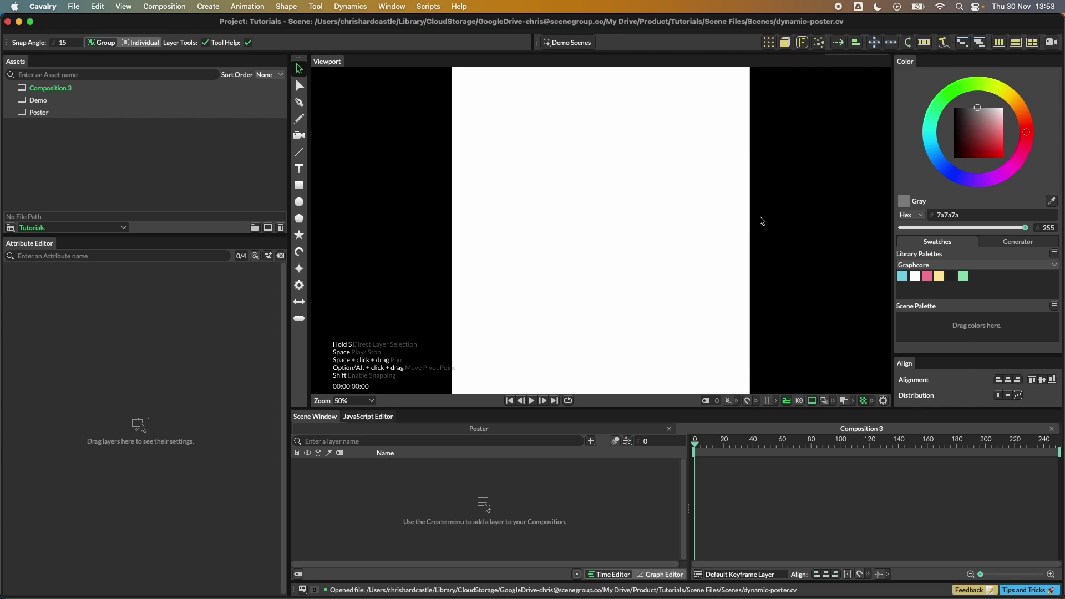
Add a Quad Tree Shape to the new vertical composition.
{"action": "scroll", "coordinate": [758, 222], "scroll_direction": "down", "scroll_amount": 3}
{"action": "left_click_drag", "start_coordinate": [799, 252], "coordinate": [742, 242]}
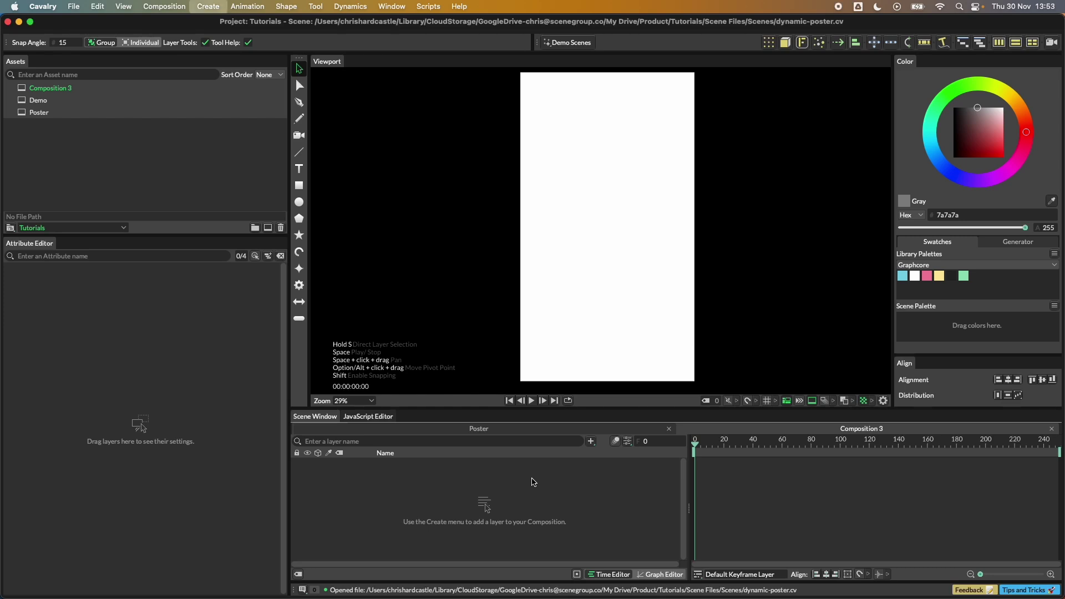
{"action": "key", "text": "Tab"}
{"action": "type", "text": "quad"}
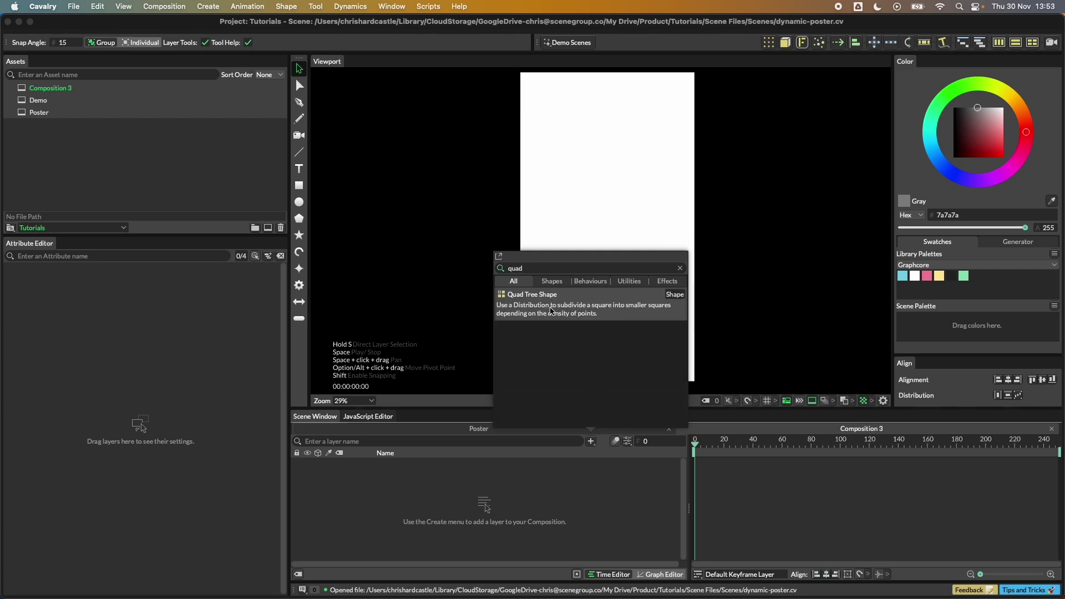
{"action": "left_click", "coordinate": [551, 310]}
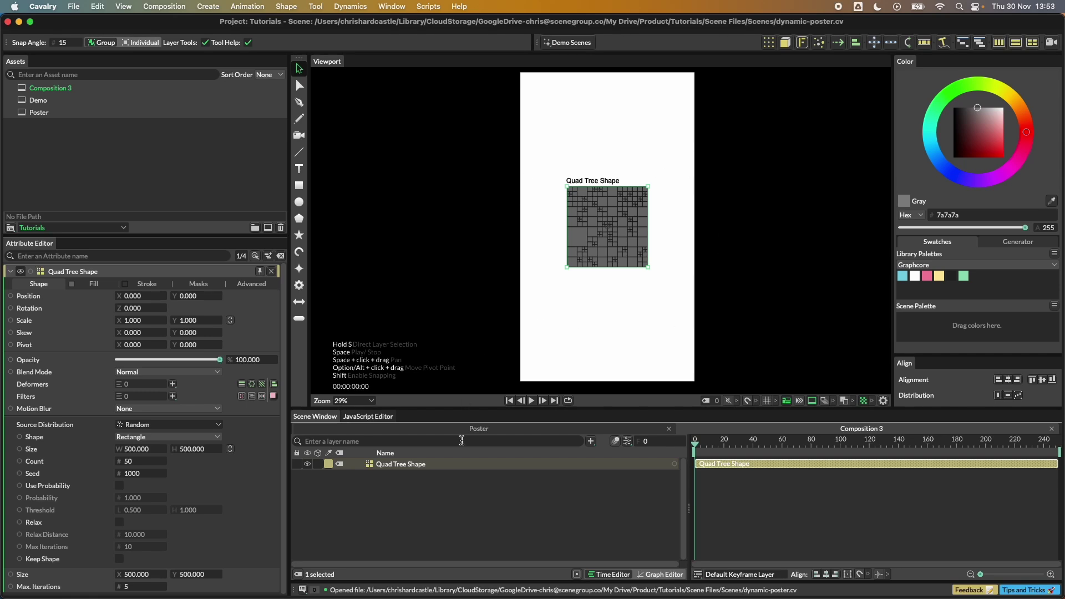
Step the Random distribution's seed of the Quad Tree Shape up to 1011, and deselect the shape.
{"action": "left_click", "coordinate": [158, 480]}
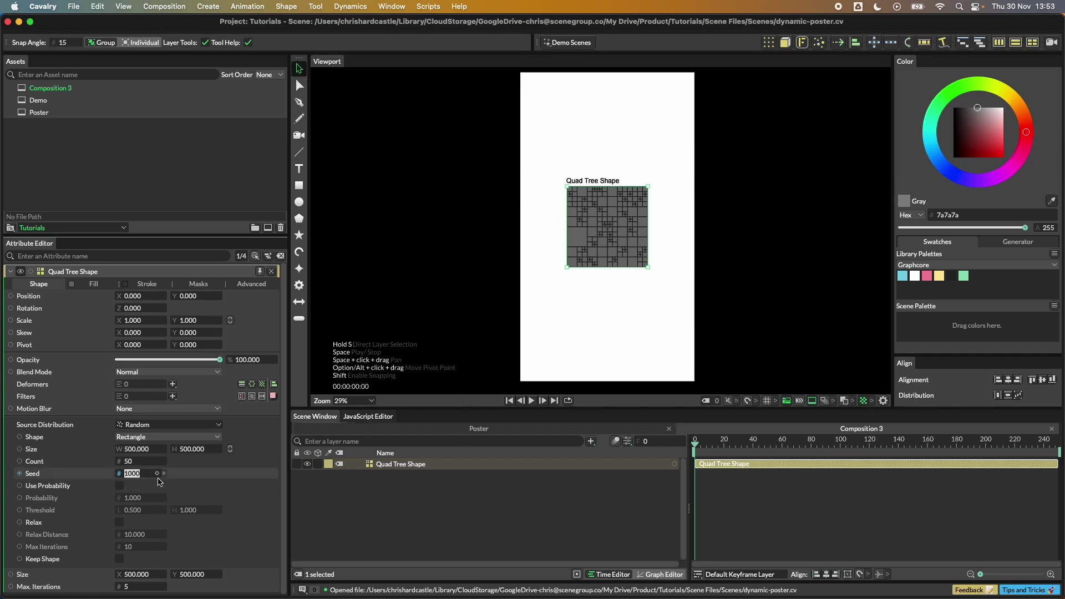
{"action": "key", "text": "Up"}
{"action": "key", "text": "Up"}
{"action": "key", "text": "Up"}
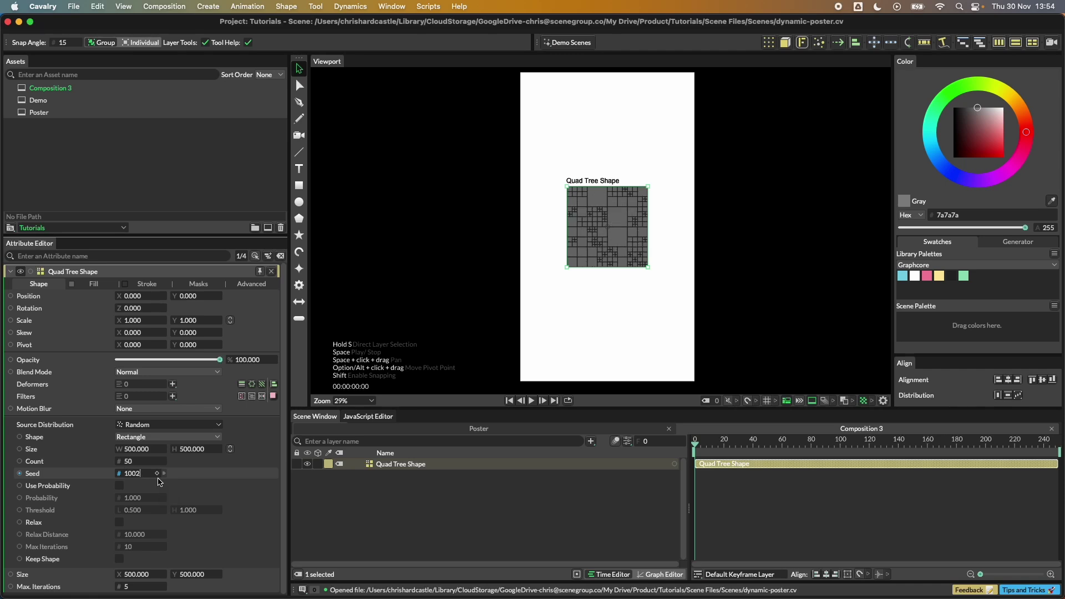
{"action": "key", "text": "Up"}
{"action": "key", "text": "Up"}
{"action": "key", "text": "Up"}
{"action": "key", "text": "Up"}
{"action": "key", "text": "Up"}
{"action": "key", "text": "Up"}
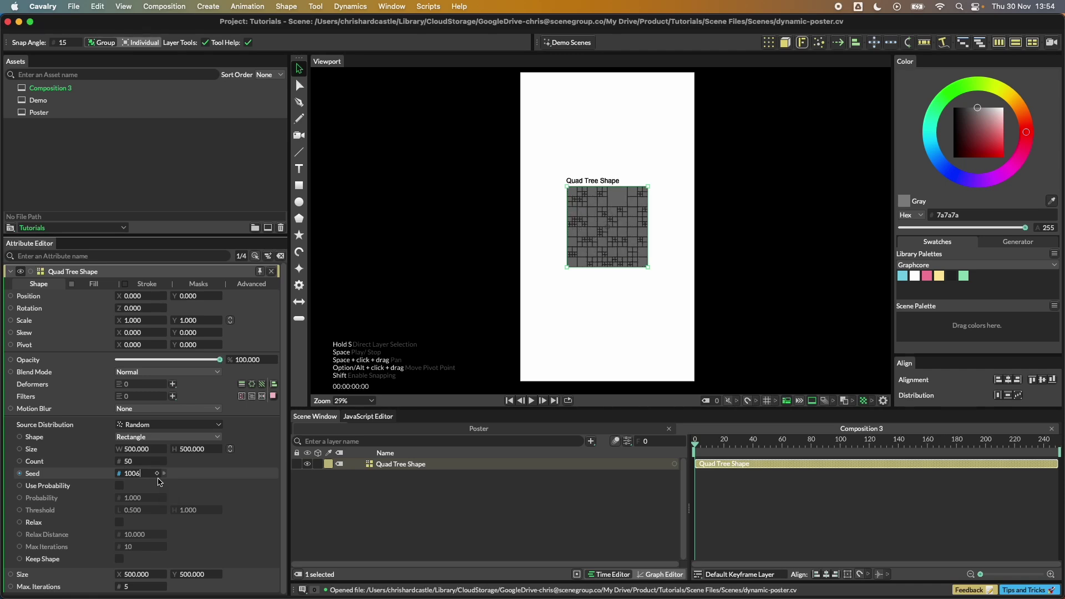
{"action": "key", "text": "Up"}
{"action": "key", "text": "Up"}
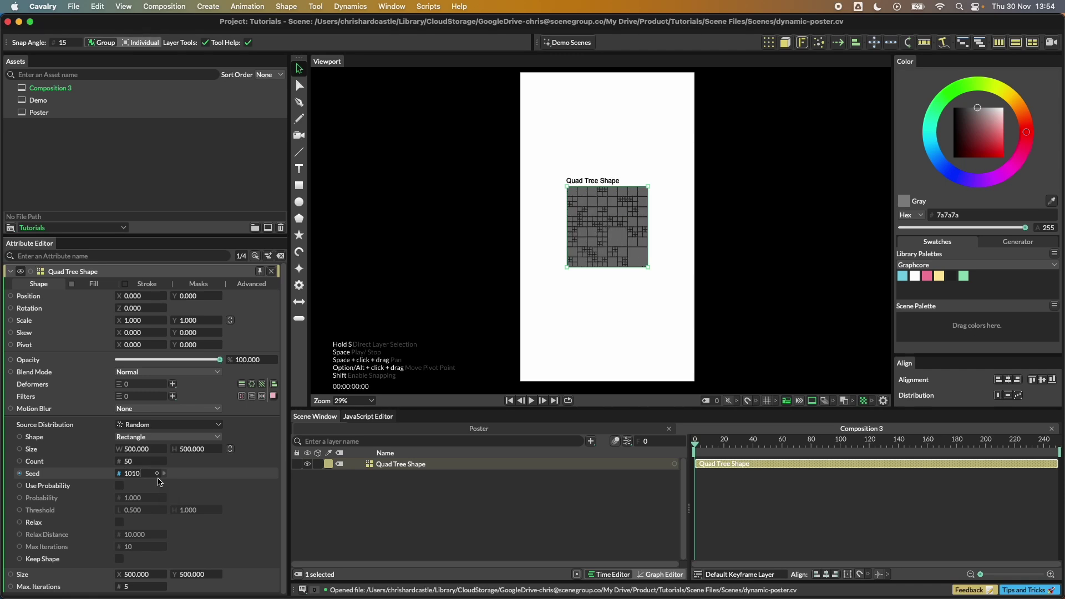
{"action": "key", "text": "Return"}
{"action": "left_click", "coordinate": [434, 488]}
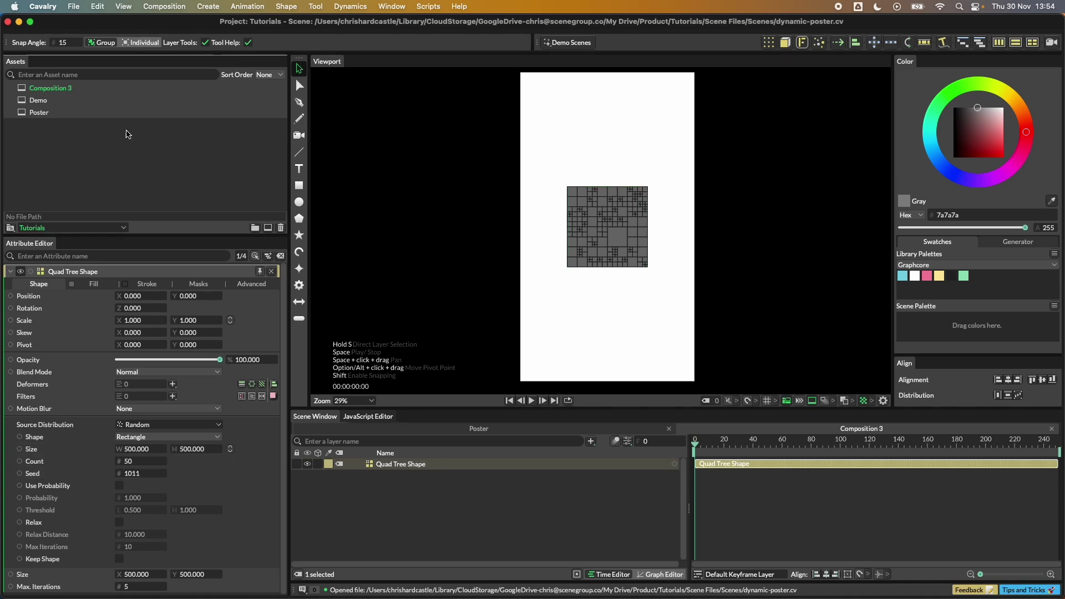
Open the Demo composition, load its Quad Tree Shape into the Attribute Editor and enlarge that editor to show all settings.
{"action": "double_click", "coordinate": [38, 100]}
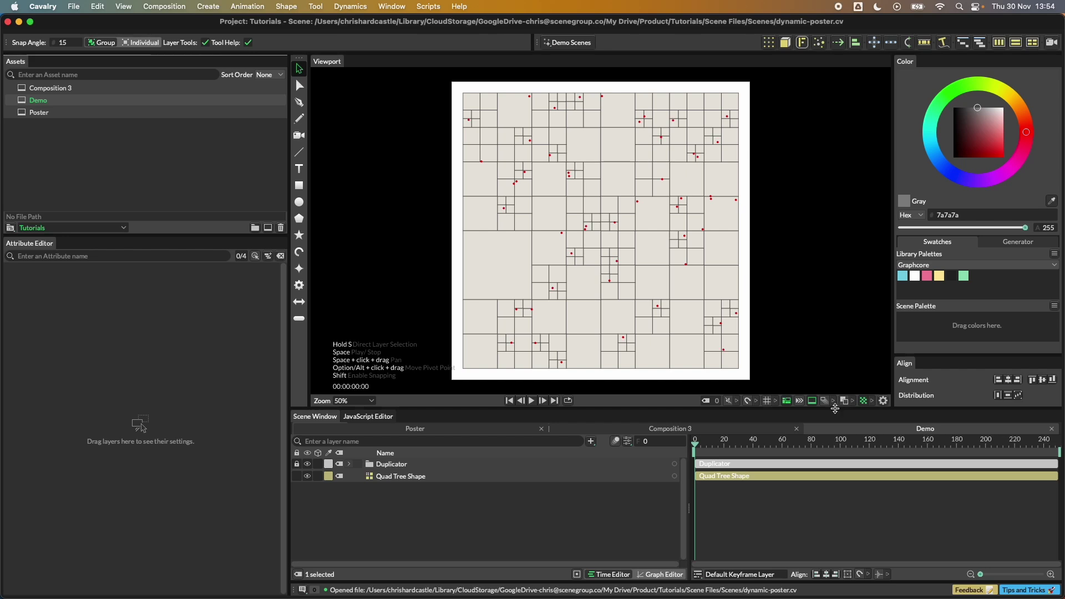
{"action": "left_click", "coordinate": [402, 479]}
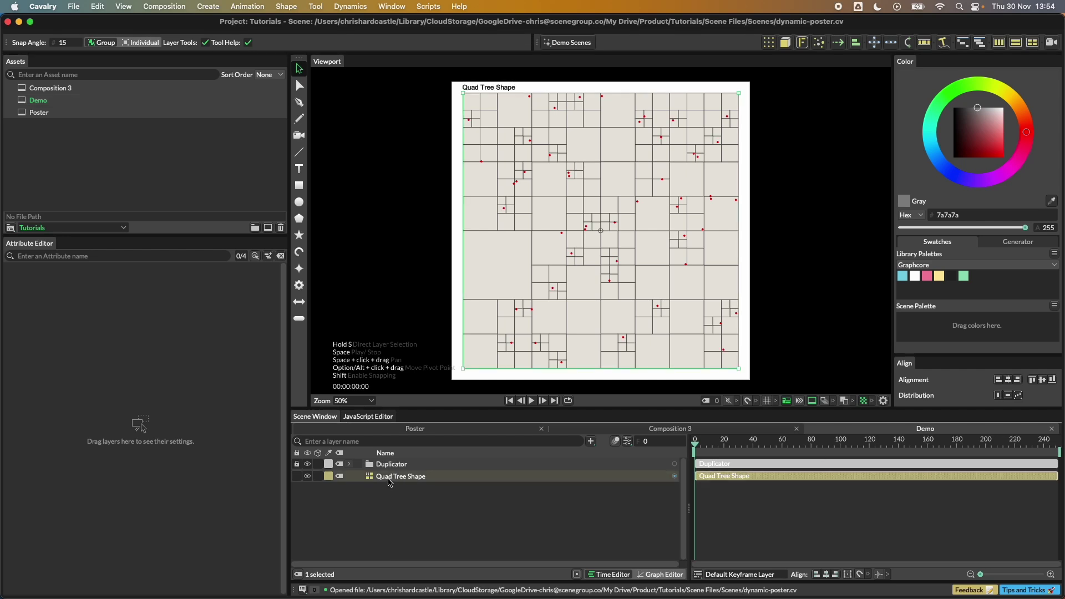
{"action": "left_click", "coordinate": [400, 466]}
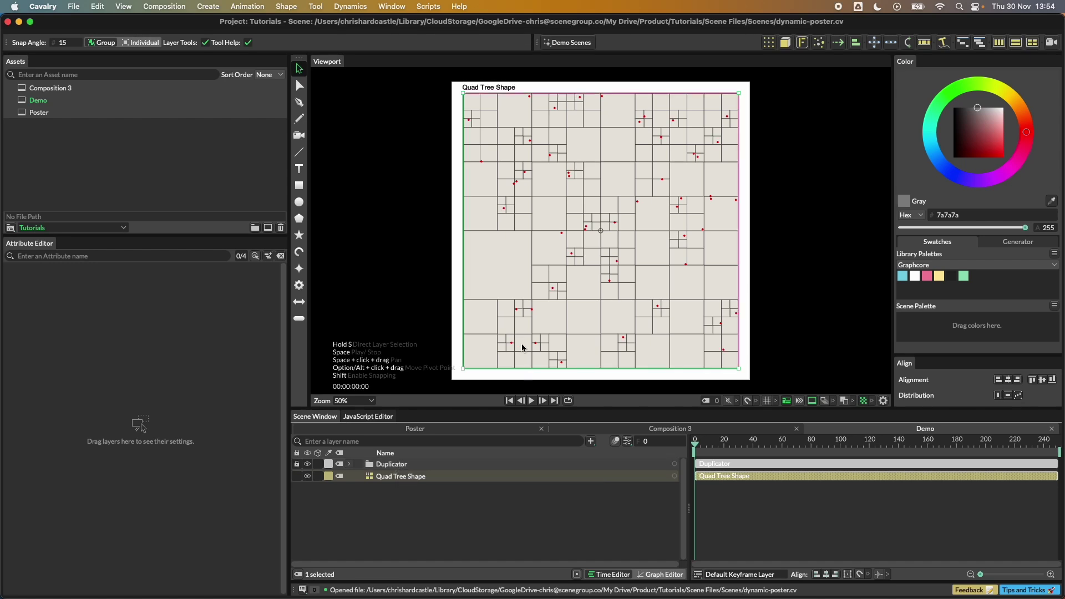
{"action": "left_click_drag", "start_coordinate": [402, 477], "coordinate": [213, 419]}
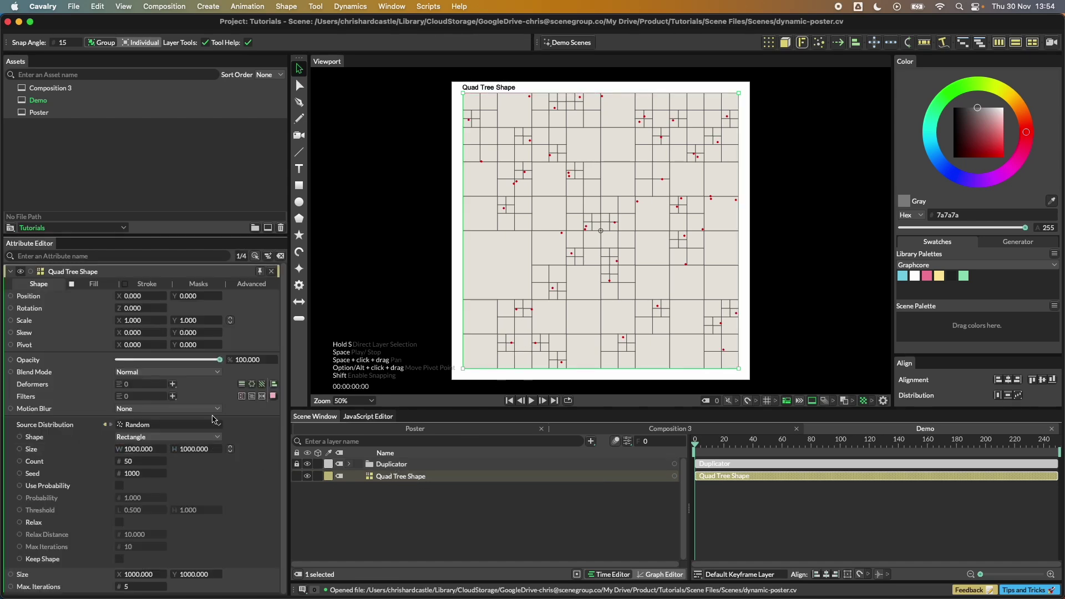
{"action": "left_click_drag", "start_coordinate": [165, 236], "coordinate": [167, 182]}
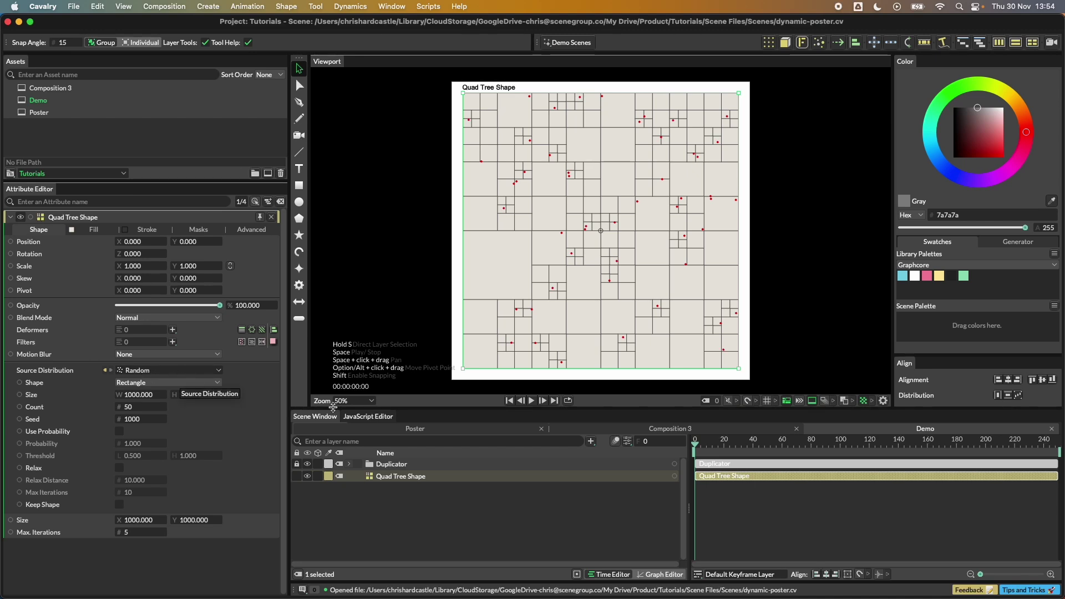
Try 4 as the Demo quad tree's Max. Iterations, and set it to 6.
{"action": "scroll", "coordinate": [594, 262], "scroll_direction": "up", "scroll_amount": 5}
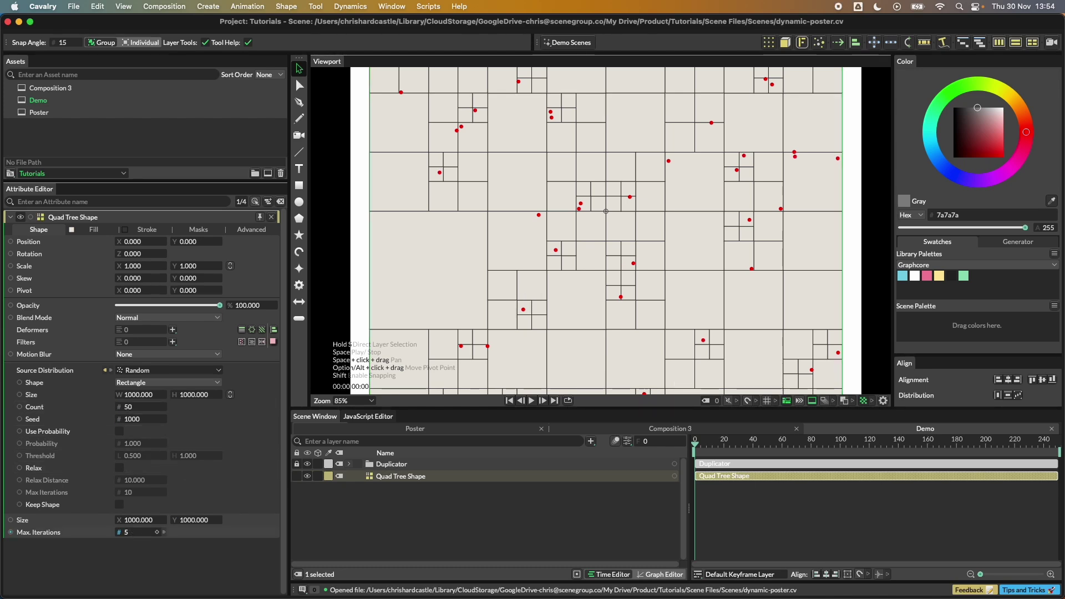
{"action": "left_click", "coordinate": [136, 534]}
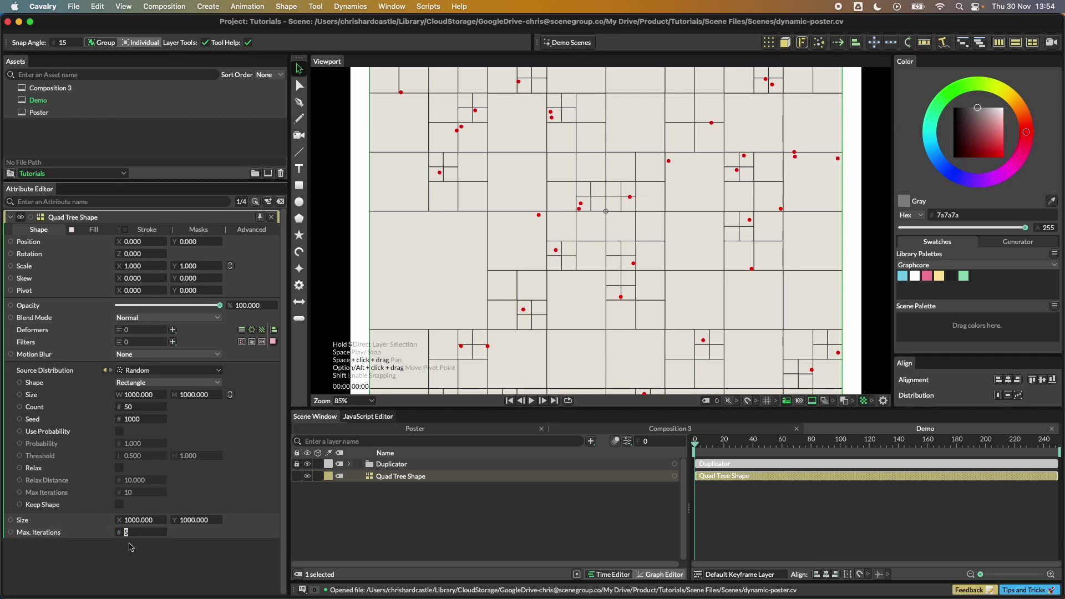
{"action": "key", "text": "Return"}
{"action": "left_click", "coordinate": [132, 537]}
{"action": "type", "text": "4"}
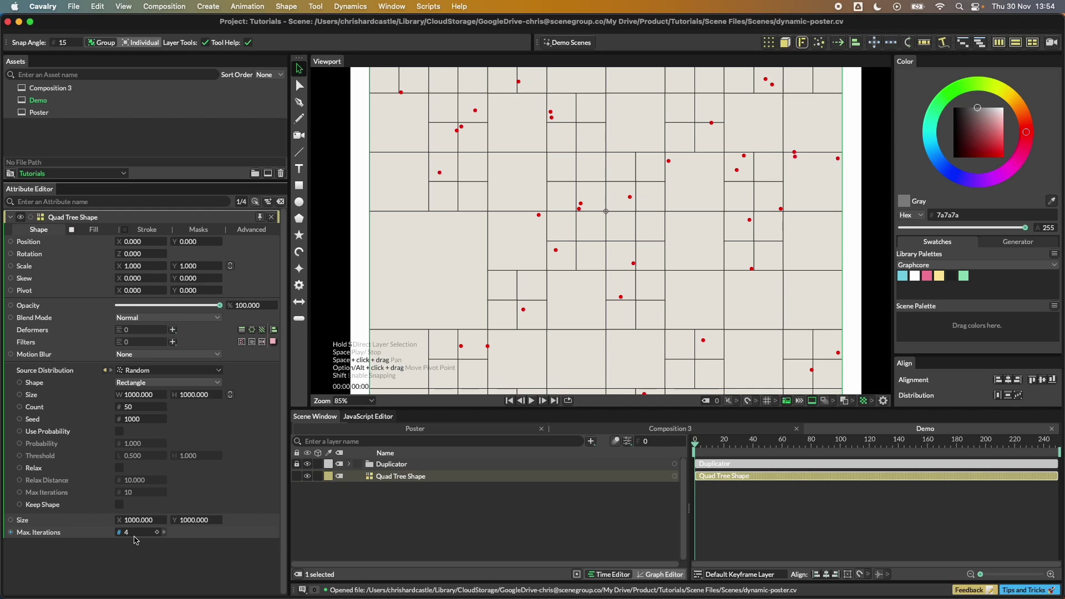
{"action": "scroll", "coordinate": [516, 325], "scroll_direction": "down", "scroll_amount": 4}
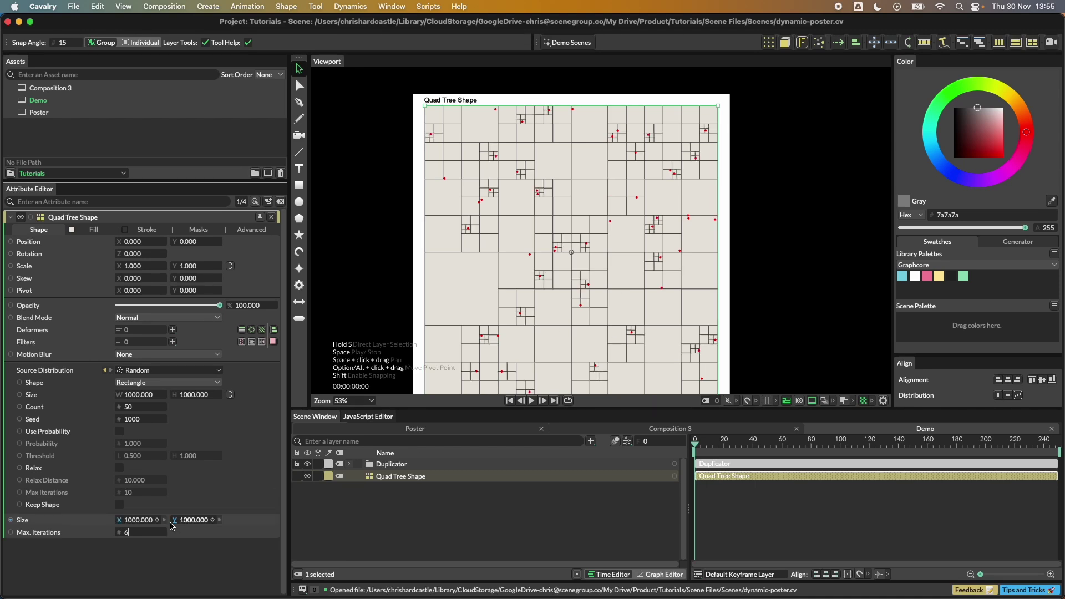
Set the point count of the Demo quad tree's Random distribution to 10, and deselect the shape.
{"action": "left_click", "coordinate": [134, 408]}
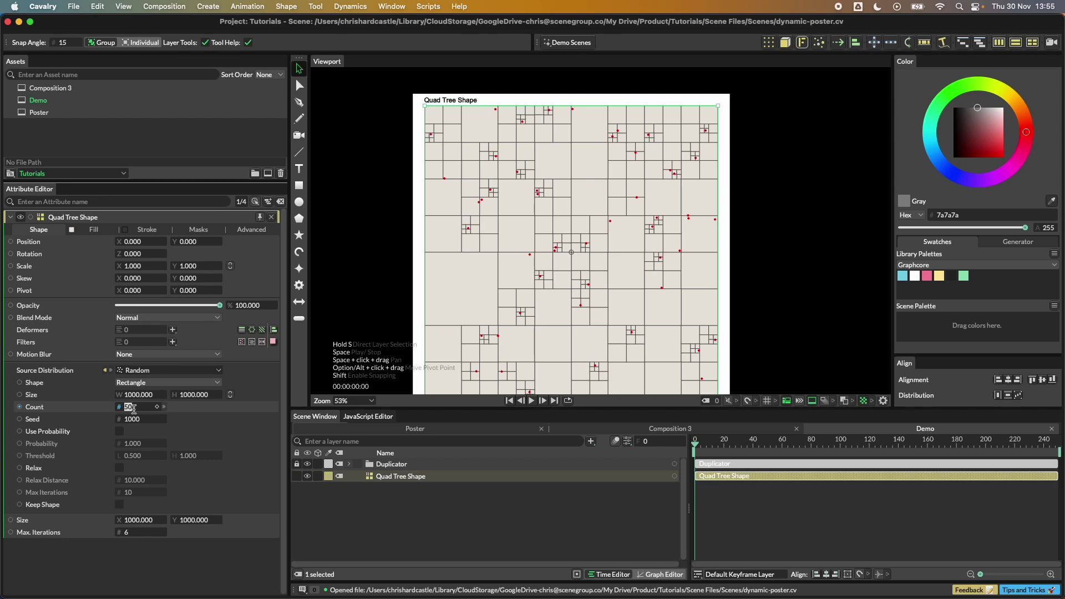
{"action": "key", "text": "Down"}
{"action": "type", "text": "10"}
{"action": "key", "text": "Return"}
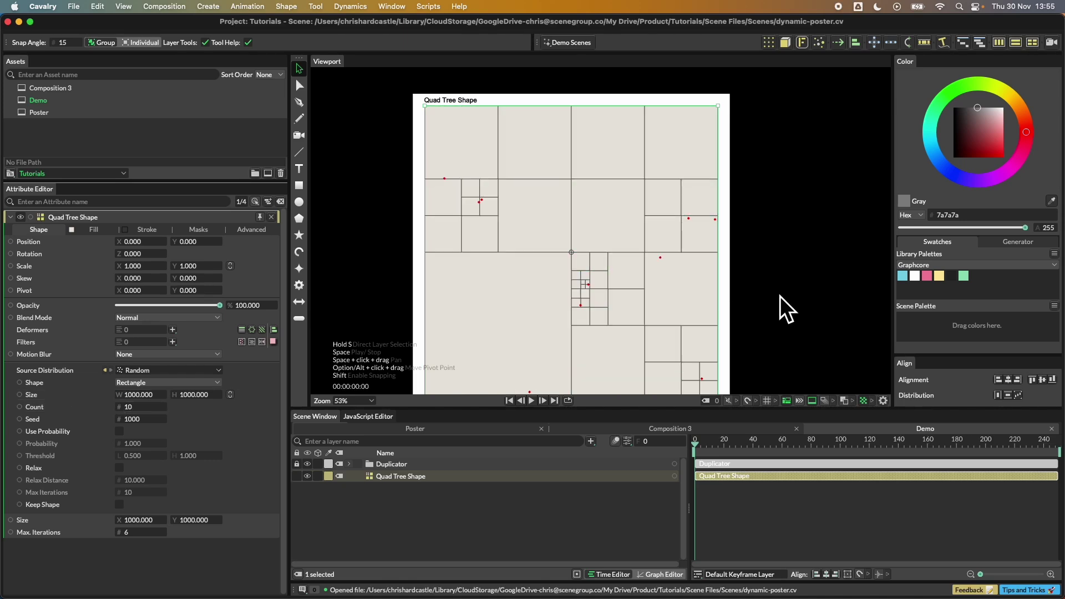
{"action": "left_click", "coordinate": [772, 314]}
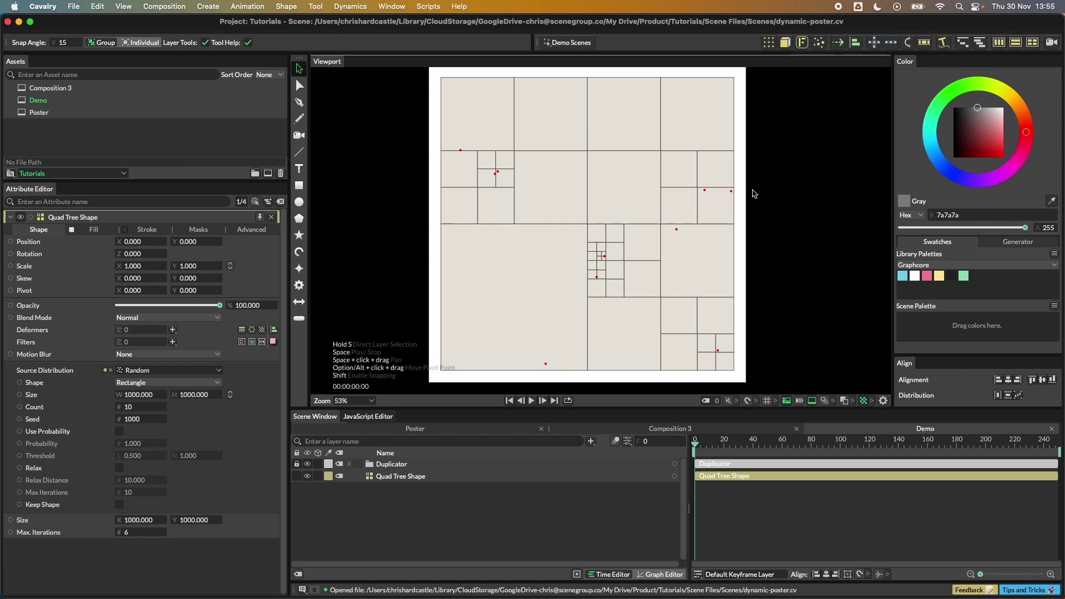
Step the Demo quad tree's seed through several variations, leaving it at 1003, and return to Composition 3.
{"action": "left_click", "coordinate": [143, 418]}
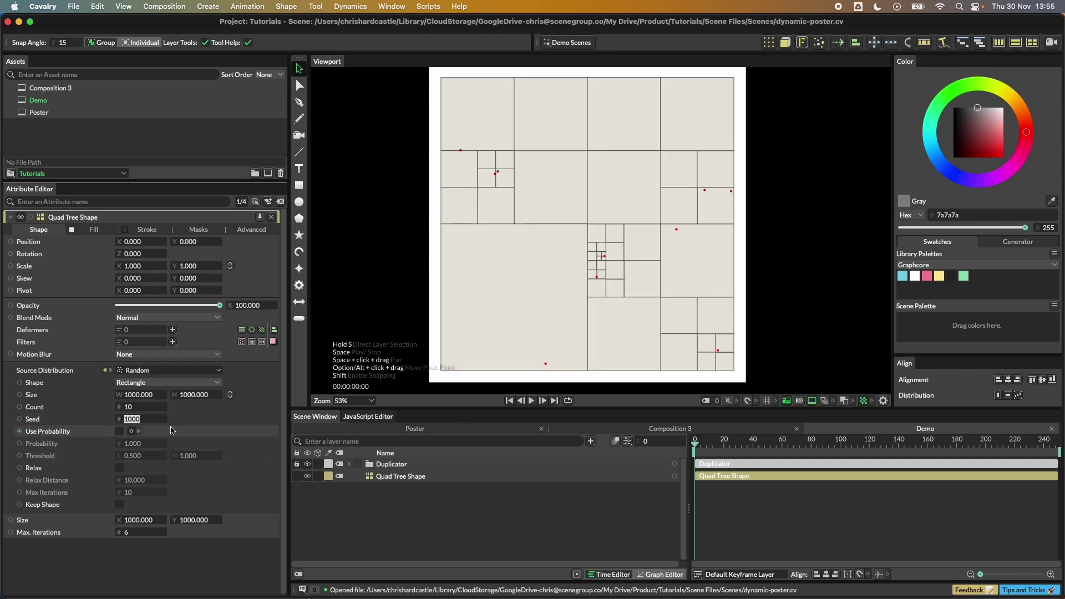
{"action": "key", "text": "Up"}
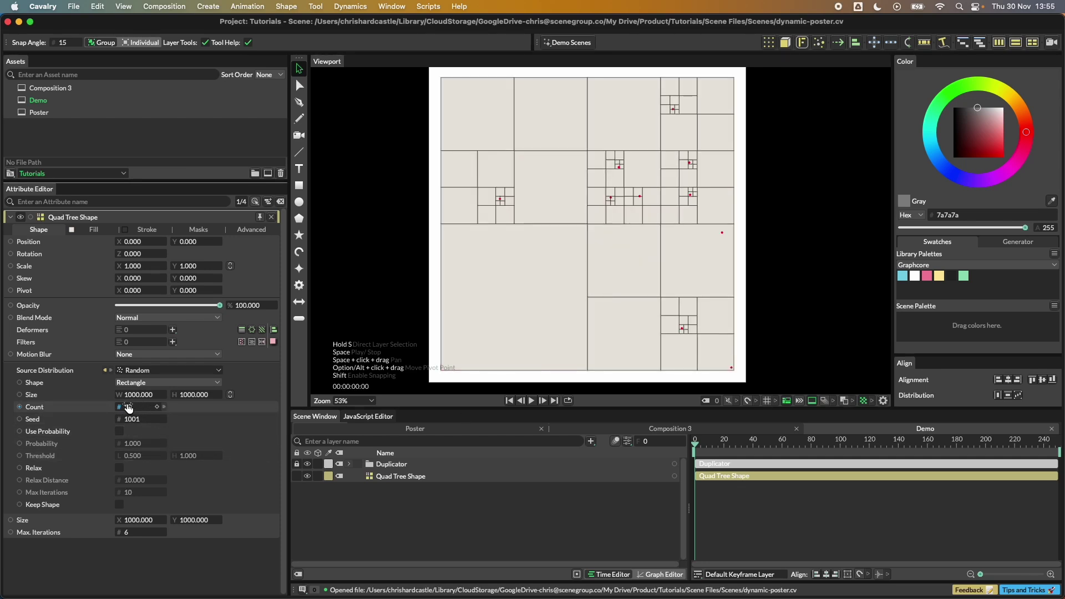
{"action": "key", "text": "Up"}
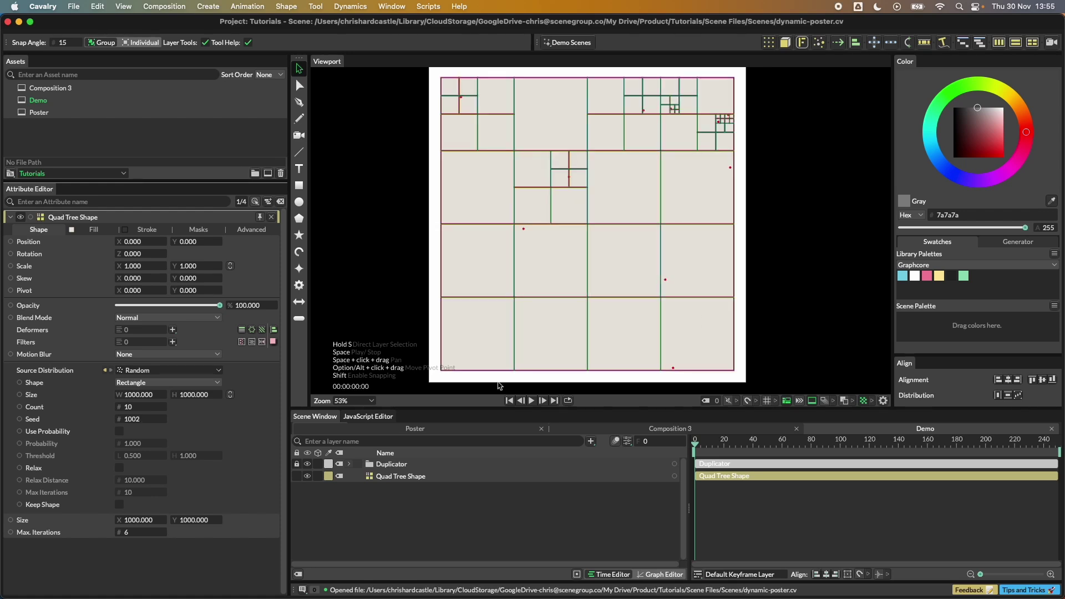
{"action": "key", "text": "Up"}
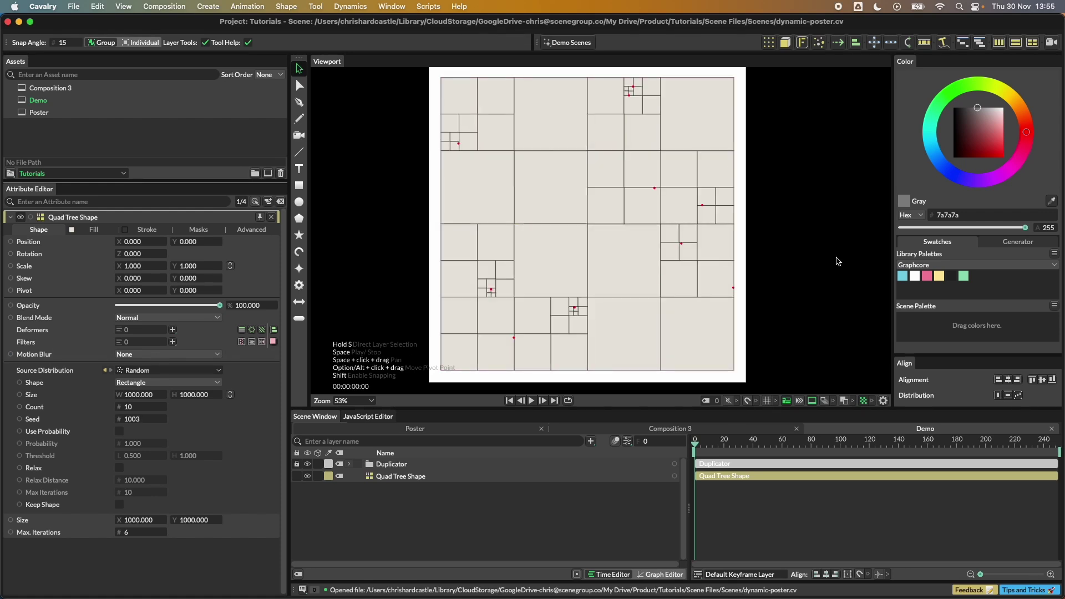
{"action": "key", "text": "Down"}
{"action": "key", "text": "Down"}
{"action": "key", "text": "Up"}
{"action": "key", "text": "Up"}
{"action": "left_click", "coordinate": [51, 93]}
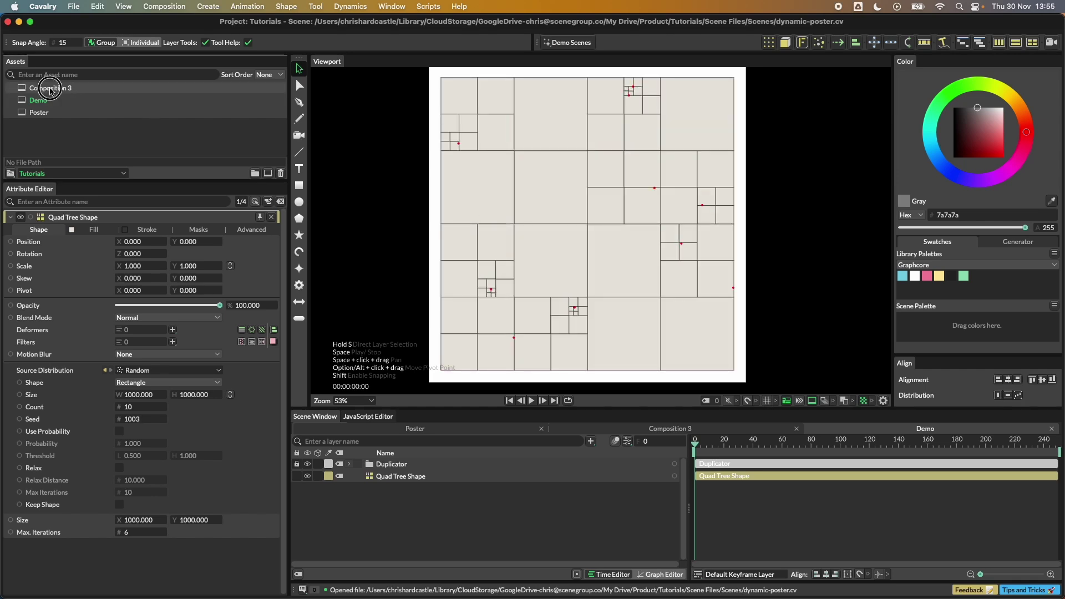
{"action": "double_click", "coordinate": [63, 91]}
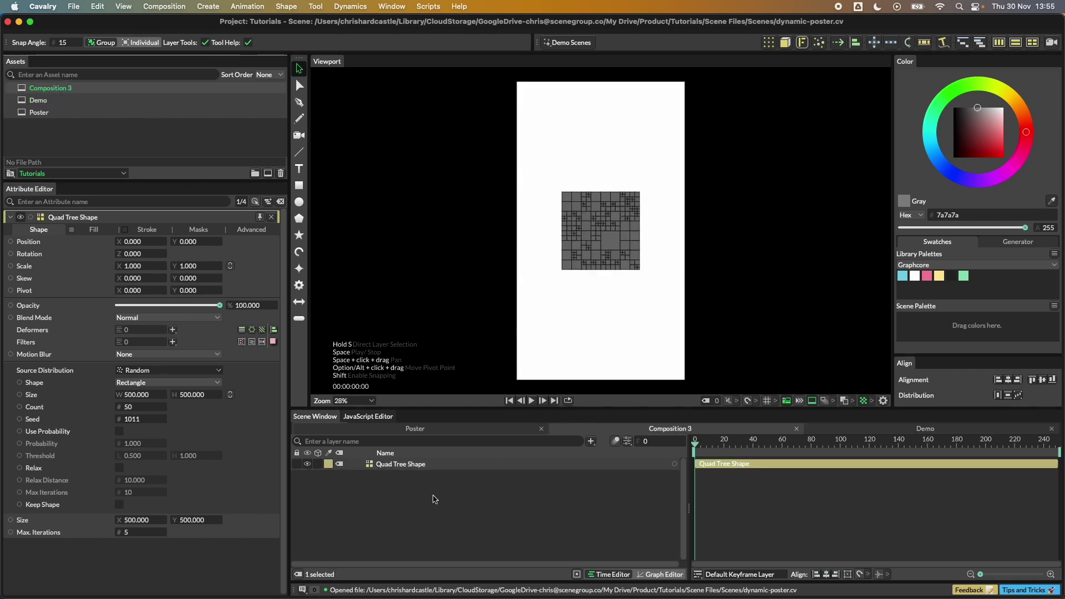
Set the overall Size of Composition 3's Quad Tree Shape to 1920 by 1920.
{"action": "left_click", "coordinate": [400, 469]}
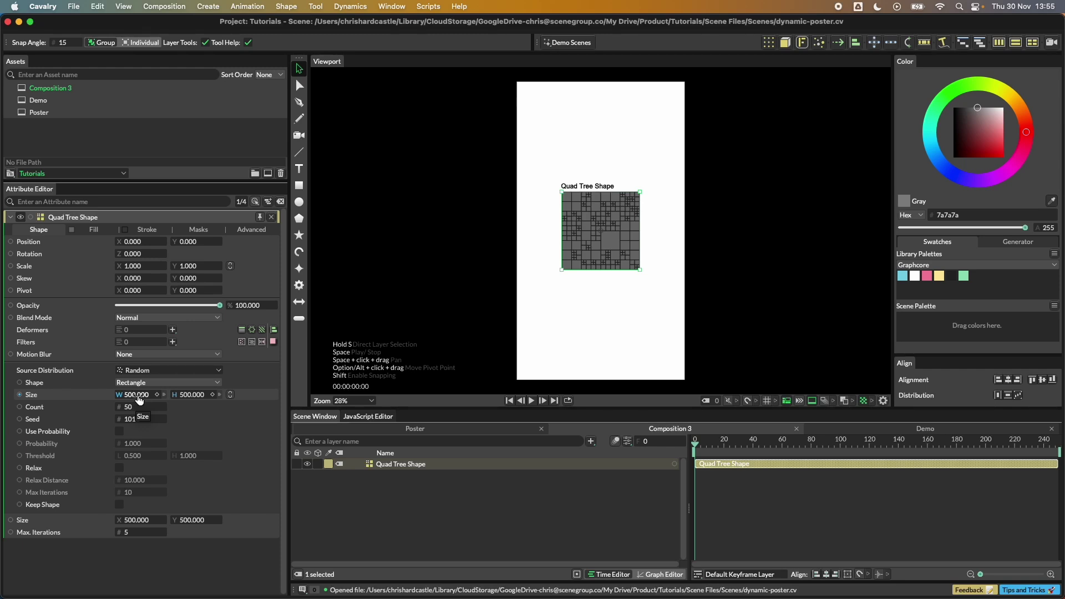
{"action": "left_click", "coordinate": [139, 396]}
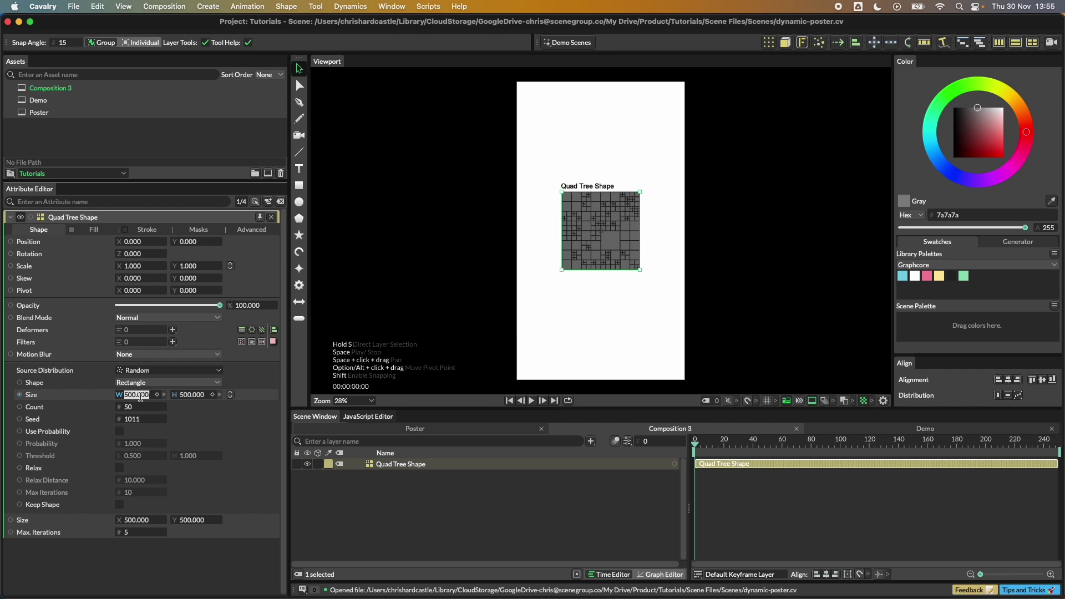
{"action": "left_click", "coordinate": [148, 520]}
{"action": "type", "text": "192"}
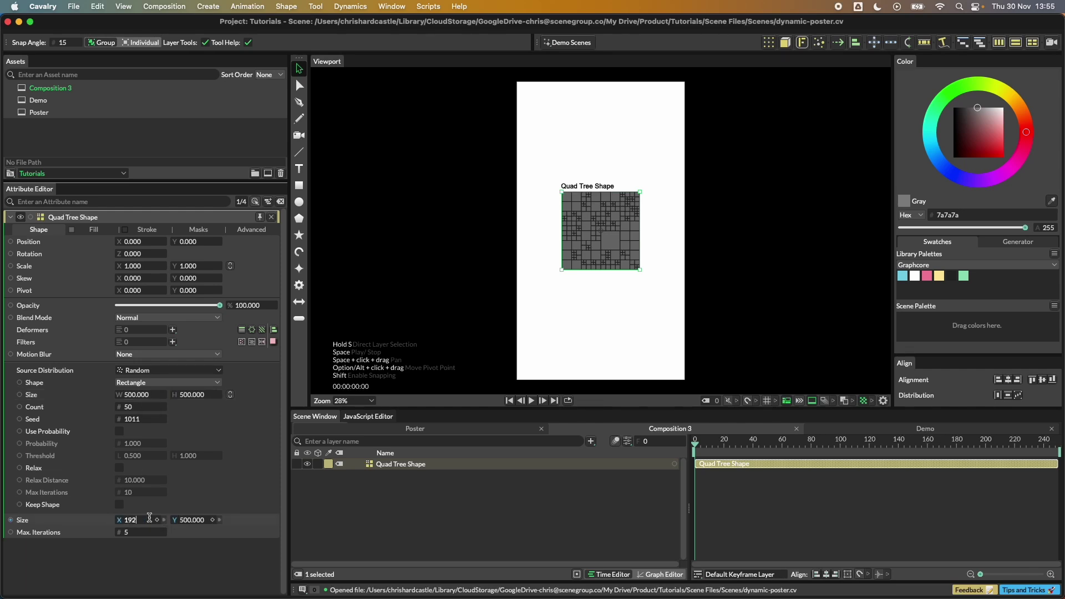
{"action": "type", "text": "0"}
{"action": "key", "text": "Tab"}
{"action": "type", "text": "1920"}
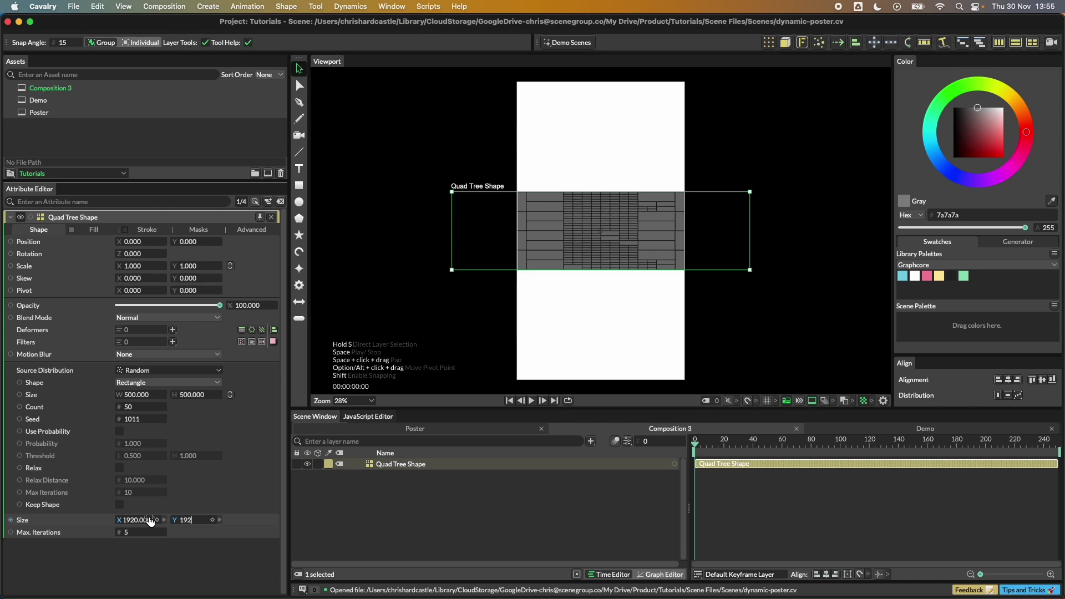
{"action": "key", "text": "Return"}
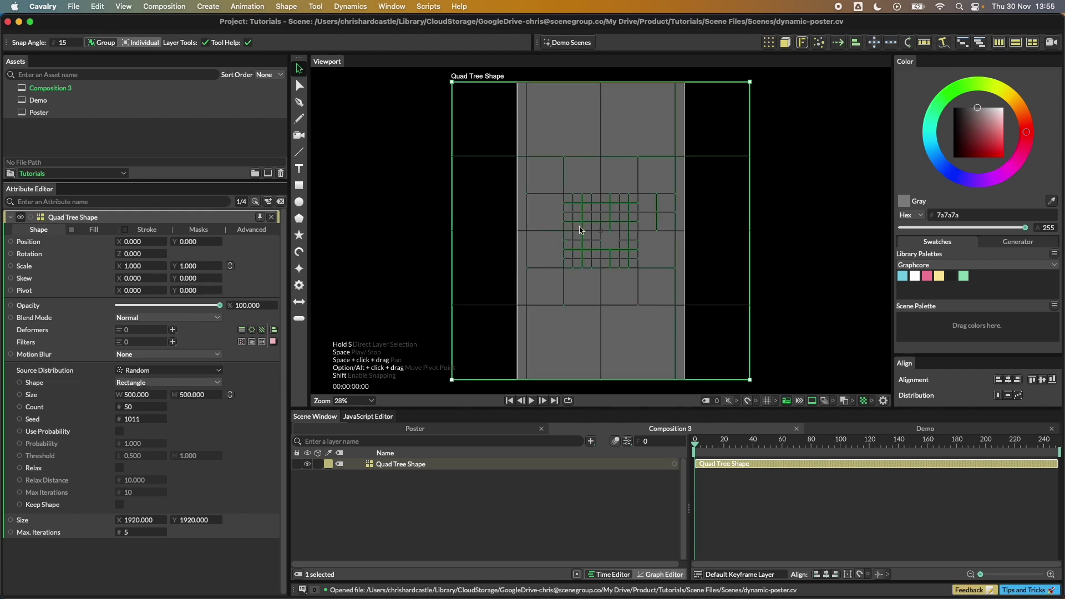
Set the size of the quad tree's Random source distribution to 1920 by 1920.
{"action": "left_click", "coordinate": [140, 395]}
{"action": "type", "text": "1920"}
{"action": "key", "text": "Tab"}
{"action": "type", "text": "1920"}
{"action": "key", "text": "Return"}
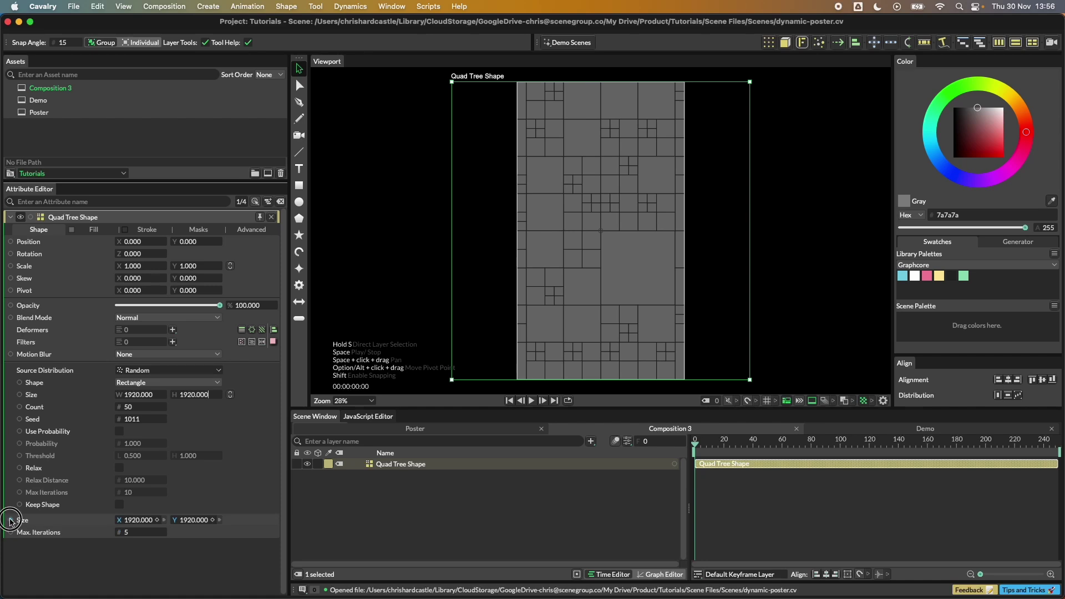
{"action": "left_click_drag", "start_coordinate": [10, 520], "coordinate": [155, 562]}
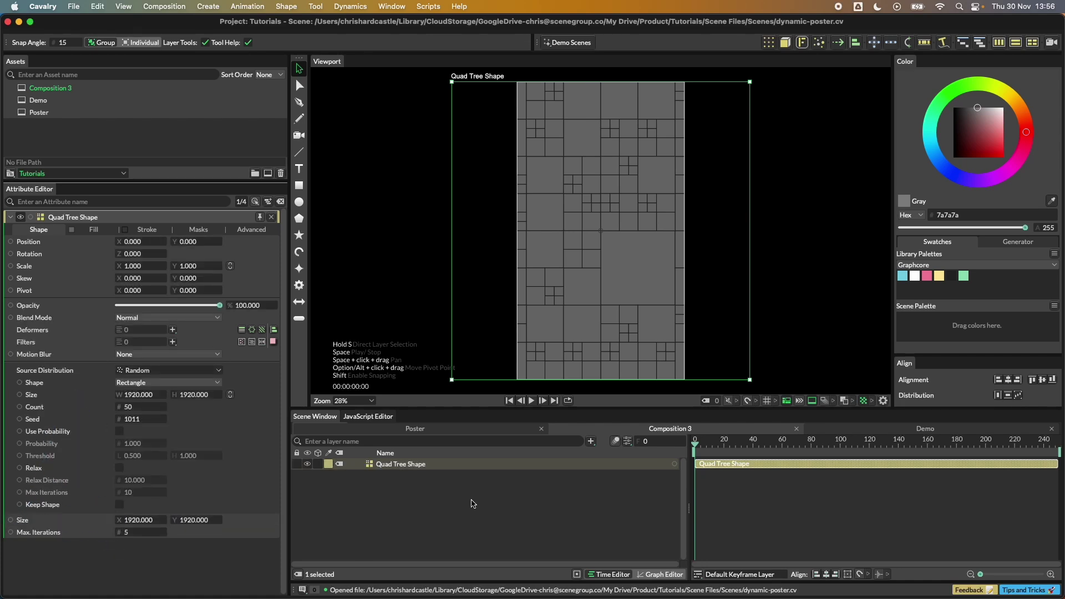
Set the Random distribution's point count to 3, deselect the shape and step its seed through several variations.
{"action": "left_click", "coordinate": [139, 408]}
{"action": "type", "text": "3"}
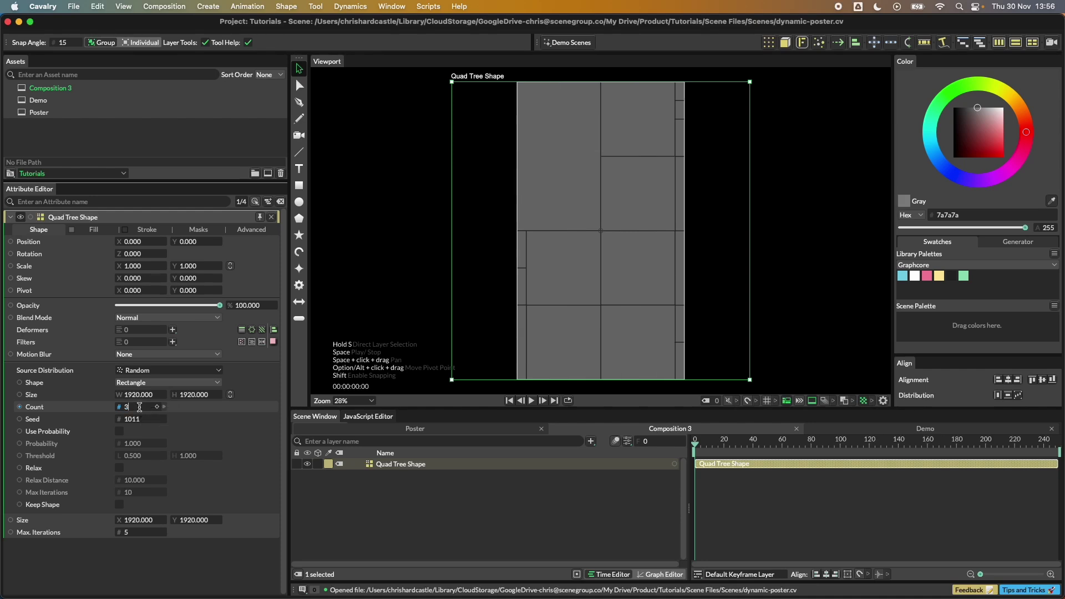
{"action": "left_click", "coordinate": [435, 509]}
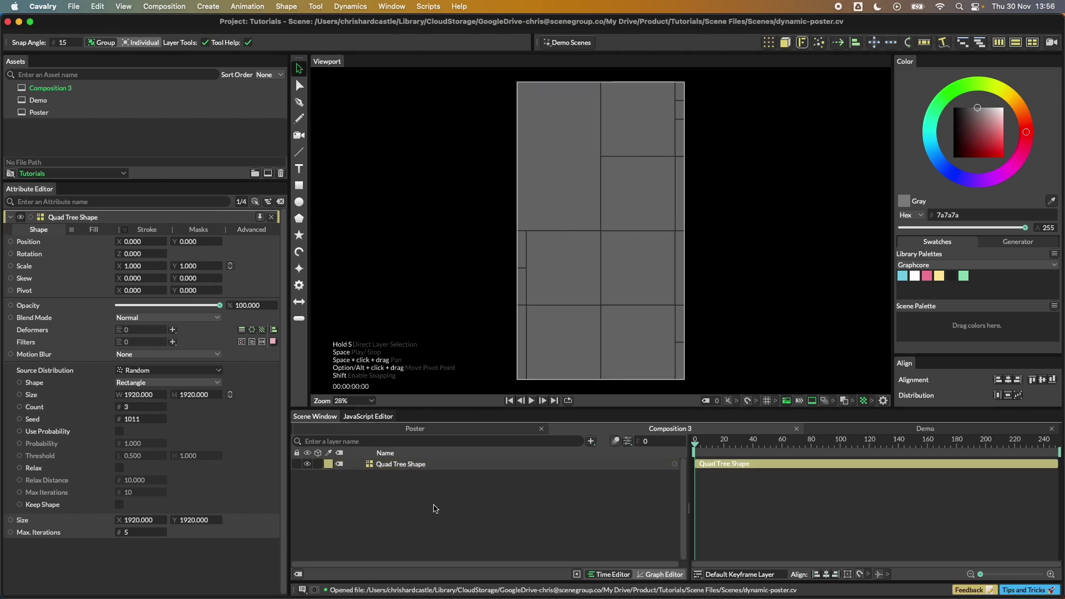
{"action": "scroll", "coordinate": [139, 418], "scroll_direction": "up", "scroll_amount": 2}
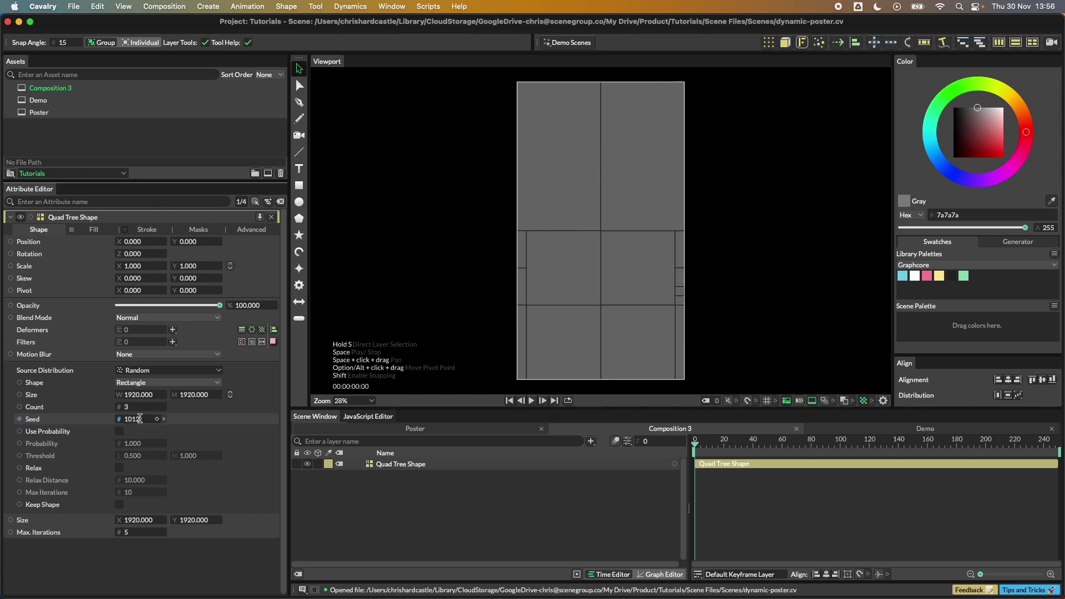
{"action": "scroll", "coordinate": [140, 419], "scroll_direction": "up", "scroll_amount": 3}
{"action": "scroll", "coordinate": [140, 419], "scroll_direction": "up", "scroll_amount": 4}
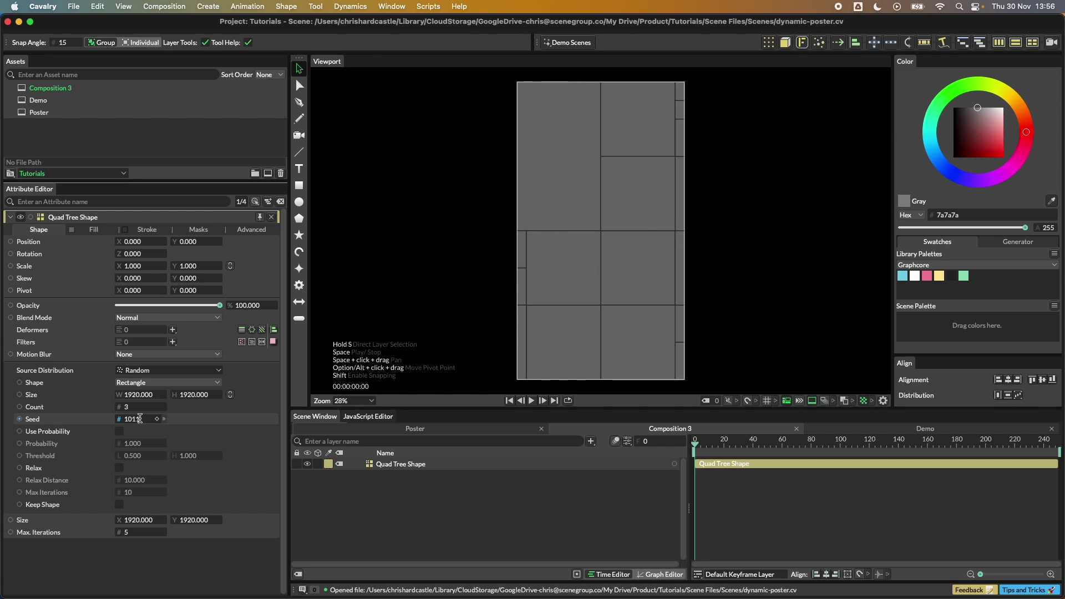
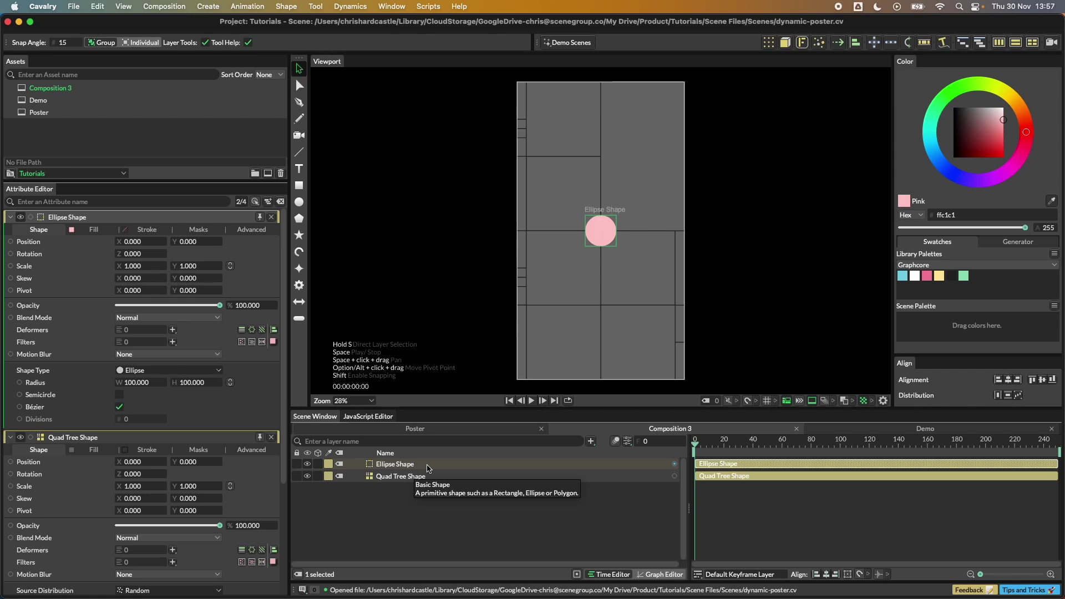
Duplicate the Ellipse Shape with a Duplicator using a Sub-Mesh distribution that takes the Quad Tree Shape as its input shape.
{"action": "left_click", "coordinate": [770, 47]}
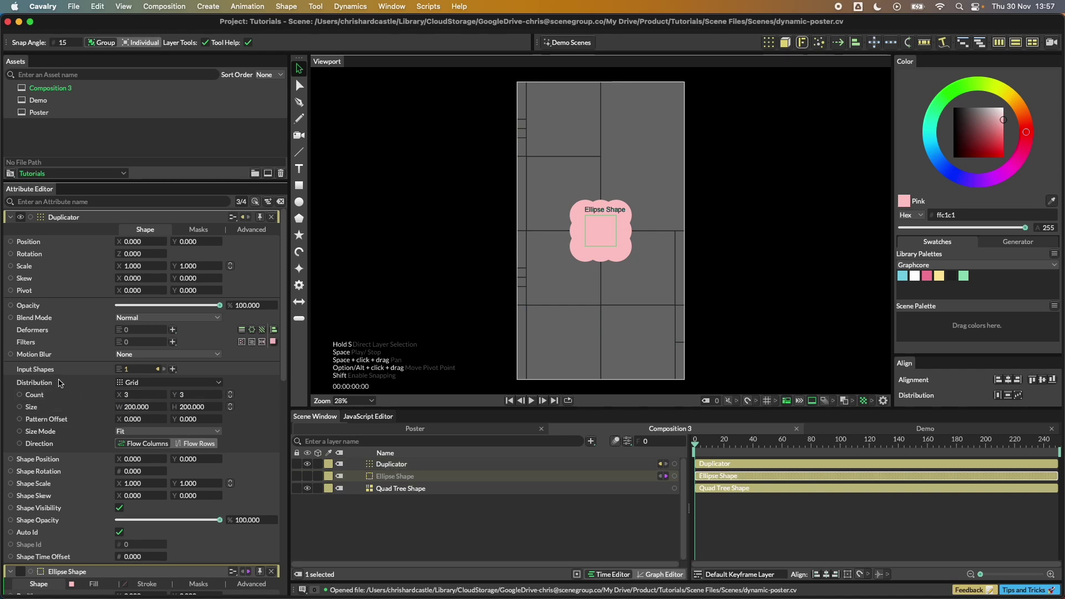
{"action": "left_click_drag", "start_coordinate": [141, 180], "coordinate": [154, 115]}
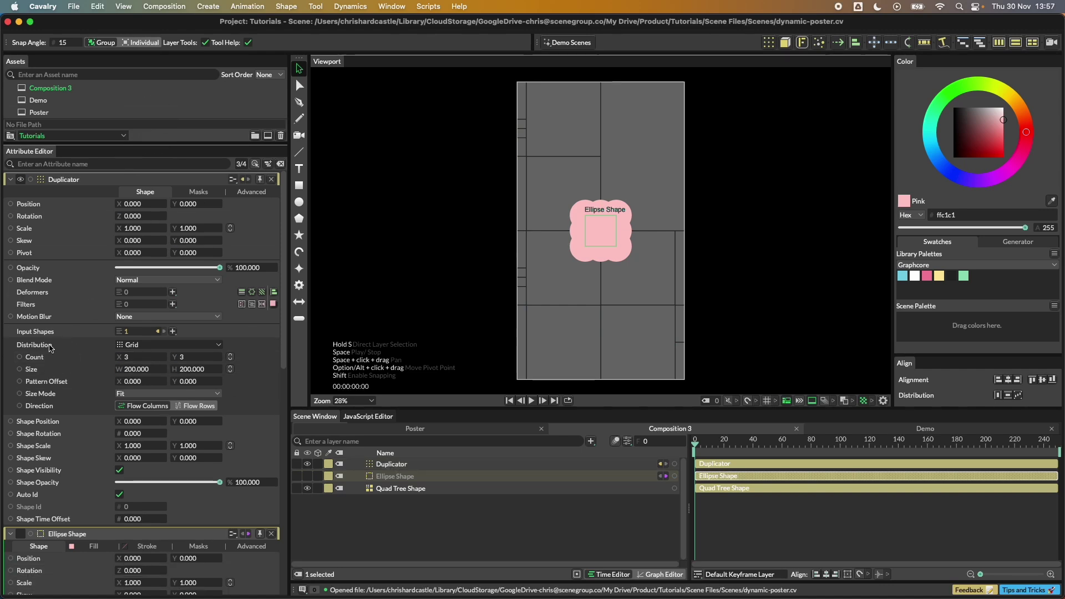
{"action": "left_click", "coordinate": [220, 348]}
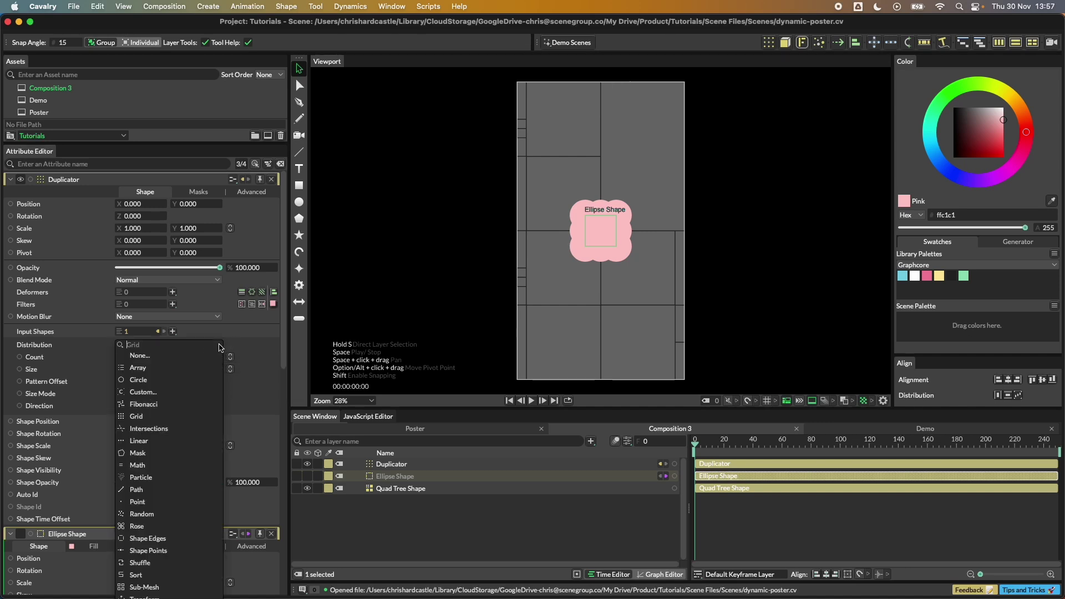
{"action": "left_click", "coordinate": [160, 588]}
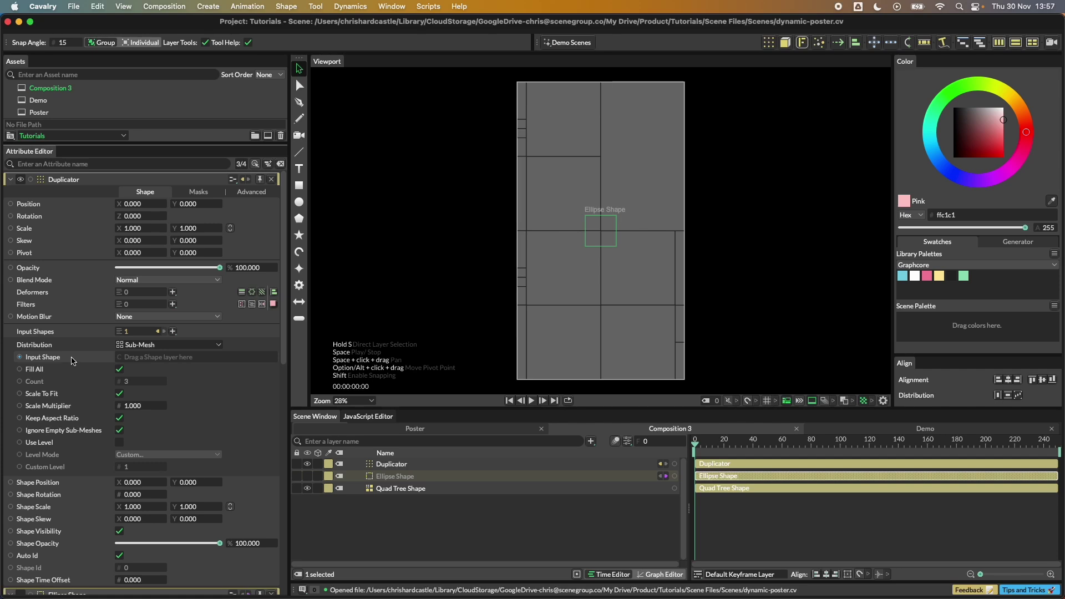
{"action": "left_click_drag", "start_coordinate": [403, 492], "coordinate": [172, 361]}
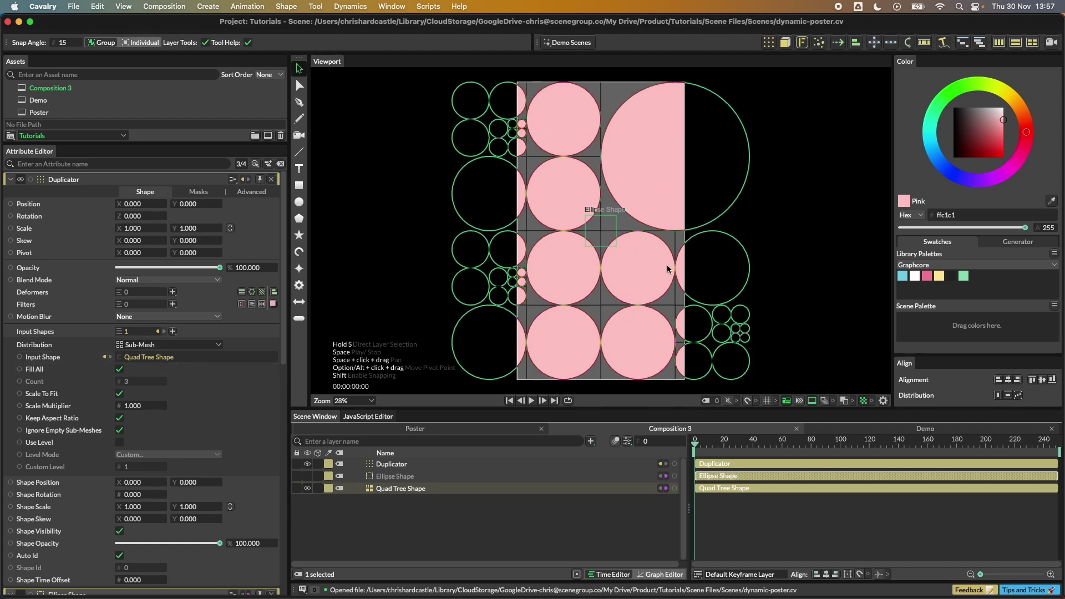
Try the Sub-Mesh distribution with Fill All off and a count of 10, turn Fill All back on and clear the selection.
{"action": "left_click", "coordinate": [120, 370]}
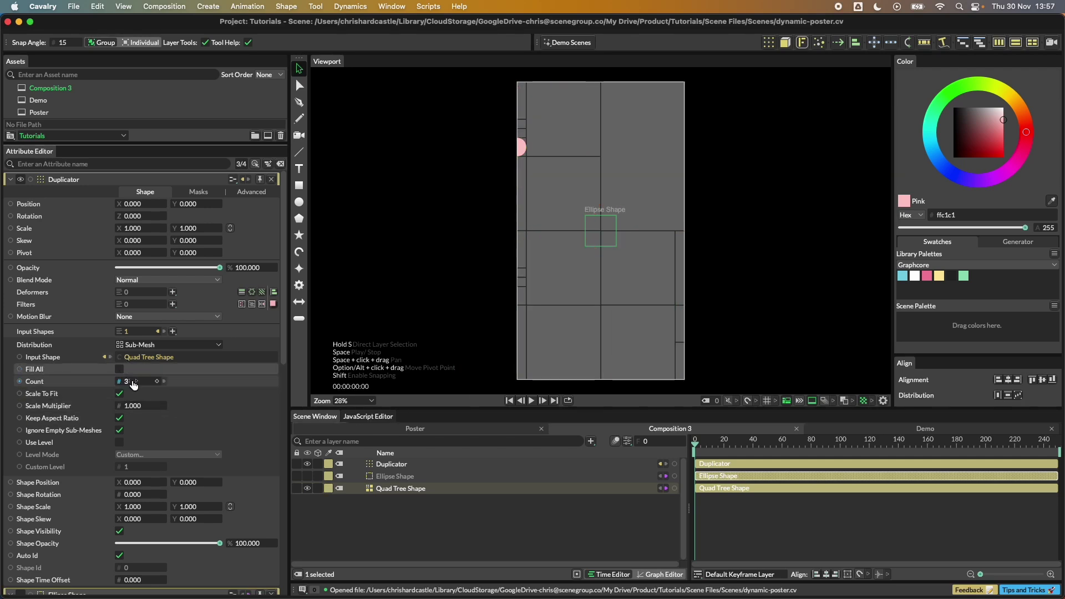
{"action": "left_click", "coordinate": [134, 381]}
{"action": "type", "text": "10"}
{"action": "key", "text": "Return"}
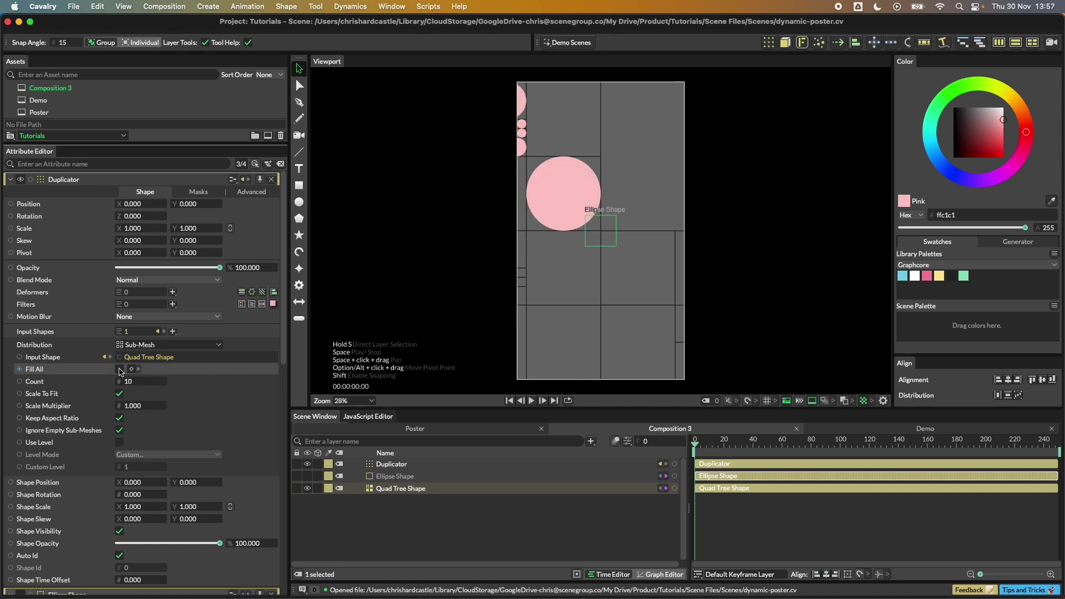
{"action": "left_click", "coordinate": [120, 370]}
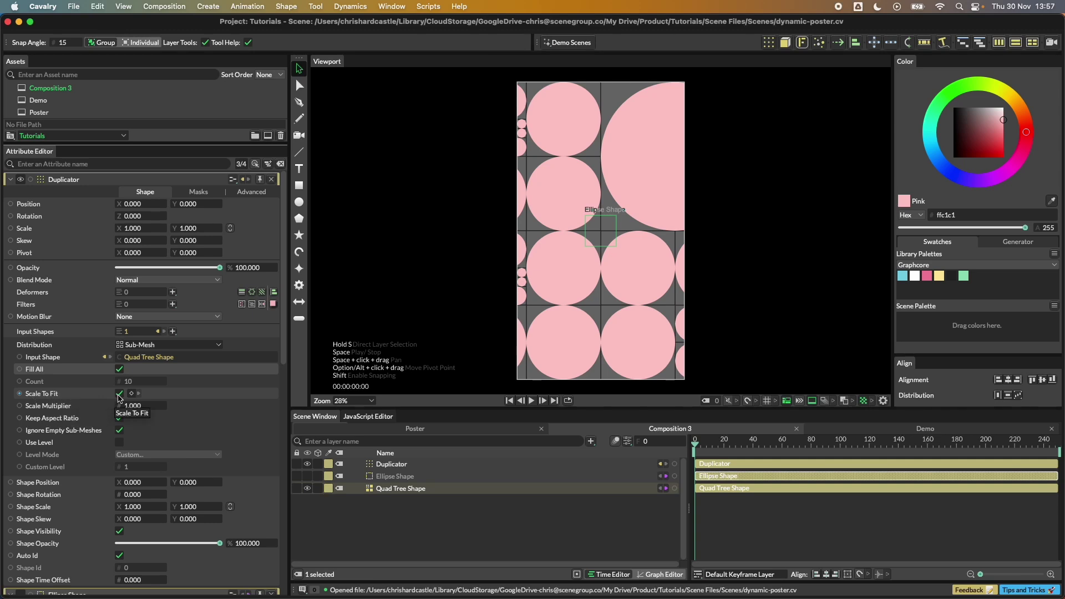
{"action": "left_click", "coordinate": [450, 508]}
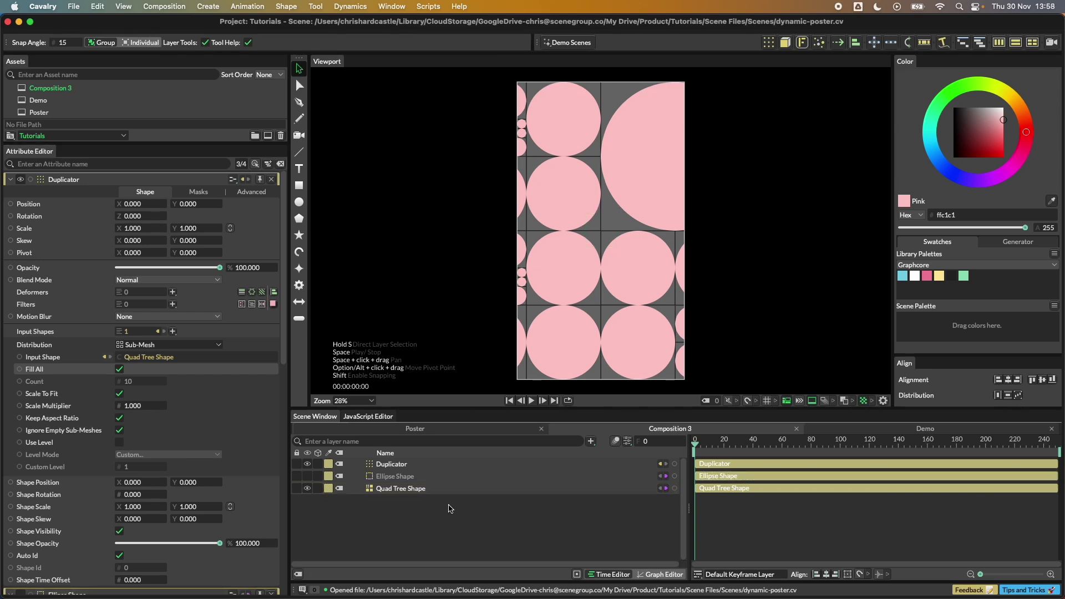
Fill the Ellipse Shape with the Graphcore palette's pink f47491 and deselect it.
{"action": "left_click", "coordinate": [398, 477]}
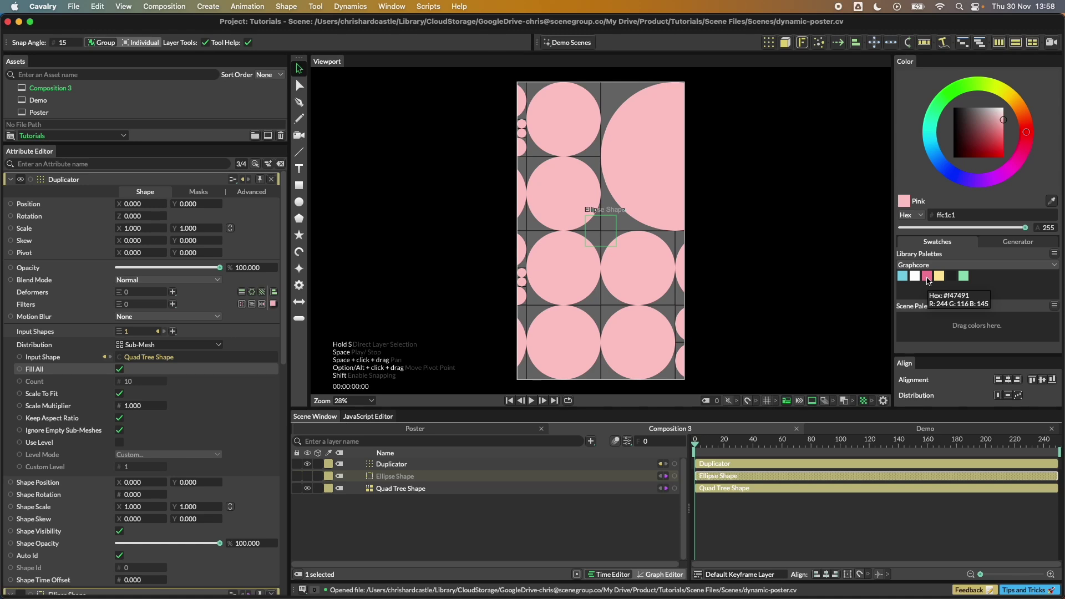
{"action": "left_click", "coordinate": [927, 279]}
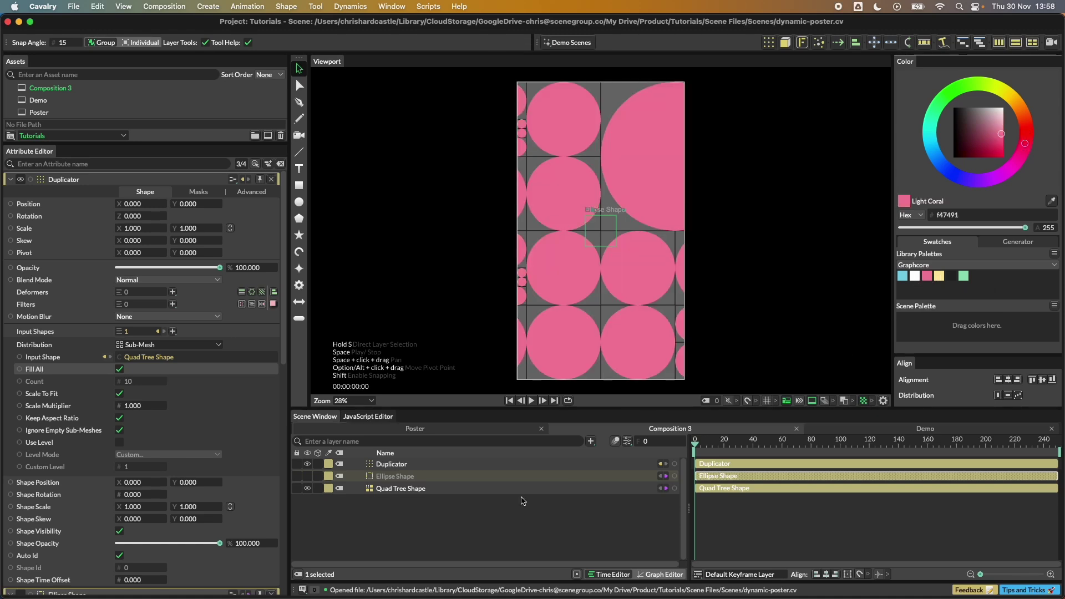
{"action": "left_click", "coordinate": [409, 333]}
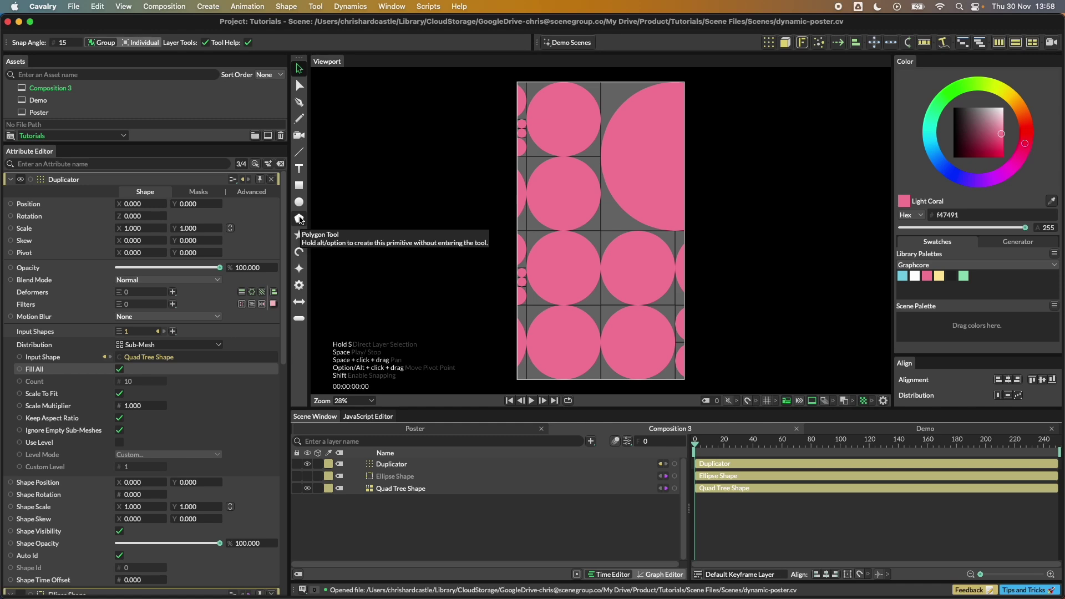
Create a polygon at the composition's centre, fill it with the Graphcore palette's blue 6dcbe0 and give it 12 sides.
{"action": "left_click", "coordinate": [299, 219], "text": "alt"}
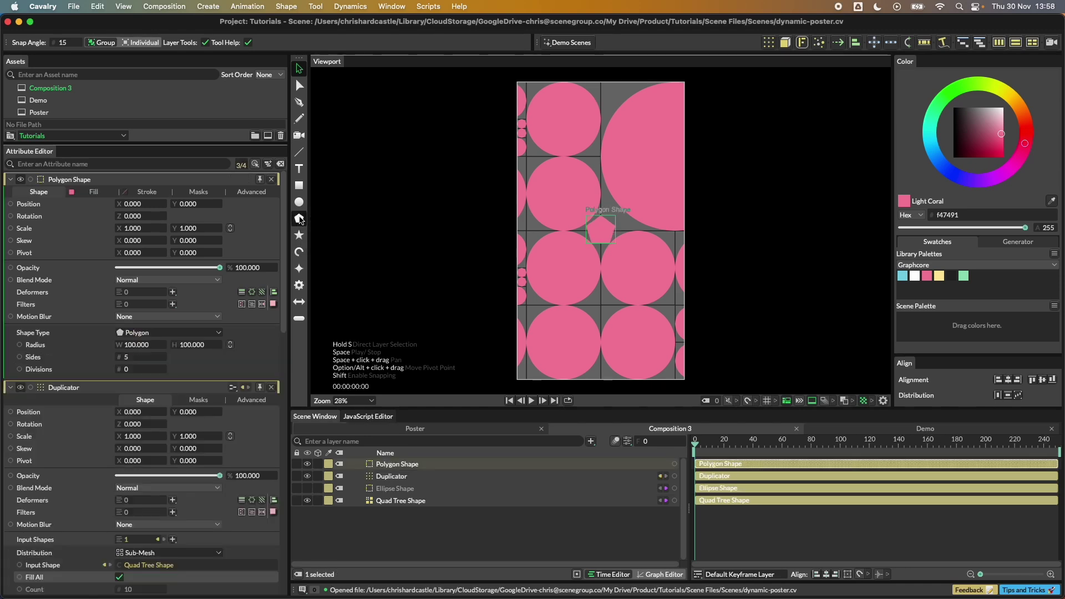
{"action": "left_click", "coordinate": [902, 275]}
{"action": "double_click", "coordinate": [134, 357]}
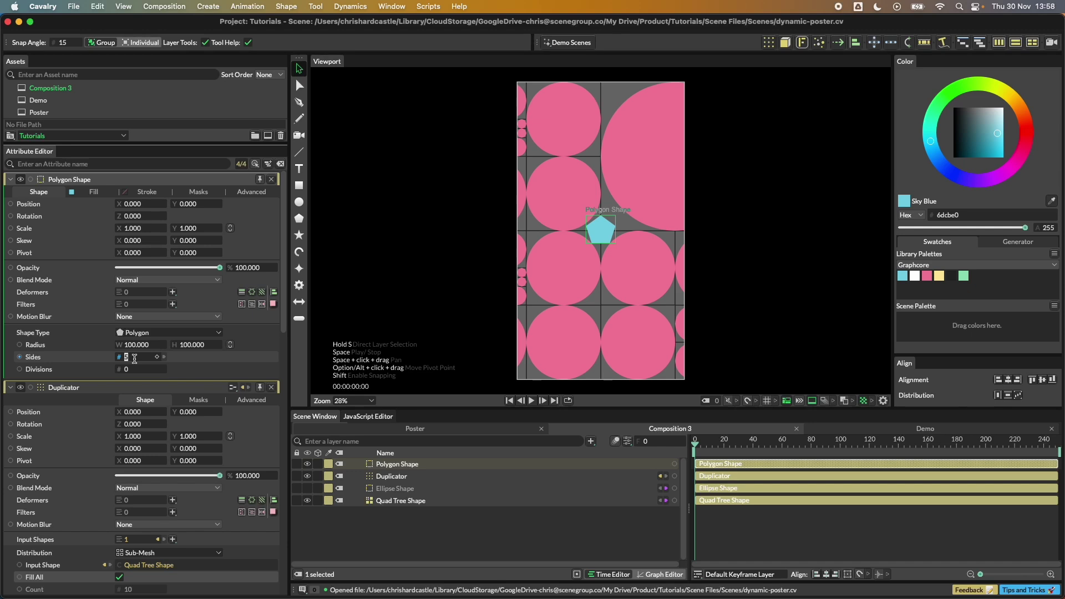
{"action": "key", "text": "Return"}
{"action": "double_click", "coordinate": [125, 357]}
{"action": "type", "text": "12"}
{"action": "key", "text": "Return"}
Add the Polygon Shape to the Duplicator's input shapes, check the order of the input list and deselect.
{"action": "left_click", "coordinate": [394, 518]}
{"action": "left_click", "coordinate": [394, 478]}
{"action": "left_click", "coordinate": [396, 465]}
{"action": "left_click_drag", "start_coordinate": [405, 466], "coordinate": [161, 331]}
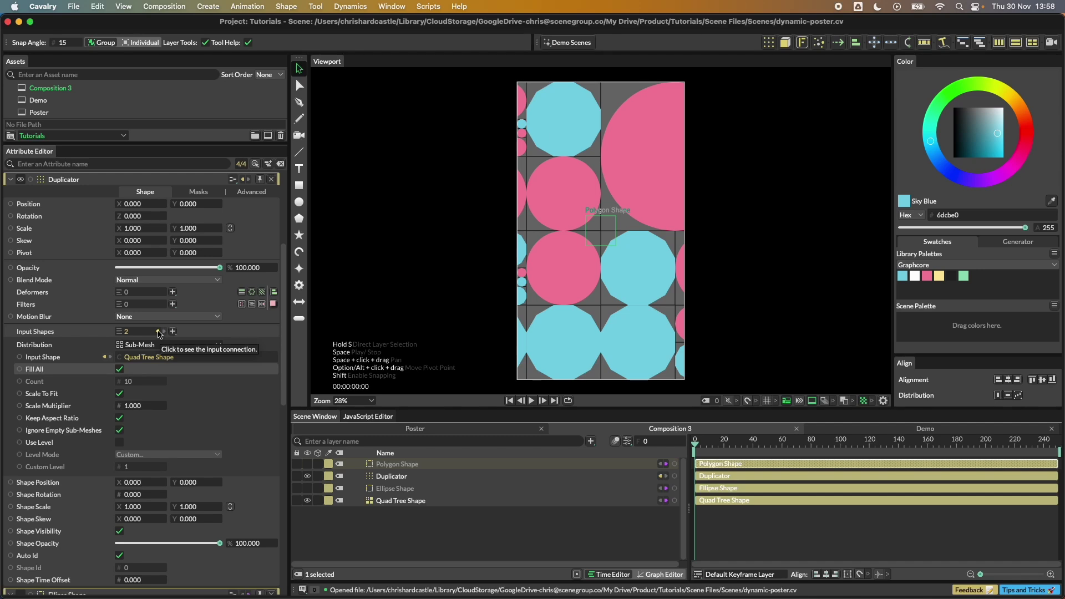
{"action": "left_click", "coordinate": [159, 332]}
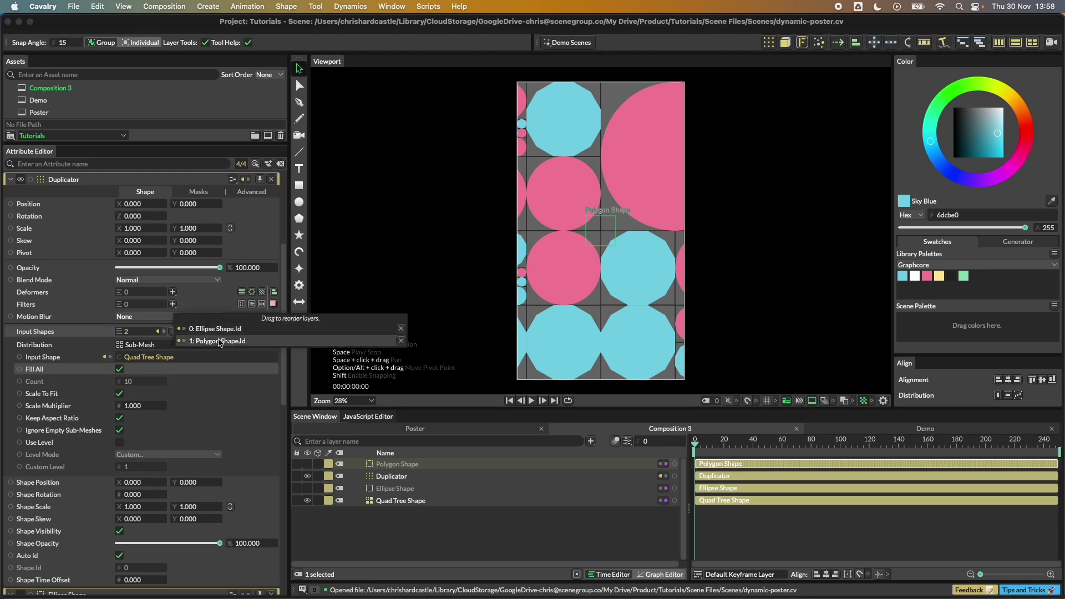
{"action": "left_click", "coordinate": [514, 531]}
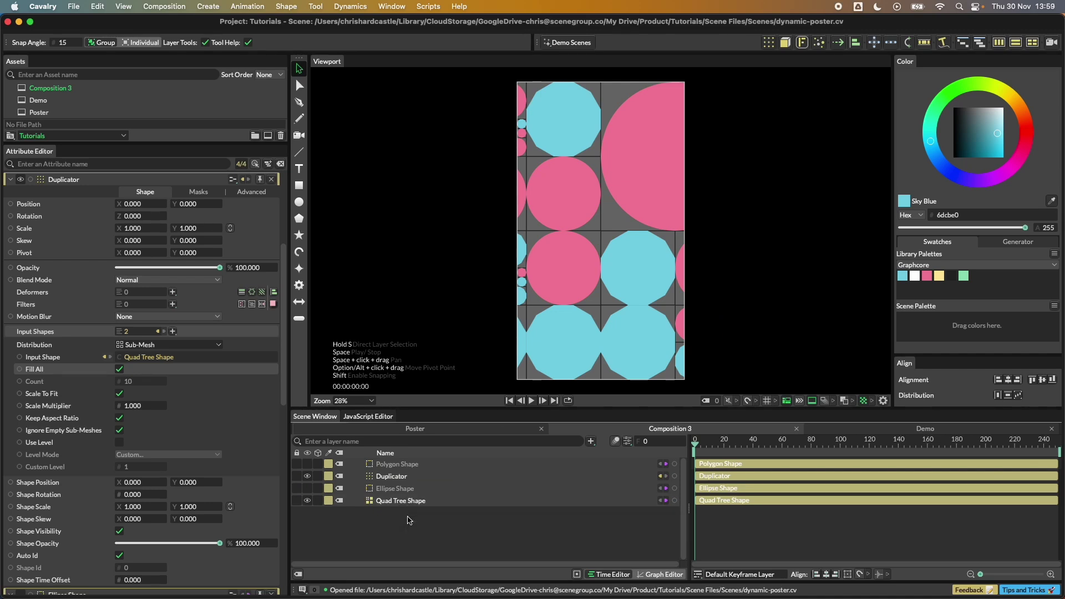
Create a rectangle filled with the Graphcore palette's yellow ffe696 and add it to the Duplicator's input shapes.
{"action": "left_click", "coordinate": [299, 186]}
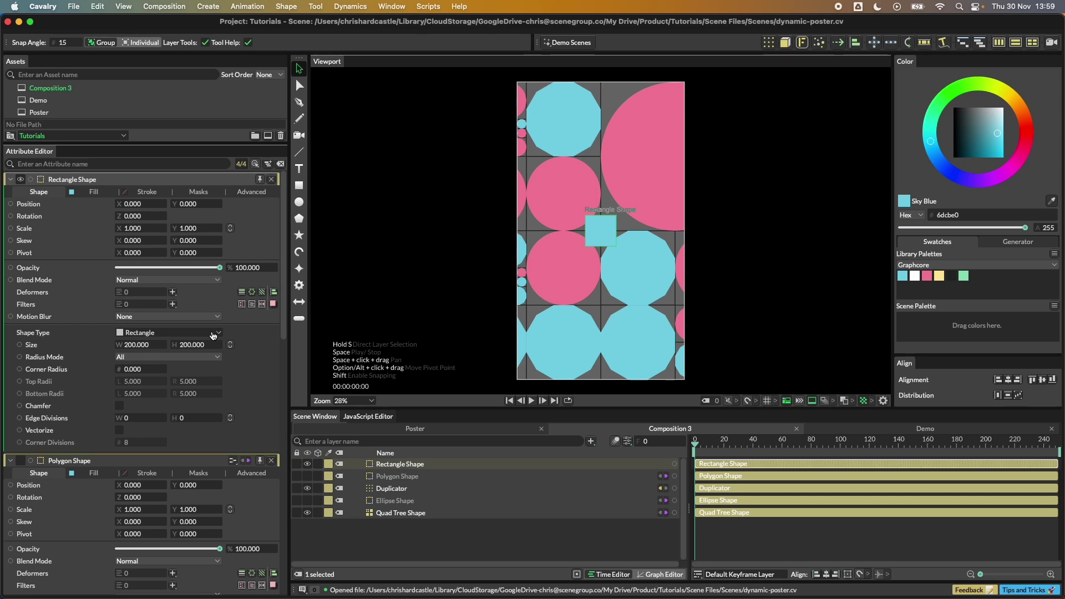
{"action": "left_click", "coordinate": [940, 276]}
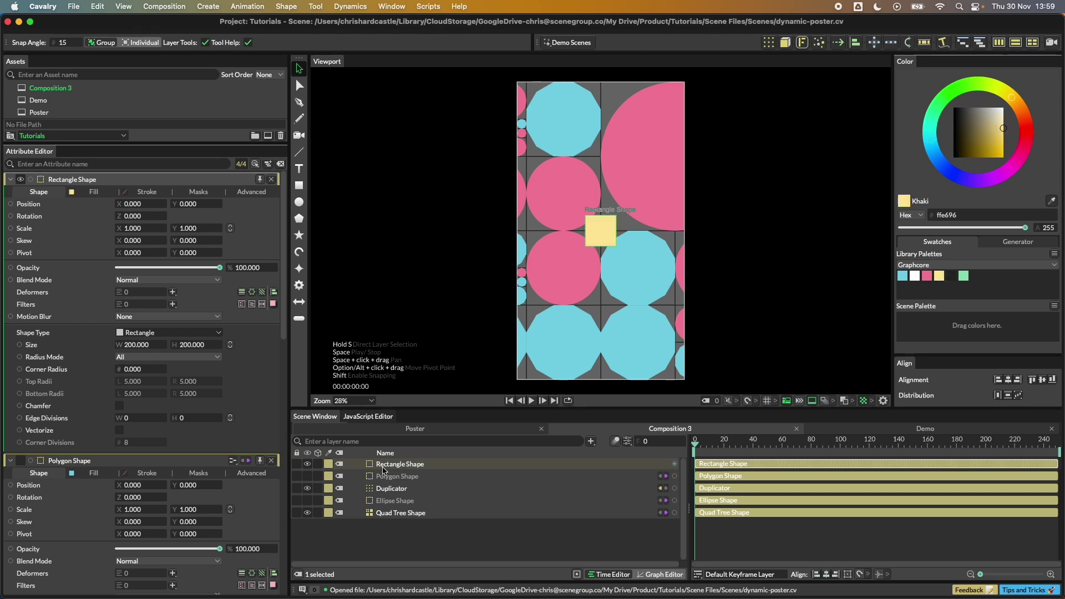
{"action": "left_click", "coordinate": [401, 489]}
{"action": "left_click_drag", "start_coordinate": [400, 464], "coordinate": [143, 335]}
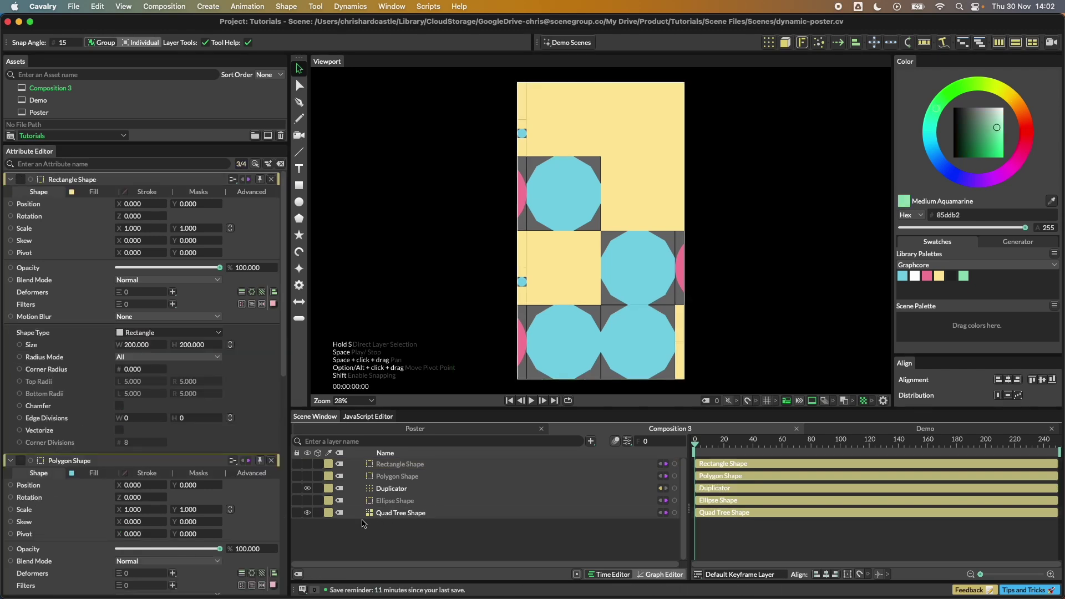
Hide the Duplicator and Quad Tree Shape layers, and create a second rectangle at the composition's centre.
{"action": "left_click", "coordinate": [307, 489]}
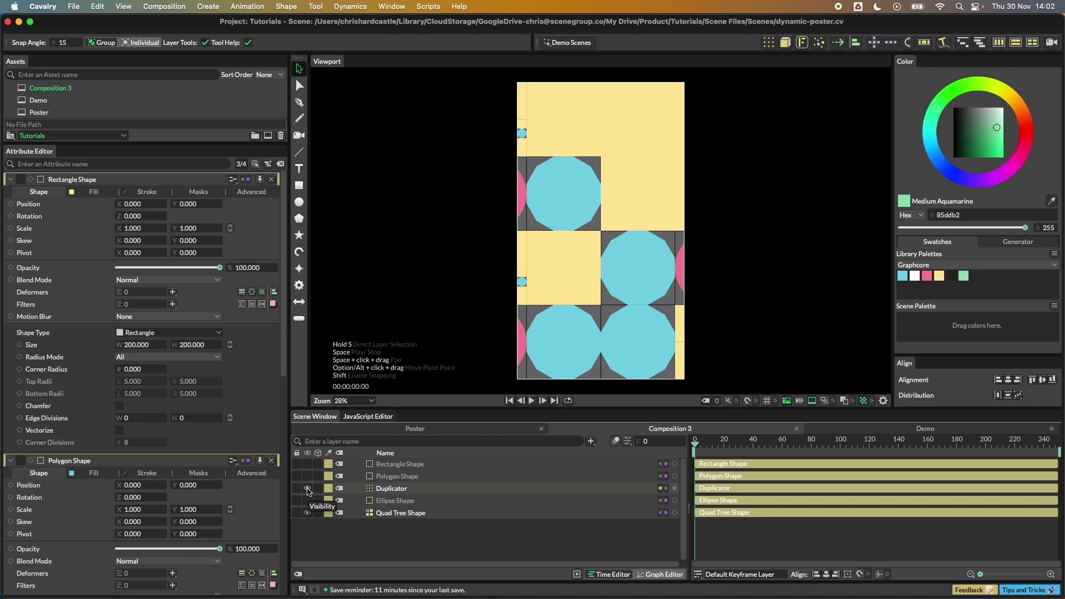
{"action": "left_click", "coordinate": [307, 512]}
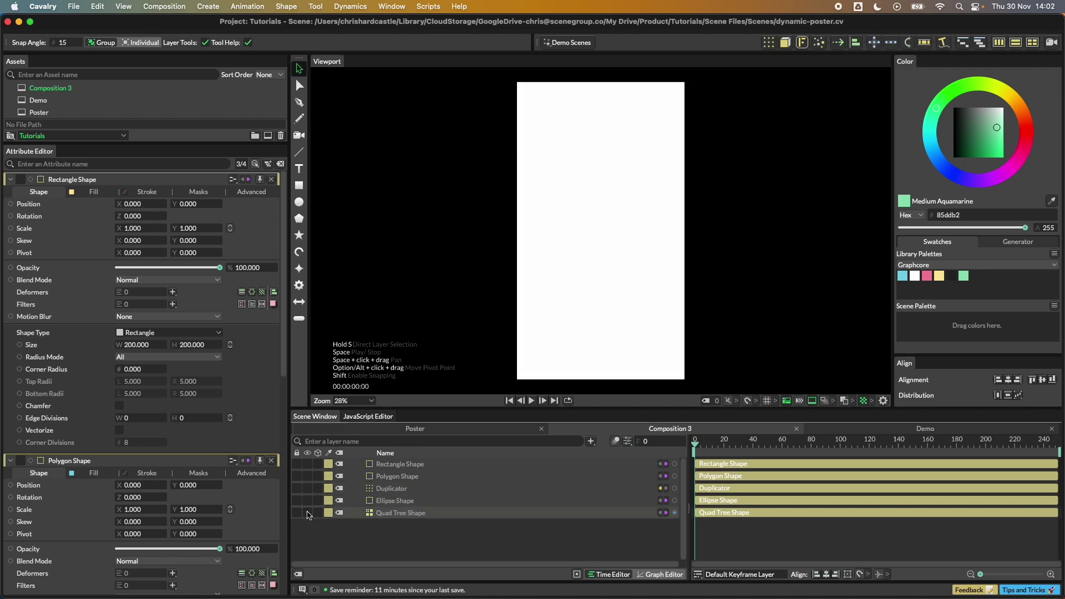
{"action": "left_click", "coordinate": [299, 186]}
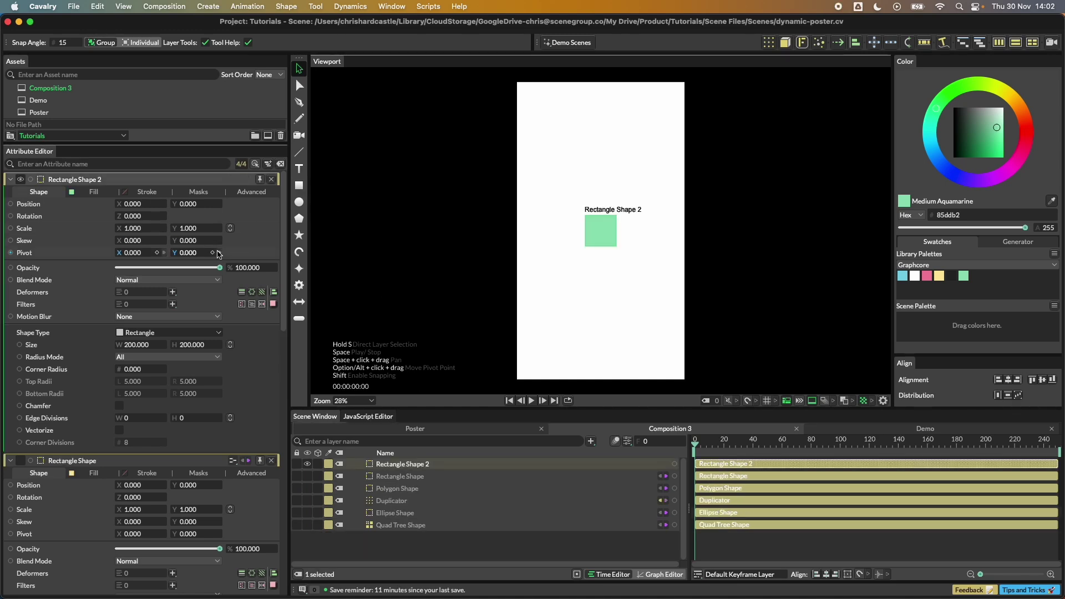
Turn off the second rectangle's fill and give it a stroke with a width of 1.
{"action": "left_click", "coordinate": [94, 191]}
{"action": "left_click", "coordinate": [119, 204]}
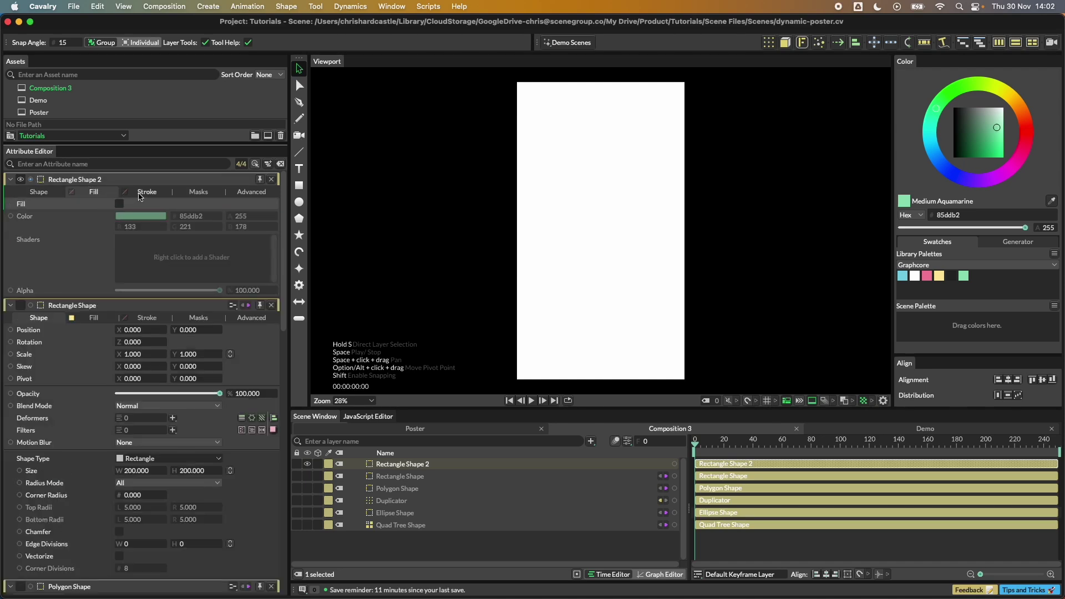
{"action": "left_click", "coordinate": [140, 192]}
{"action": "left_click", "coordinate": [119, 204]}
{"action": "double_click", "coordinate": [137, 303]}
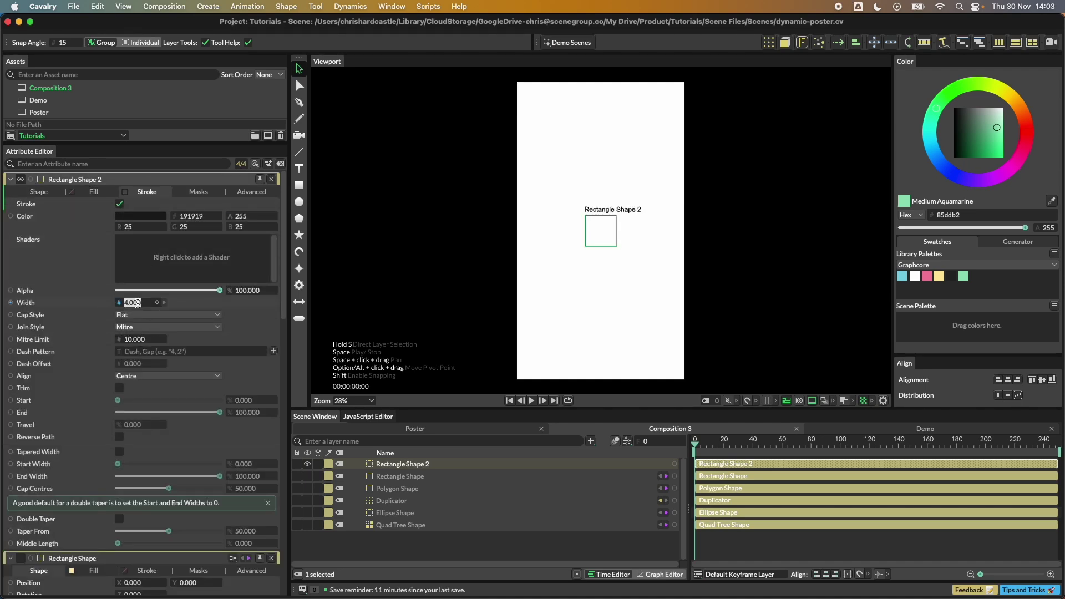
{"action": "type", "text": "1"}
{"action": "key", "text": "Return"}
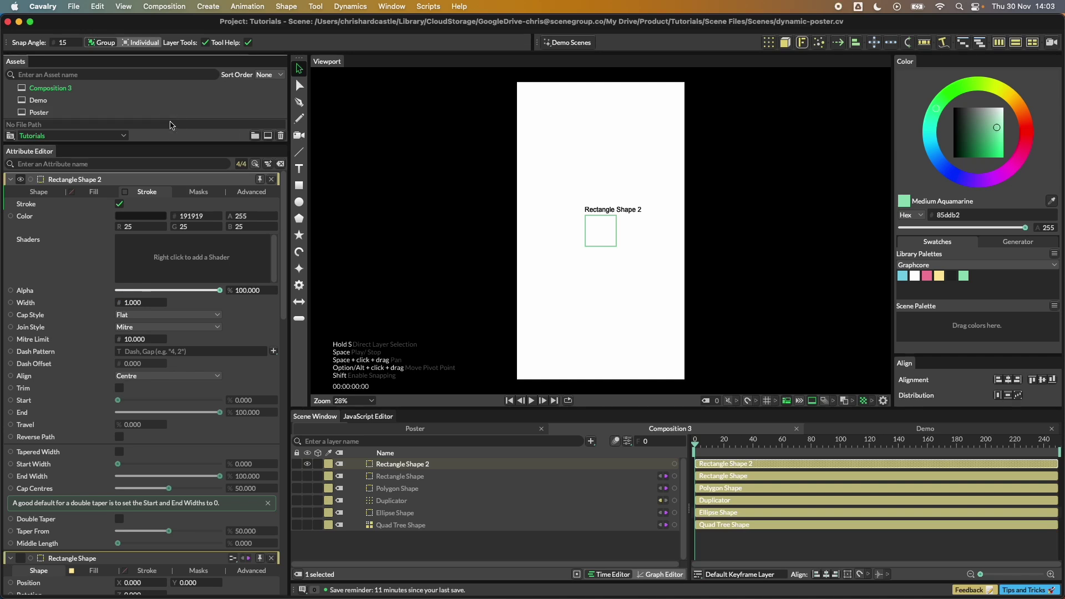
Show the viewport's 2D grid and enable snapping to the grid.
{"action": "scroll", "coordinate": [603, 232], "scroll_direction": "up", "scroll_amount": 10}
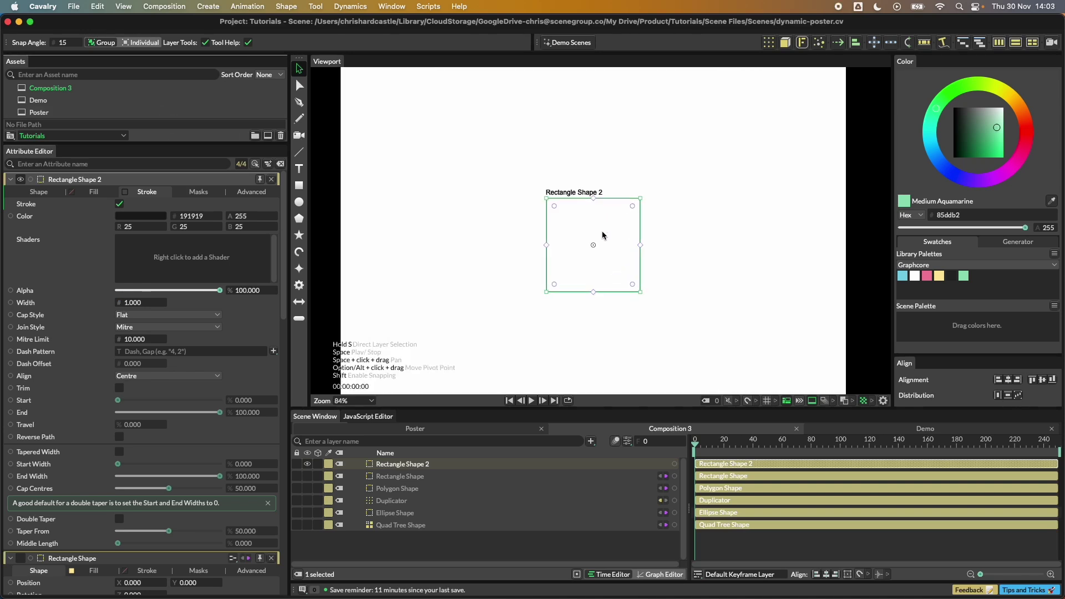
{"action": "left_click", "coordinate": [767, 402]}
{"action": "left_click", "coordinate": [776, 401]}
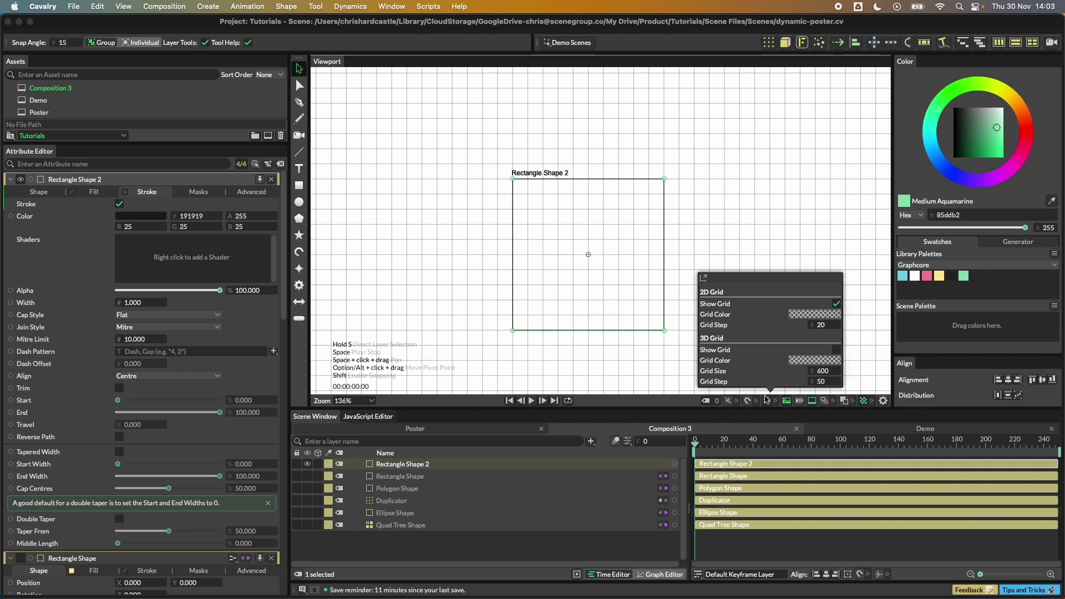
{"action": "left_click", "coordinate": [748, 401]}
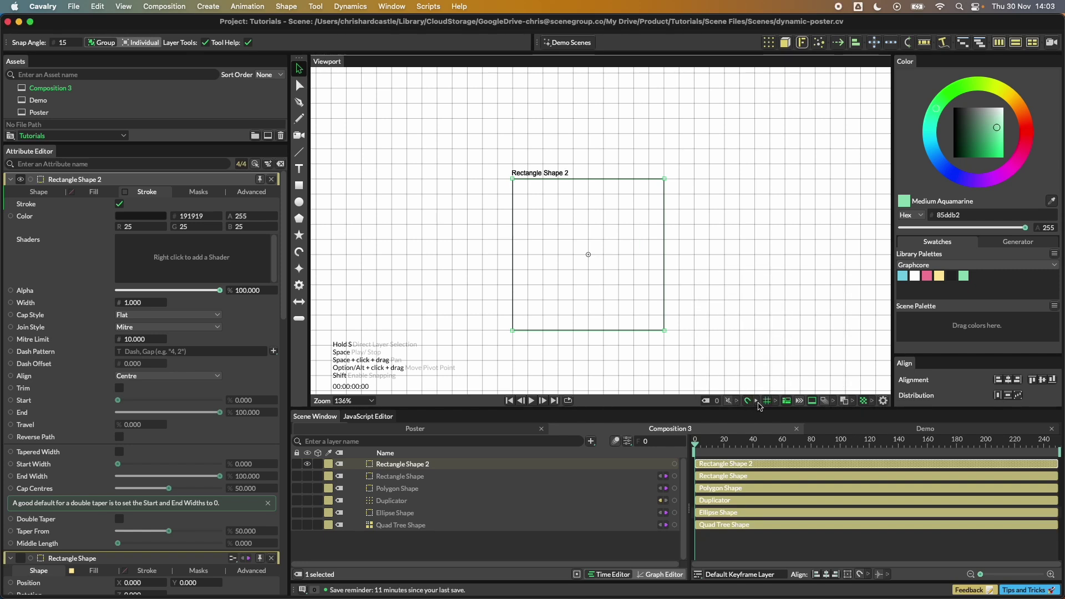
{"action": "left_click", "coordinate": [758, 404]}
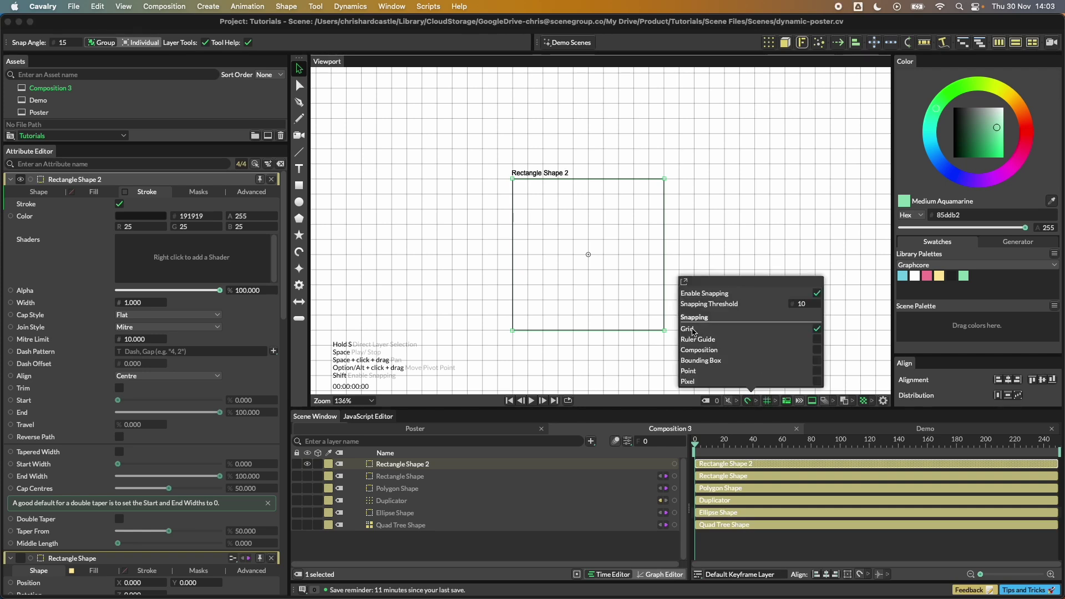
{"action": "left_click", "coordinate": [818, 331]}
Draw a closed slanted parallelogram with the Pen tool, about 60 wide, running from the guide rectangle's lower-left corner to its upper-right corner.
{"action": "left_click", "coordinate": [299, 102]}
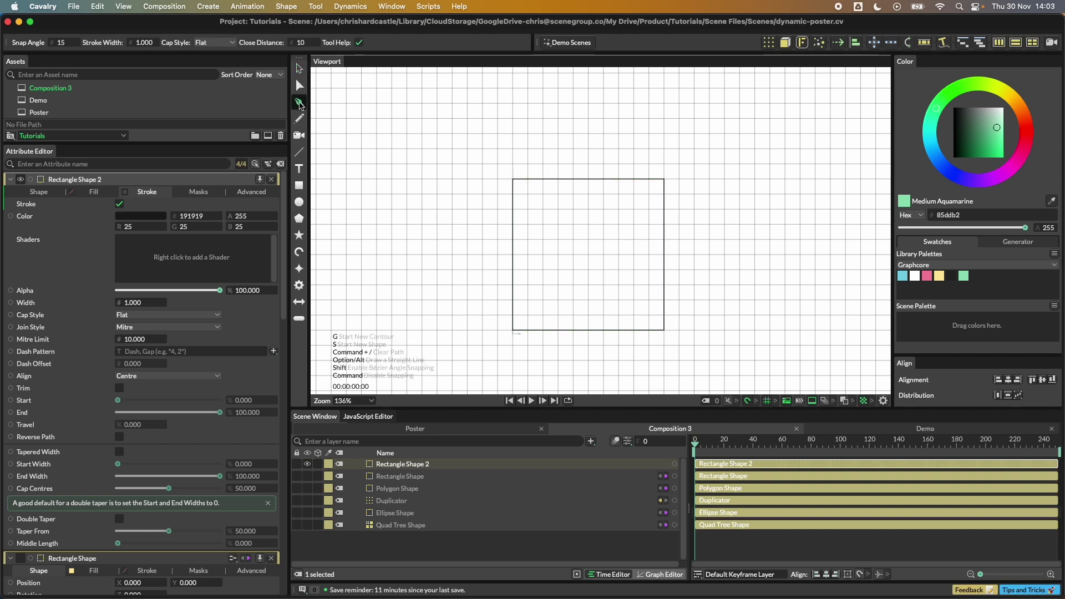
{"action": "left_click", "coordinate": [619, 179]}
{"action": "left_click", "coordinate": [512, 330]}
{"action": "left_click", "coordinate": [557, 330]}
{"action": "left_click", "coordinate": [664, 179]}
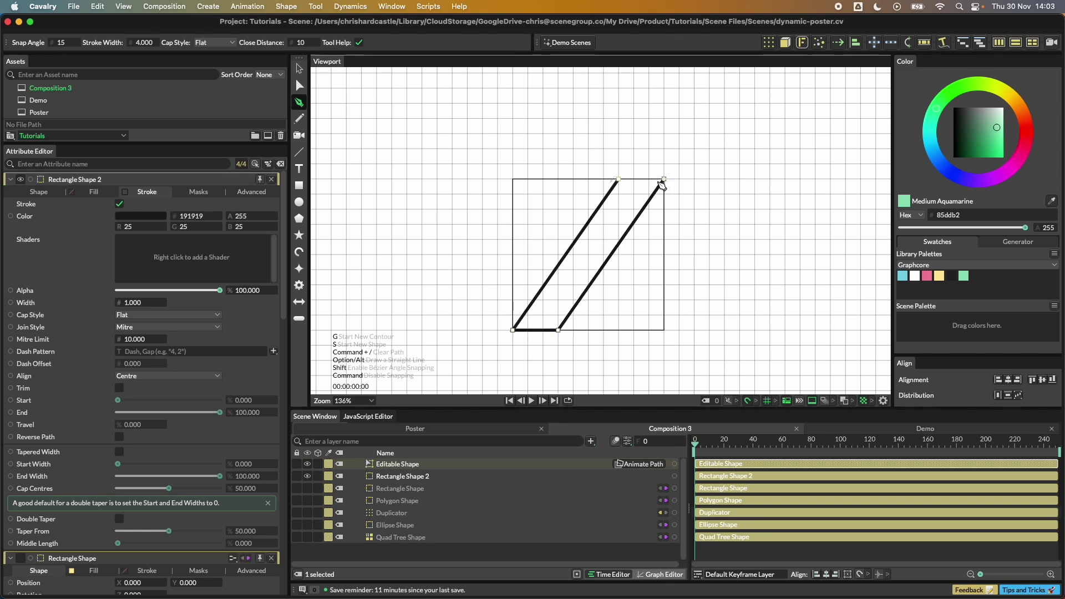
{"action": "left_click", "coordinate": [619, 179]}
{"action": "key", "text": "Escape"}
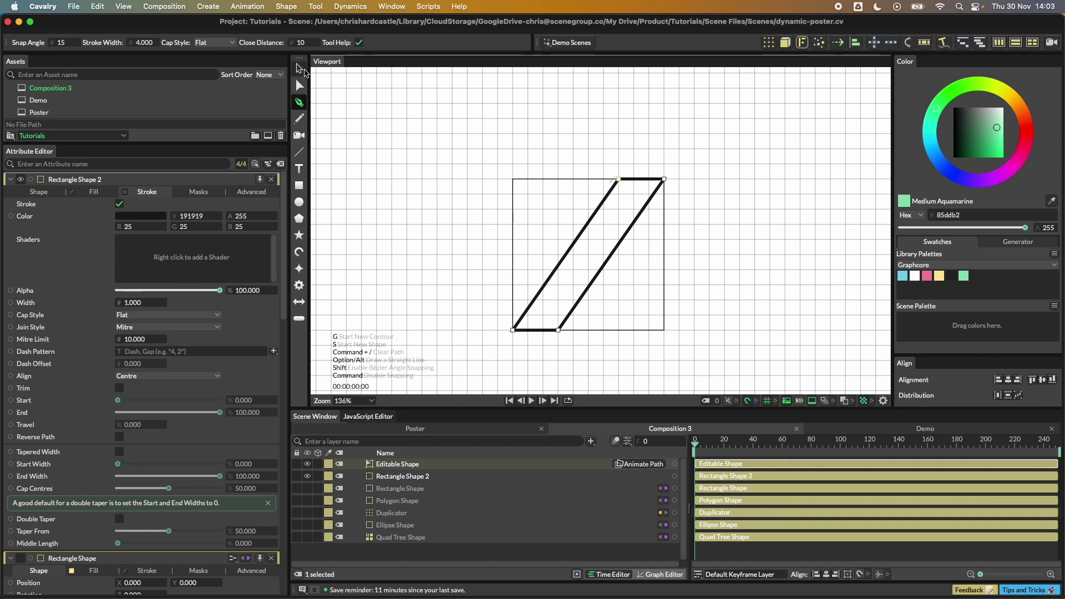
Turn off the slanted shape's stroke, enable its green 85ddb2 fill, and delete the guide rectangle.
{"action": "left_click", "coordinate": [120, 204]}
{"action": "left_click", "coordinate": [94, 192]}
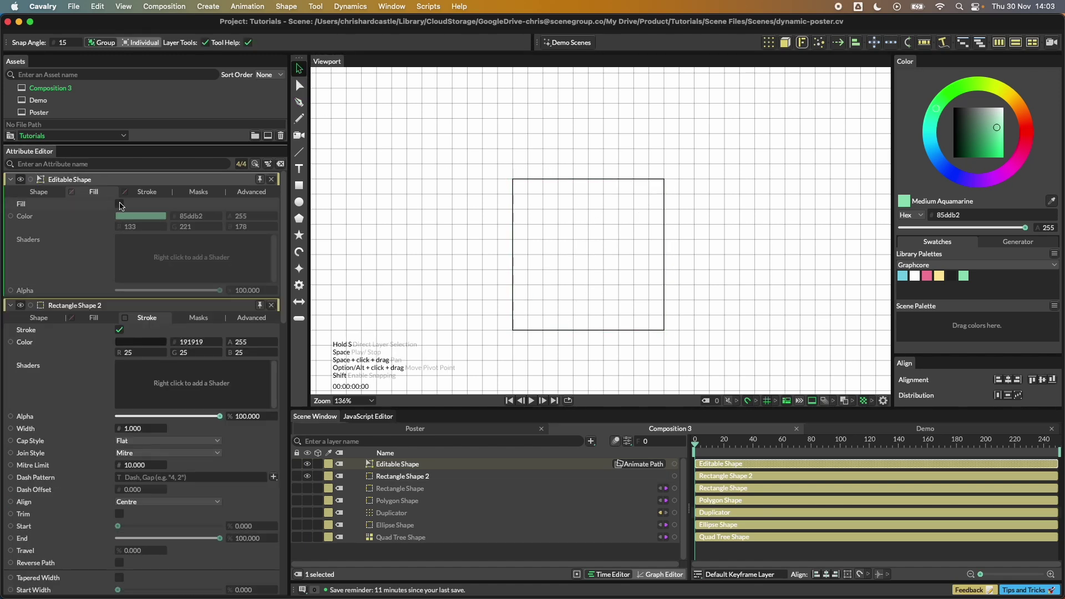
{"action": "left_click", "coordinate": [120, 204]}
{"action": "left_click", "coordinate": [397, 472]}
{"action": "left_click", "coordinate": [397, 463]}
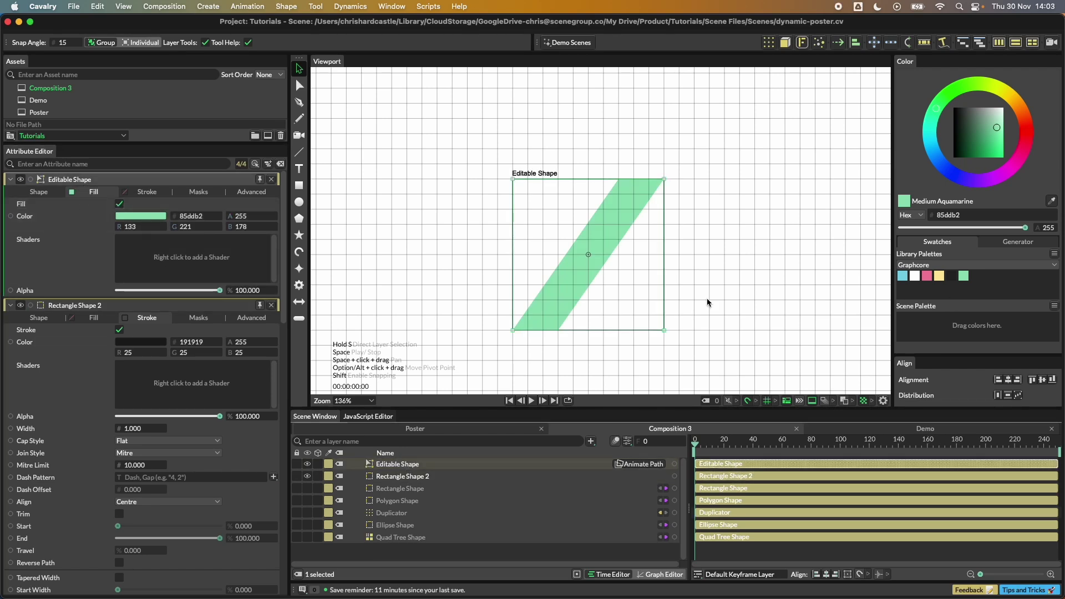
{"action": "left_click", "coordinate": [403, 478]}
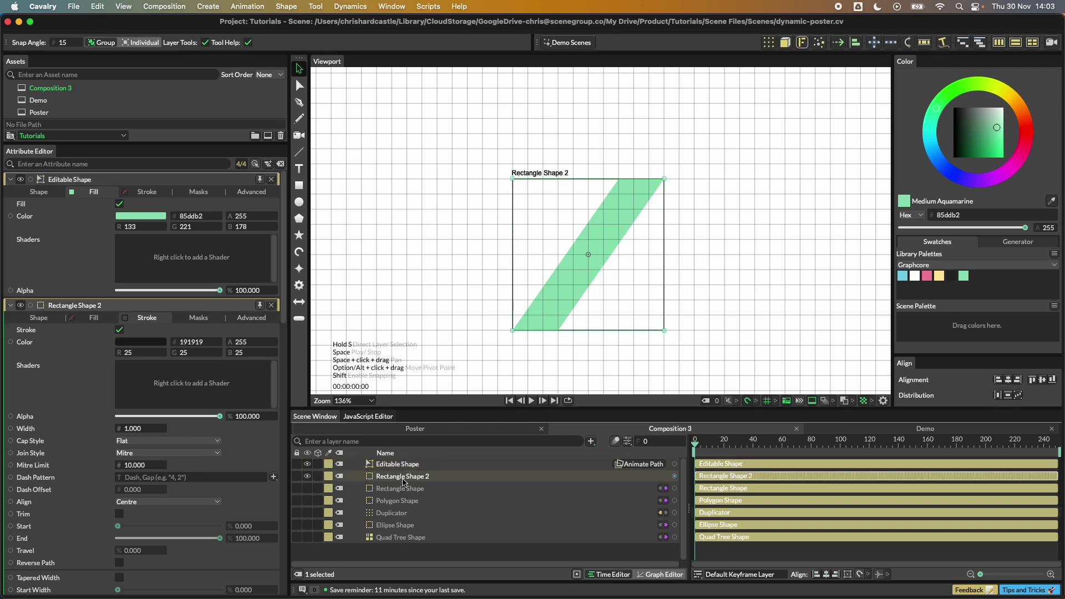
{"action": "key", "text": "BackSpace"}
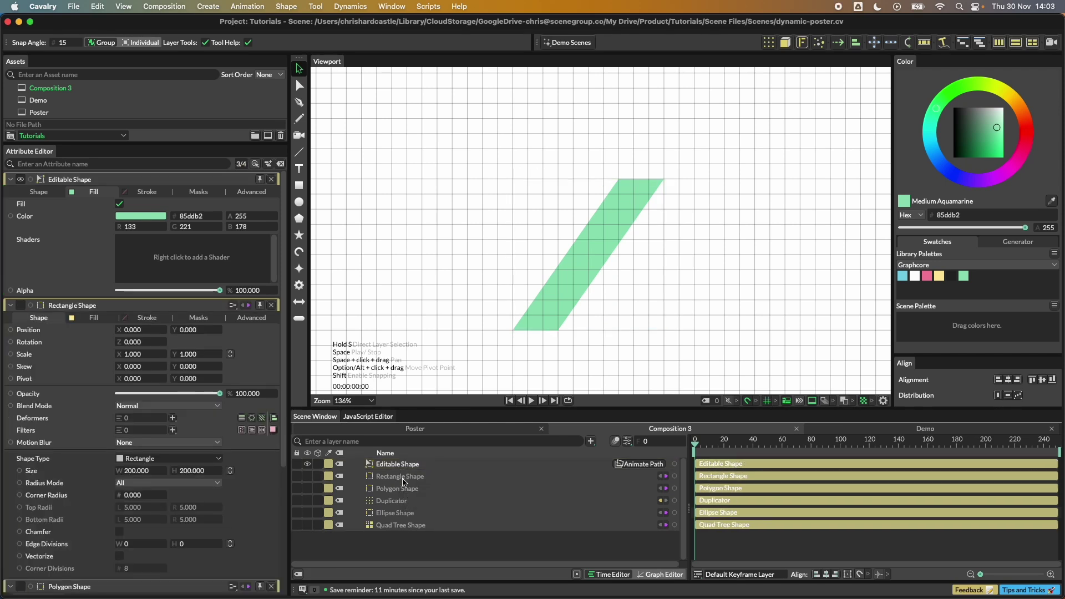
Show the Duplicator and Quad Tree Shape layers and add the Editable Shape to the Duplicator's input shapes.
{"action": "left_click", "coordinate": [307, 500]}
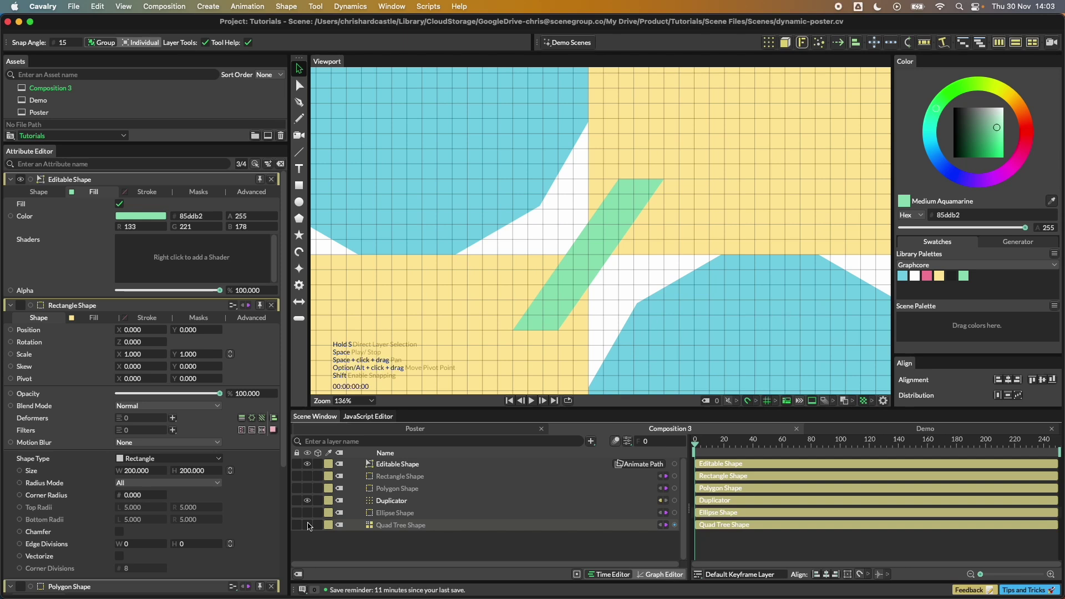
{"action": "left_click", "coordinate": [307, 524]}
{"action": "left_click", "coordinate": [392, 501]}
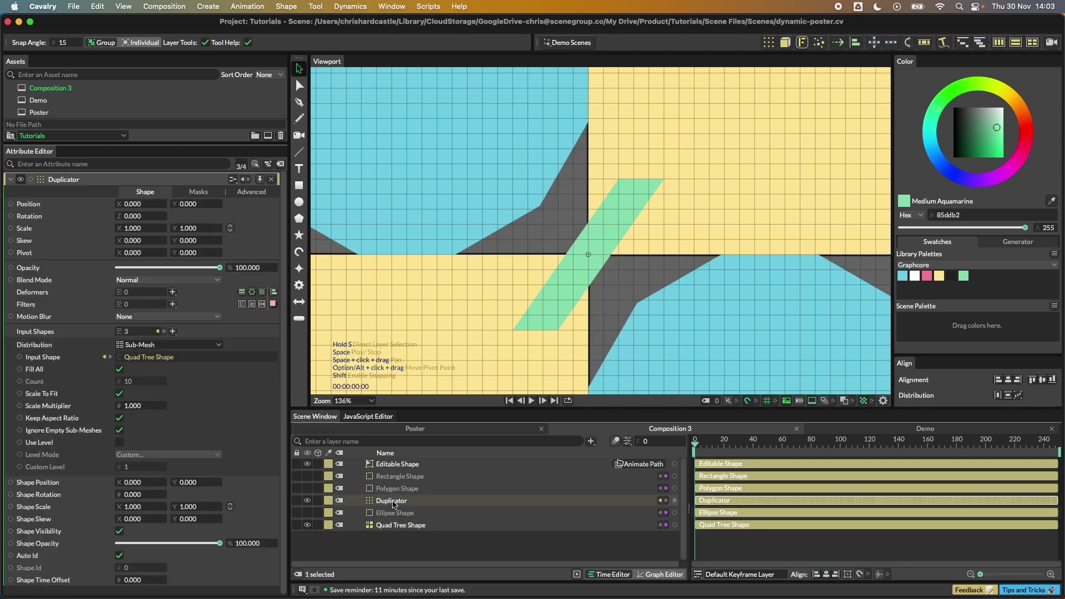
{"action": "left_click_drag", "start_coordinate": [402, 468], "coordinate": [137, 336]}
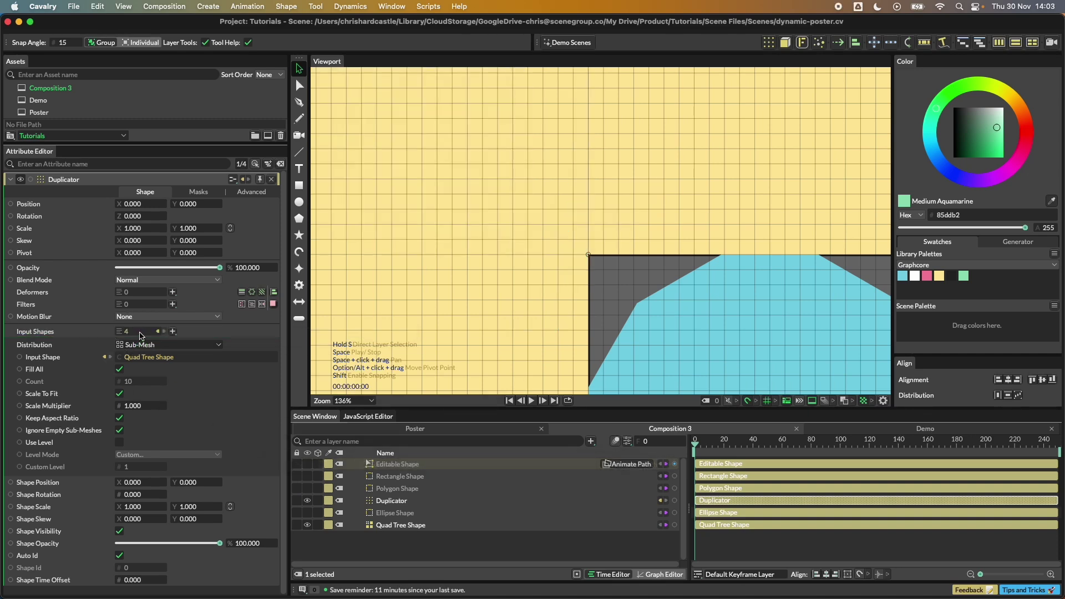
Hide the Quad Tree Shape layer and turn off the viewport grid.
{"action": "scroll", "coordinate": [587, 267], "scroll_direction": "down", "scroll_amount": 6}
{"action": "scroll", "coordinate": [587, 266], "scroll_direction": "down", "scroll_amount": 2}
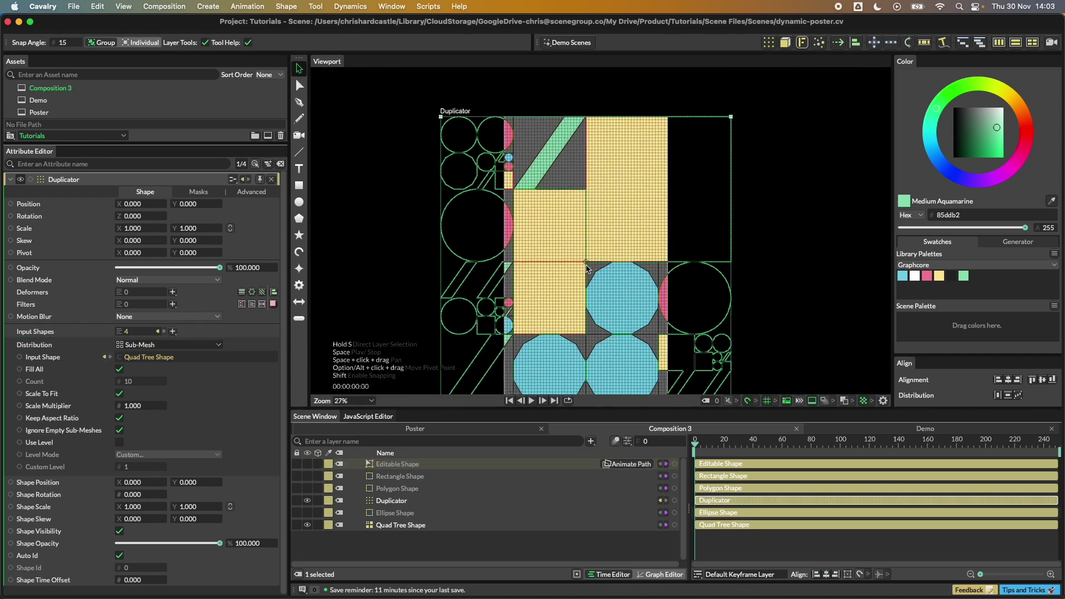
{"action": "left_click", "coordinate": [307, 531]}
{"action": "left_click", "coordinate": [307, 527]}
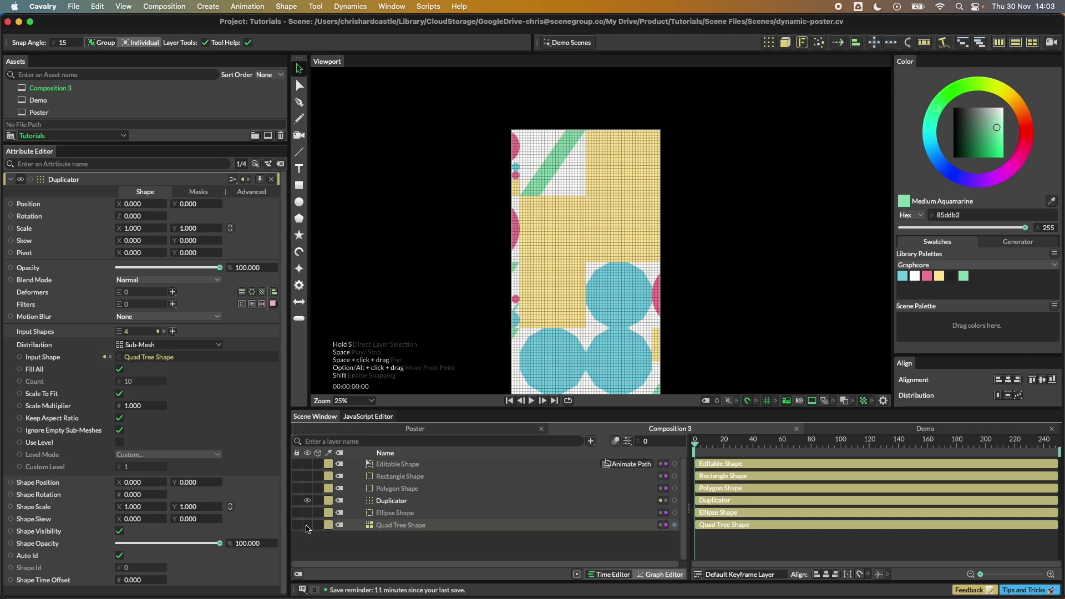
{"action": "scroll", "coordinate": [785, 294], "scroll_direction": "down", "scroll_amount": 3}
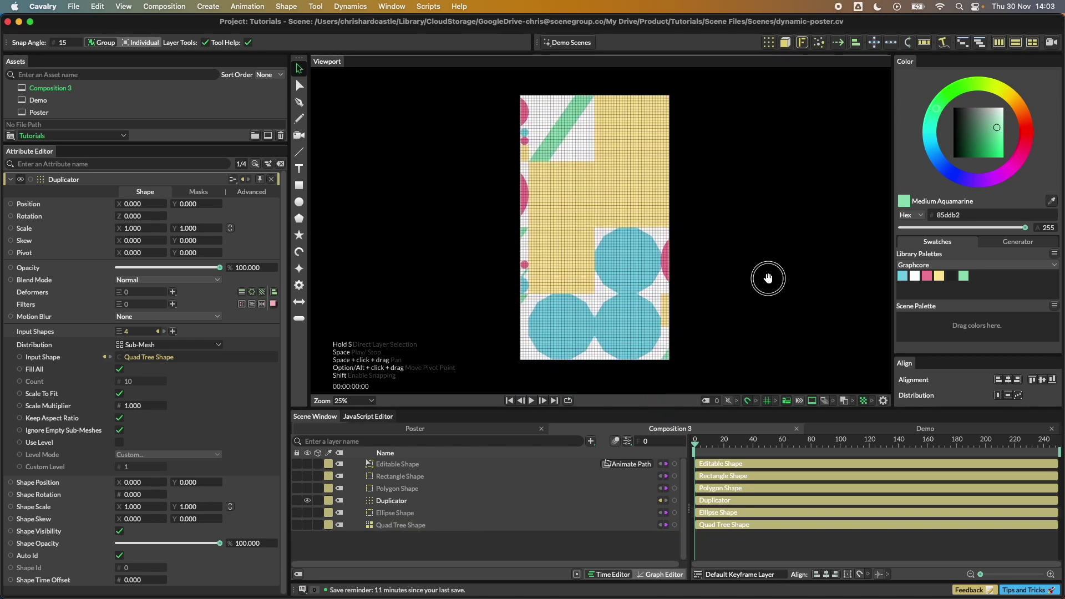
{"action": "left_click", "coordinate": [768, 400]}
Step the Quad Tree Shape's seed up and down to try different layouts, stopping at 1006.
{"action": "left_click_drag", "start_coordinate": [388, 527], "coordinate": [395, 530]}
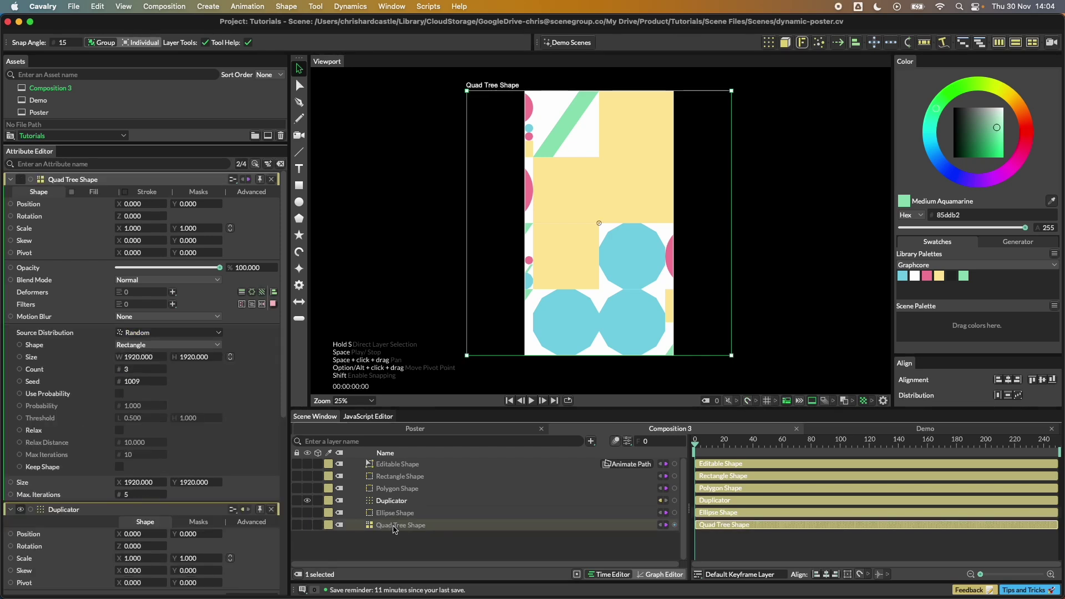
{"action": "left_click", "coordinate": [137, 381]}
{"action": "key", "text": "Up"}
{"action": "key", "text": "Up"}
{"action": "key", "text": "Up"}
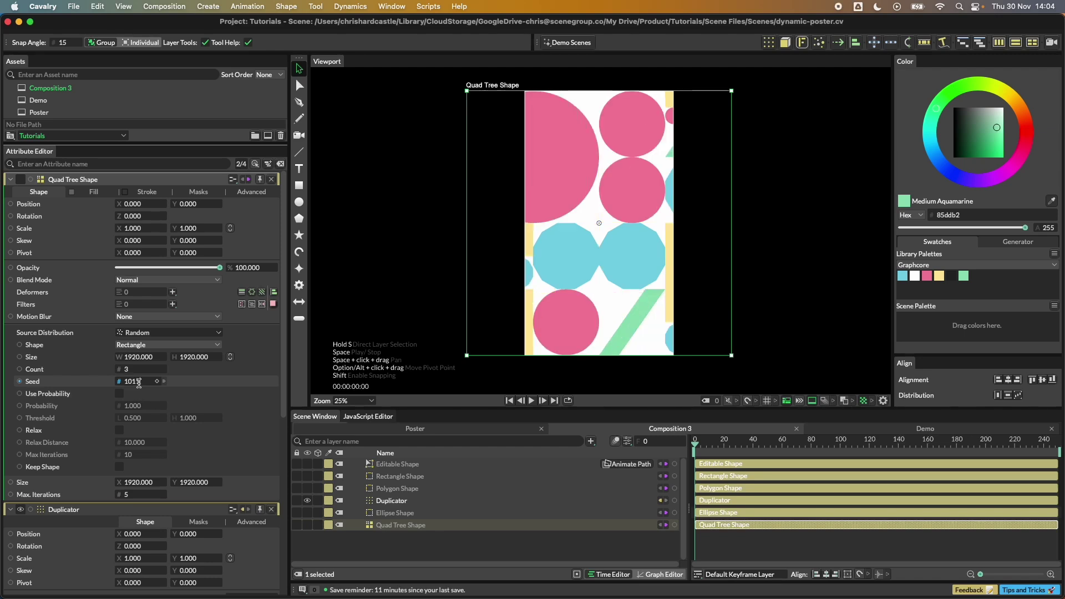
{"action": "key", "text": "Up"}
{"action": "key", "text": "Up"}
{"action": "key", "text": "Up"}
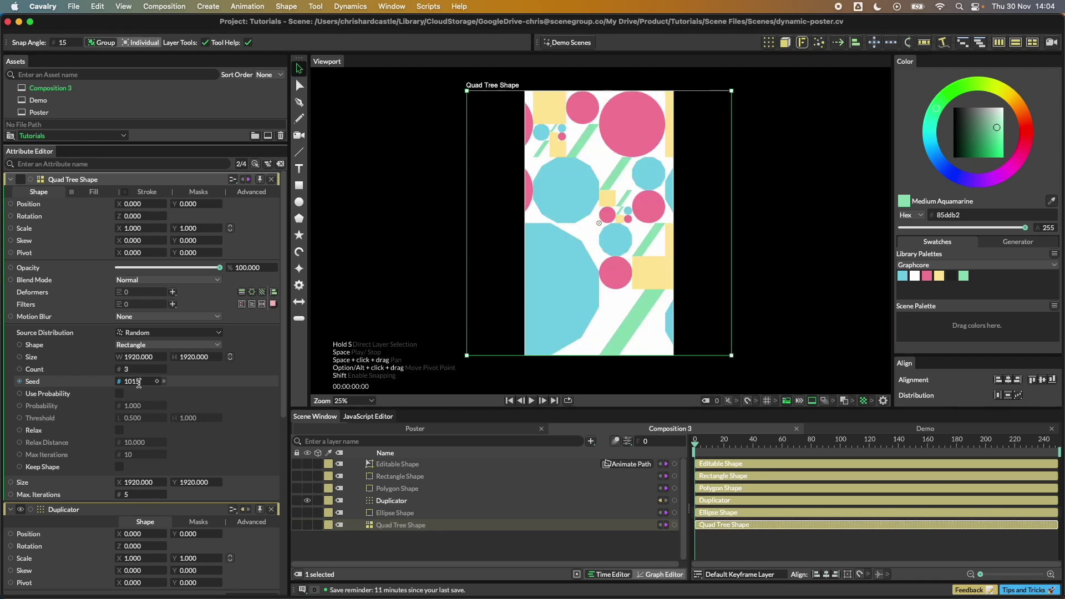
{"action": "key", "text": "Up"}
{"action": "key", "text": "Up"}
{"action": "key", "text": "Up"}
{"action": "key", "text": "Up"}
{"action": "key", "text": "Down"}
{"action": "key", "text": "Down"}
{"action": "key", "text": "Down"}
{"action": "key", "text": "Down"}
{"action": "key", "text": "Down"}
{"action": "key", "text": "Down"}
{"action": "key", "text": "Down"}
{"action": "key", "text": "Down"}
{"action": "key", "text": "Down"}
{"action": "key", "text": "Down"}
{"action": "key", "text": "Down"}
{"action": "key", "text": "Down"}
{"action": "key", "text": "Down"}
{"action": "left_click", "coordinate": [427, 217]}
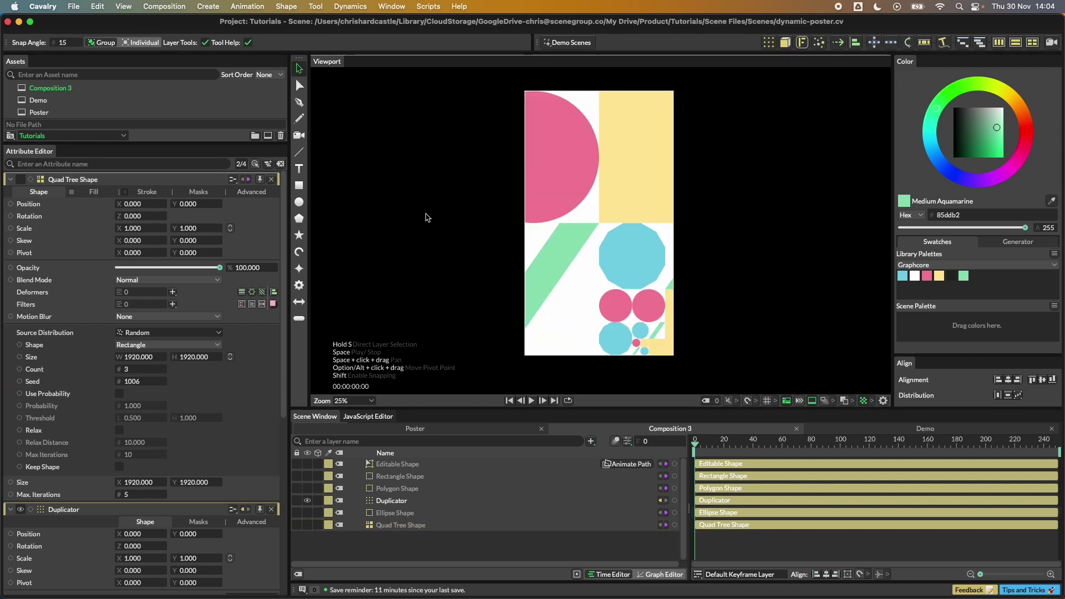
Set the Quad Tree Shape's seed to 1012.
{"action": "left_click", "coordinate": [139, 383]}
{"action": "key", "text": "Up"}
{"action": "key", "text": "Up"}
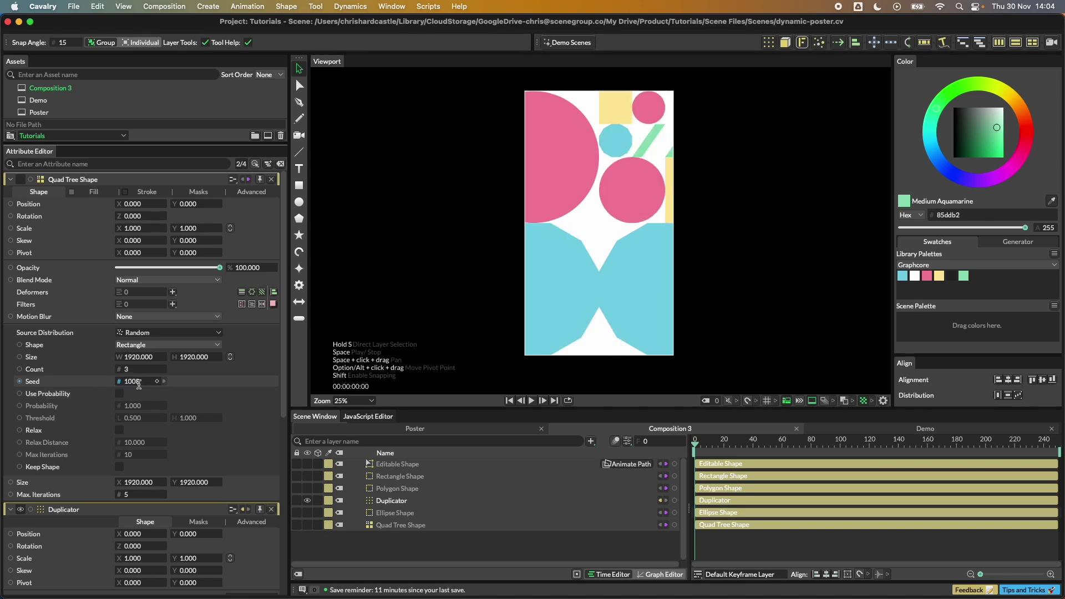
{"action": "key", "text": "Up"}
{"action": "key", "text": "Up"}
{"action": "key", "text": "Up"}
{"action": "key", "text": "Up"}
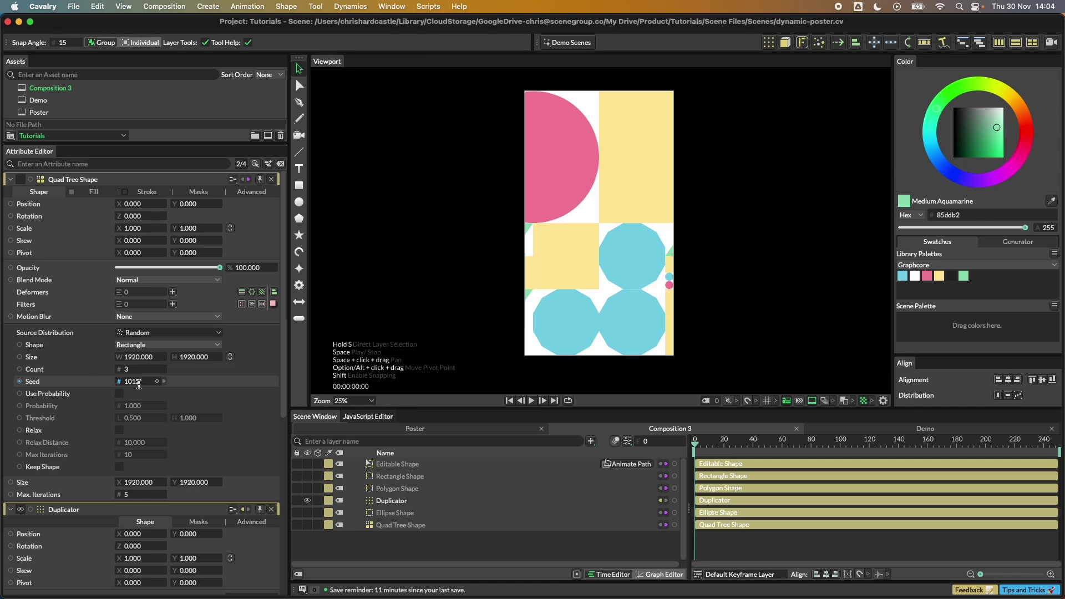
{"action": "key", "text": "Up"}
{"action": "key", "text": "Up"}
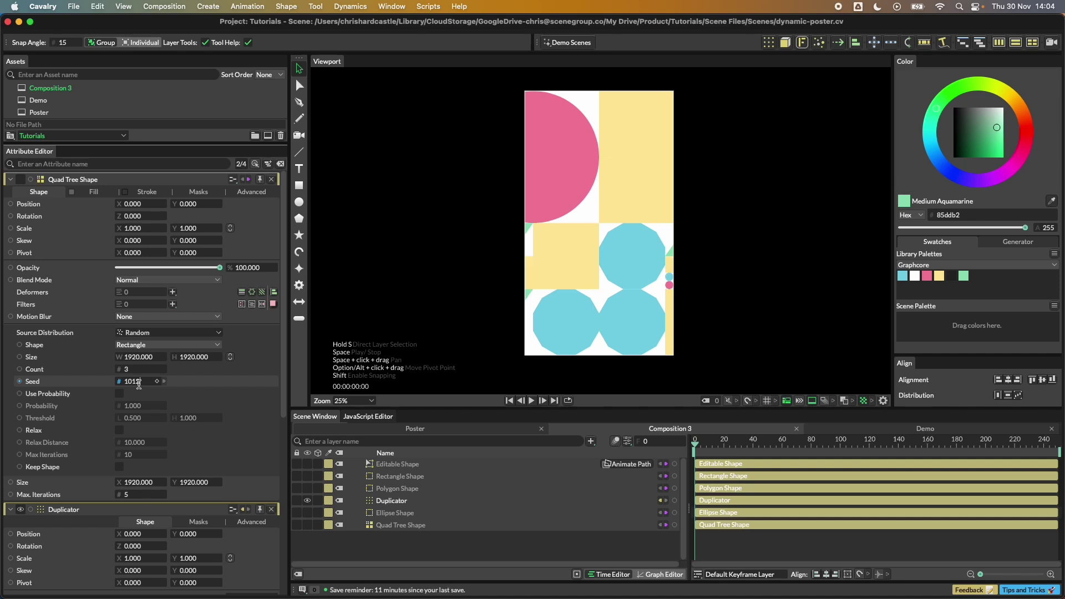
Group the Editable, Rectangle, Polygon and Ellipse Shape layers, rename the group "Shapes" and expand it.
{"action": "left_click", "coordinate": [426, 464]}
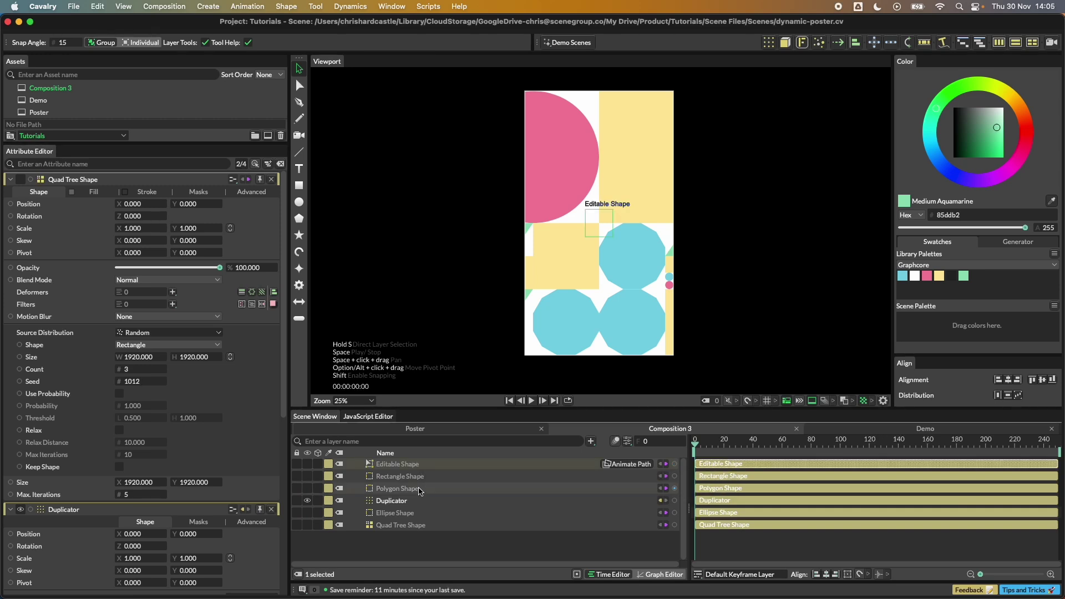
{"action": "left_click", "coordinate": [419, 491], "text": "shift"}
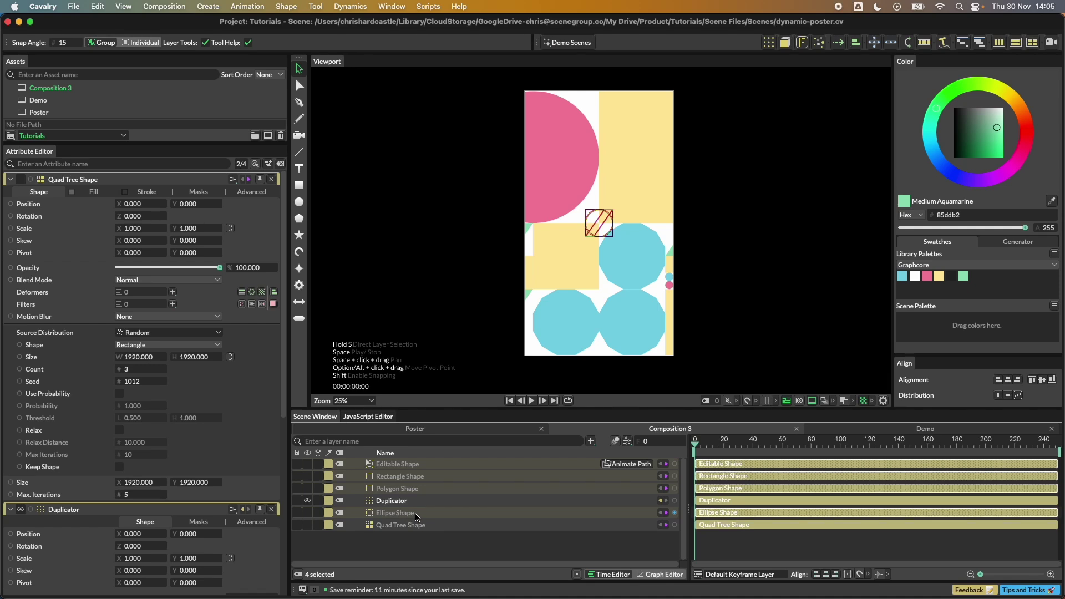
{"action": "key", "text": "super+g"}
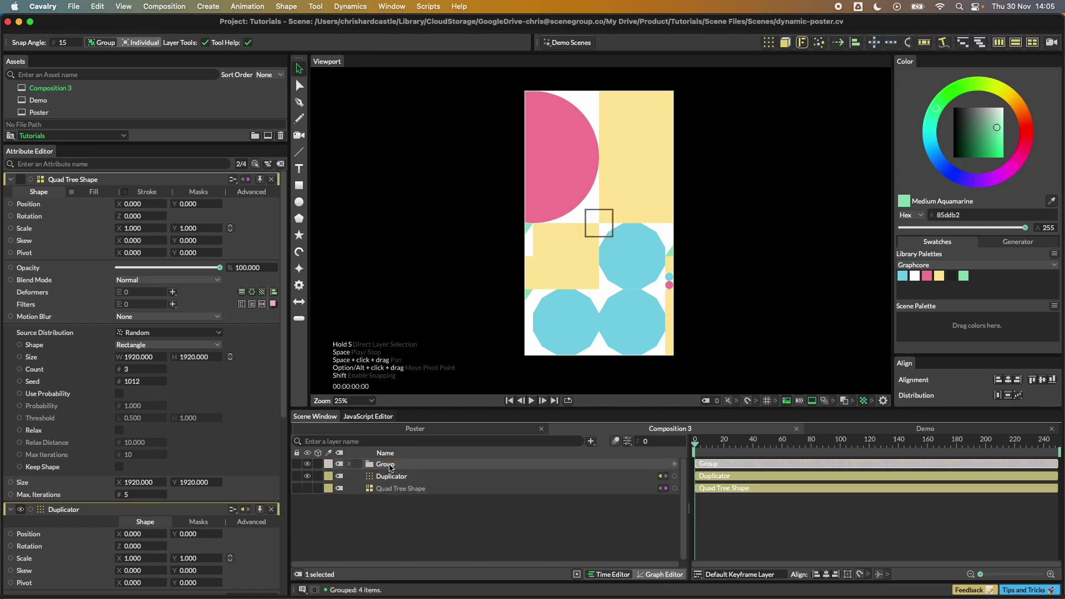
{"action": "double_click", "coordinate": [389, 465]}
{"action": "type", "text": "Shapes"}
{"action": "left_click", "coordinate": [350, 464]}
{"action": "left_click", "coordinate": [436, 555]}
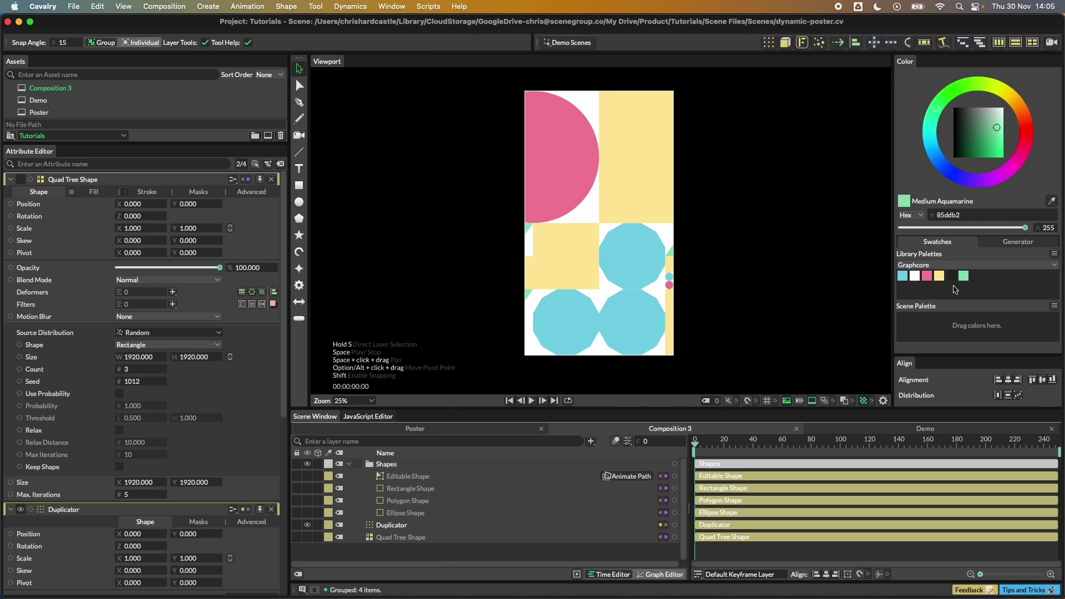
Create a Color Array from the Graphcore library palette.
{"action": "left_click", "coordinate": [1054, 255]}
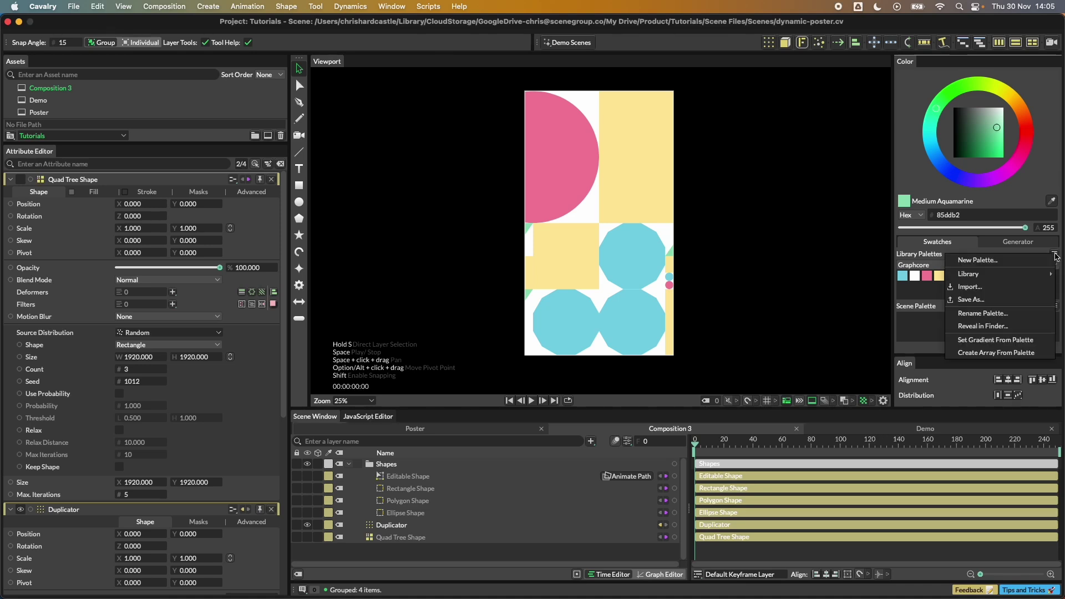
{"action": "left_click", "coordinate": [1000, 354]}
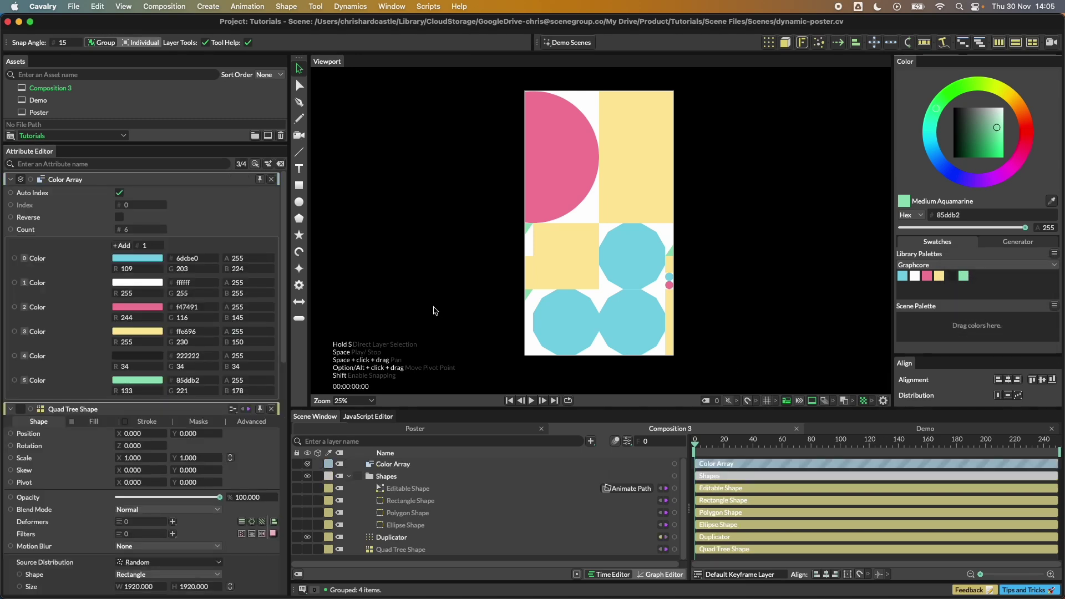
{"action": "left_click_drag", "start_coordinate": [157, 142], "coordinate": [157, 154]}
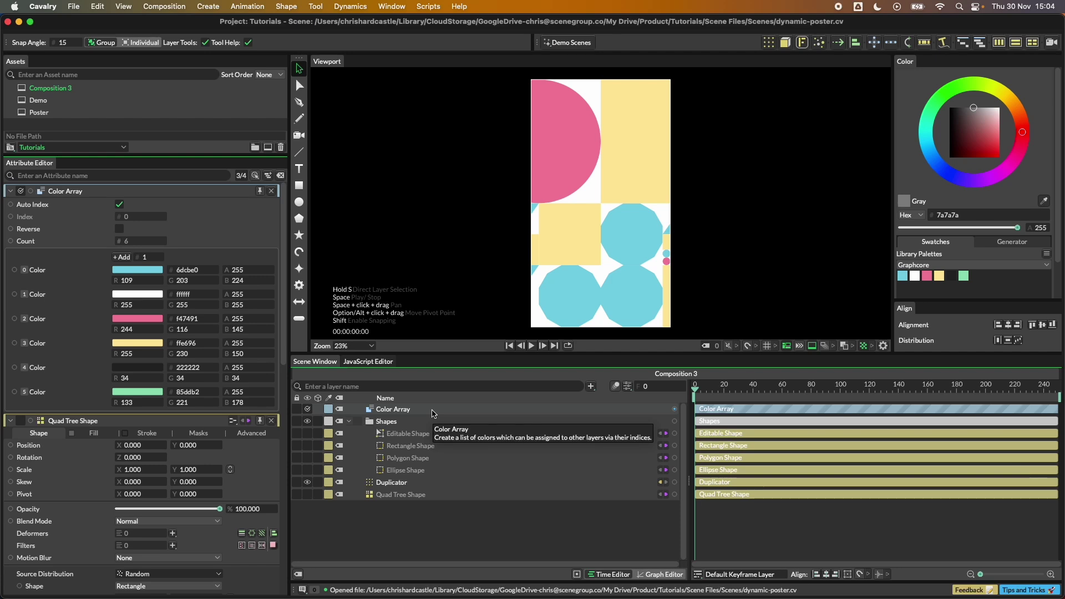
Try to connect the Color Array to the shapes' fill colour with only the Rectangle, Polygon and Ellipse Shapes selected, and undo the connection.
{"action": "left_click", "coordinate": [415, 436]}
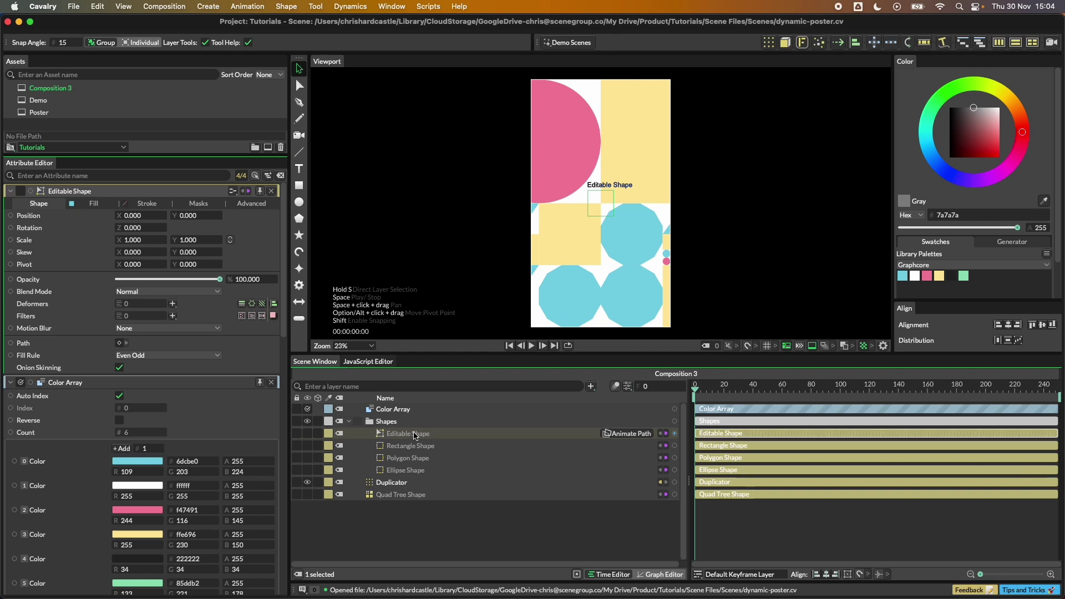
{"action": "left_click", "coordinate": [94, 204]}
{"action": "left_click", "coordinate": [451, 446]}
{"action": "left_click", "coordinate": [451, 473], "text": "shift"}
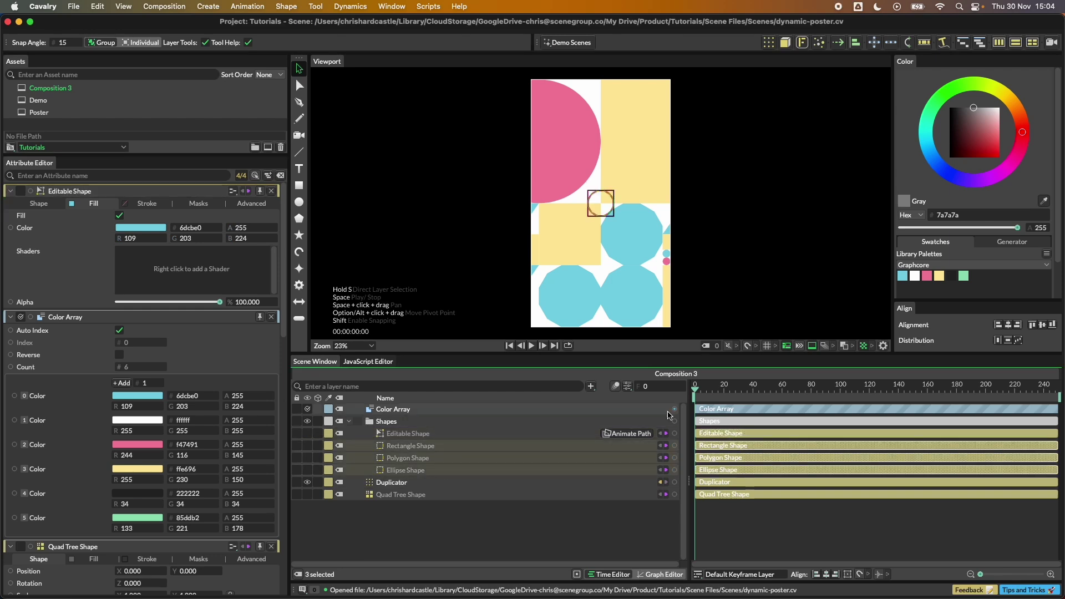
{"action": "left_click_drag", "start_coordinate": [675, 409], "coordinate": [107, 229]}
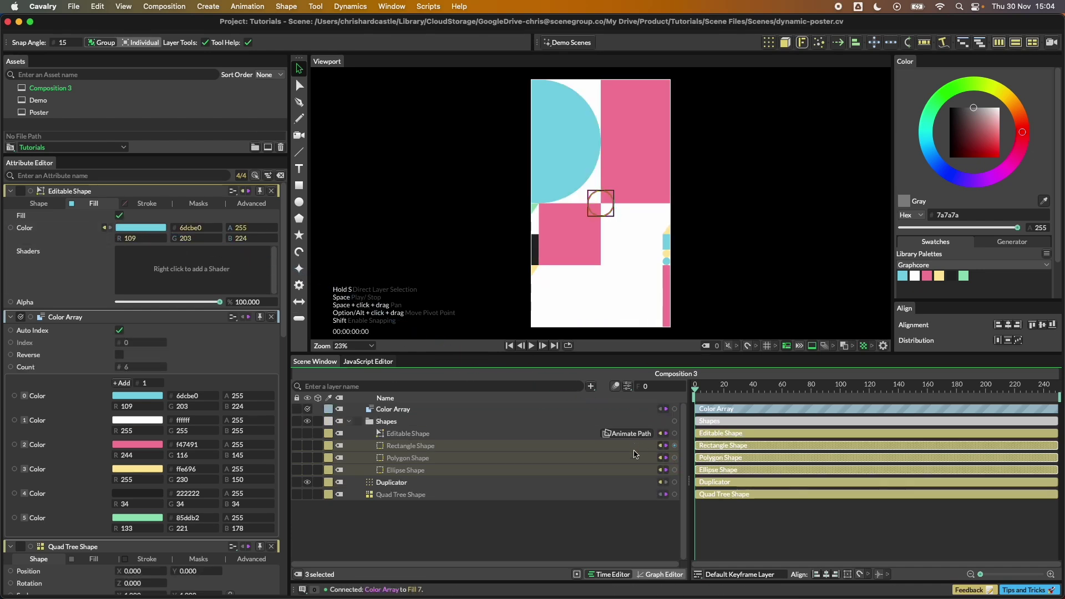
{"action": "key", "text": "super+z"}
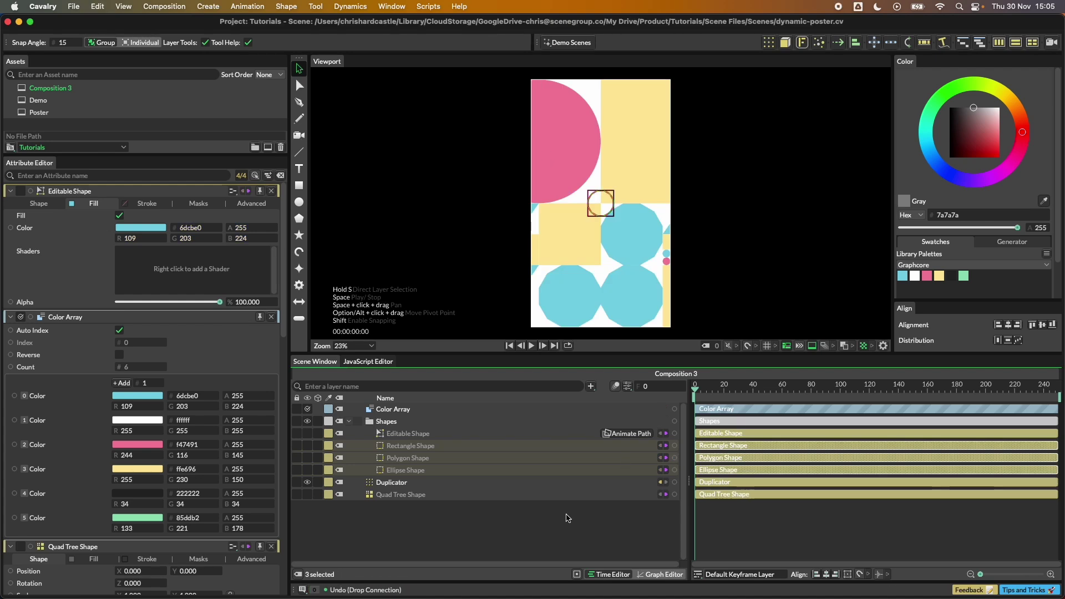
{"action": "left_click", "coordinate": [565, 516]}
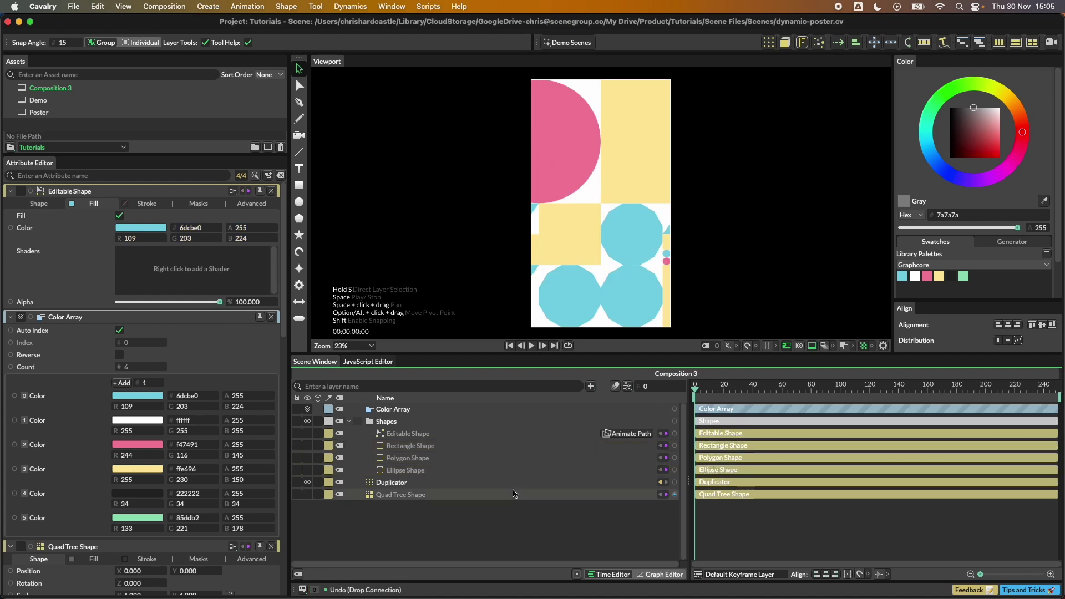
Connect the Color Array to the fill colour of the Editable, Rectangle, Polygon and Ellipse Shapes together.
{"action": "left_click", "coordinate": [470, 436]}
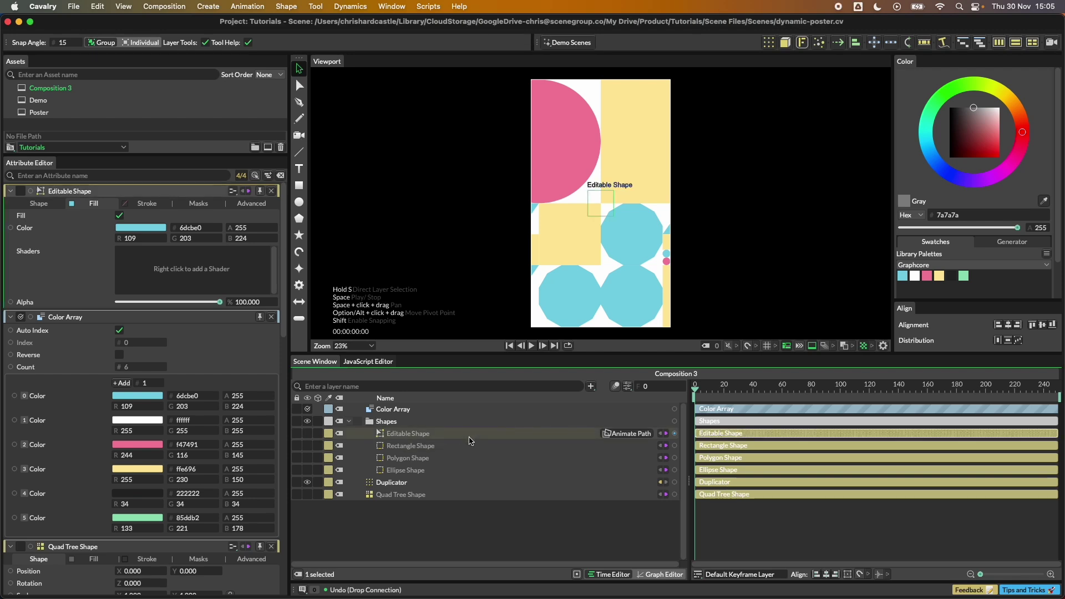
{"action": "left_click", "coordinate": [478, 470], "text": "shift"}
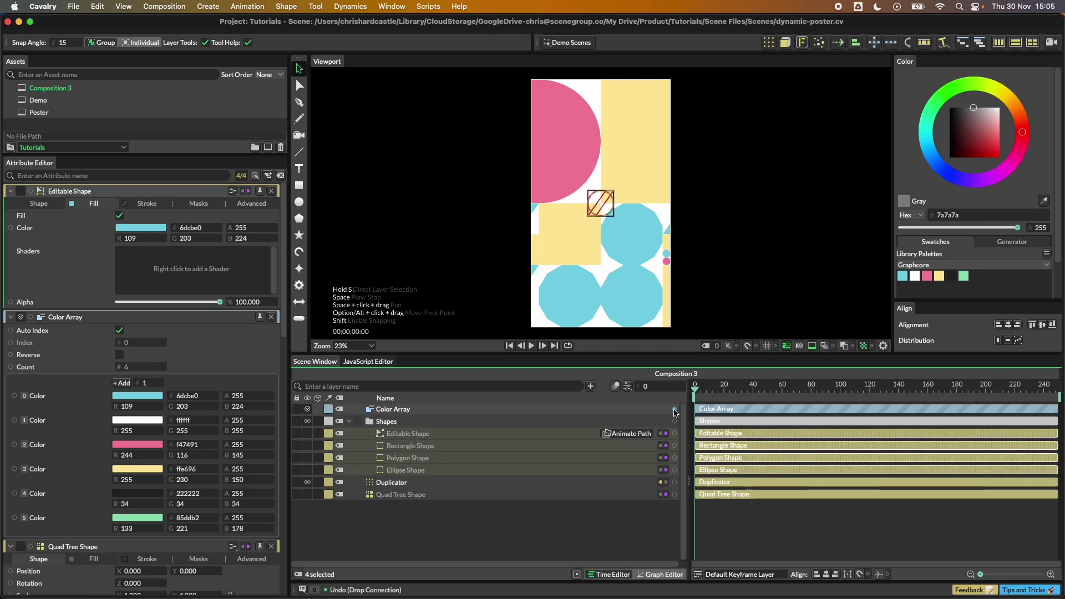
{"action": "left_click_drag", "start_coordinate": [675, 411], "coordinate": [554, 433]}
{"action": "left_click", "coordinate": [587, 441]}
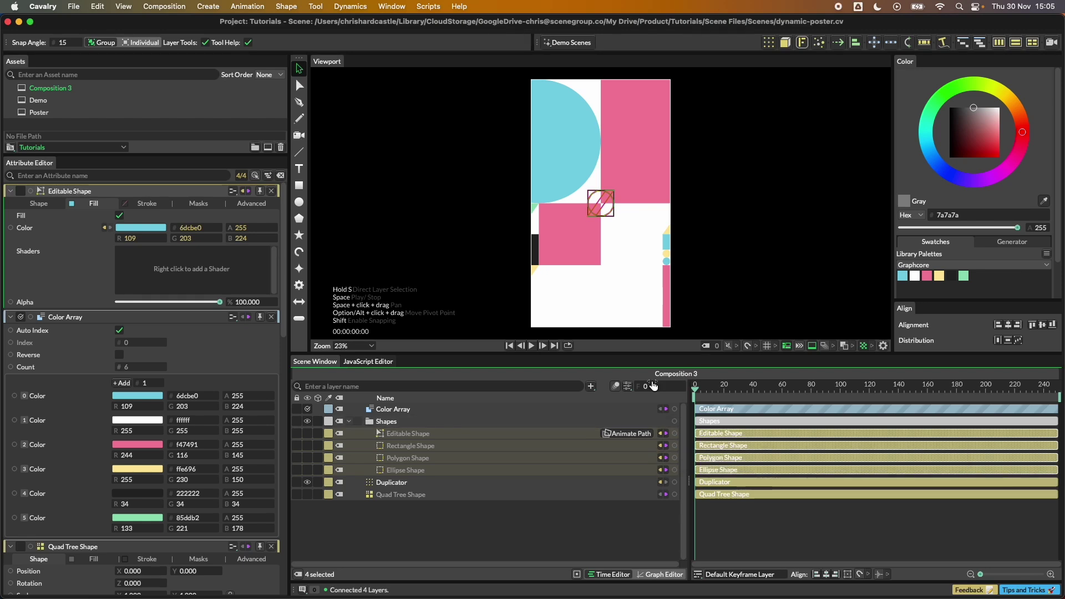
Set the Quad Tree Shape's seed to 1014 and inspect the coloured layout up close.
{"action": "left_click", "coordinate": [419, 496]}
{"action": "scroll", "coordinate": [141, 490], "scroll_direction": "down", "scroll_amount": 10}
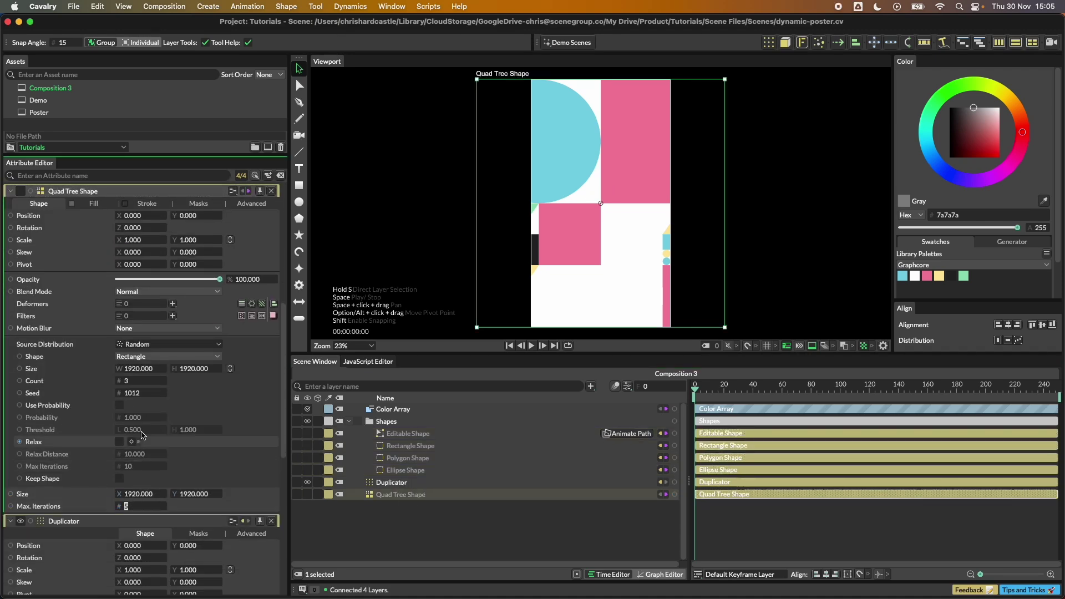
{"action": "double_click", "coordinate": [142, 393]}
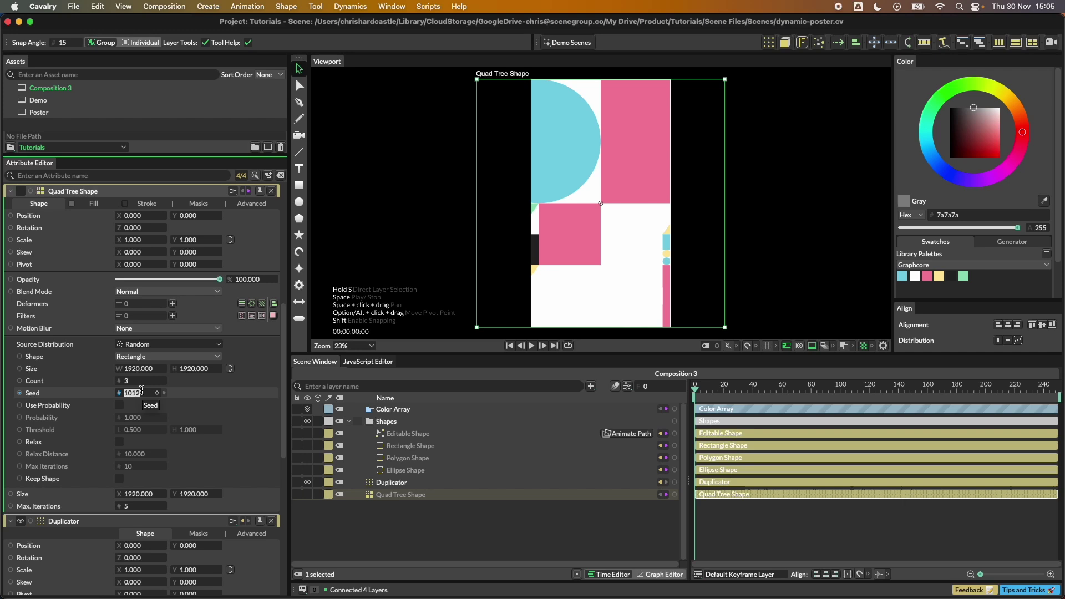
{"action": "key", "text": "Up"}
{"action": "key", "text": "Up"}
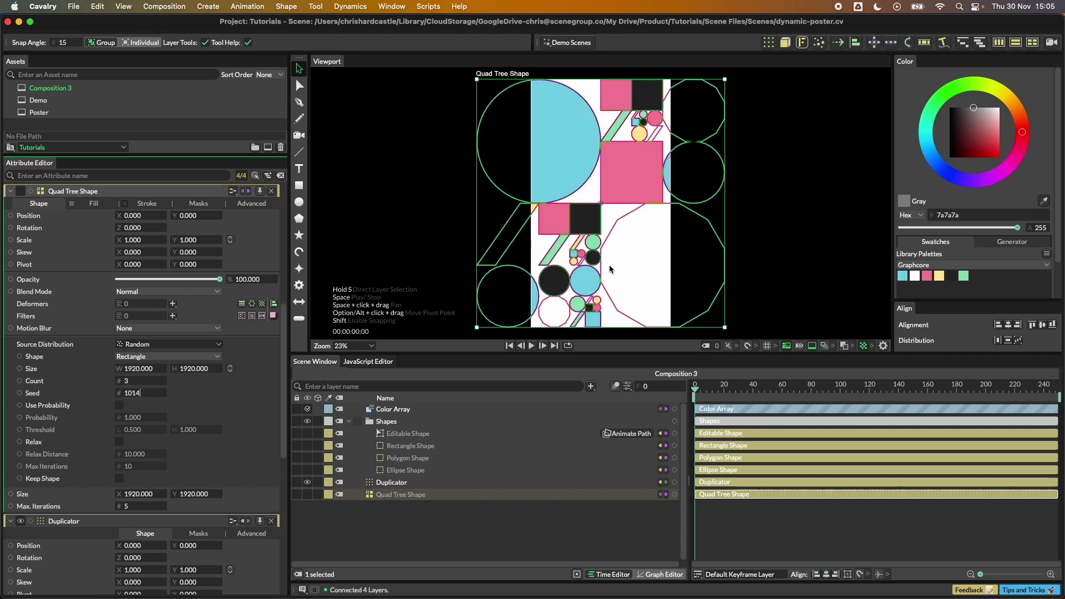
{"action": "scroll", "coordinate": [610, 270], "scroll_direction": "up", "scroll_amount": 5}
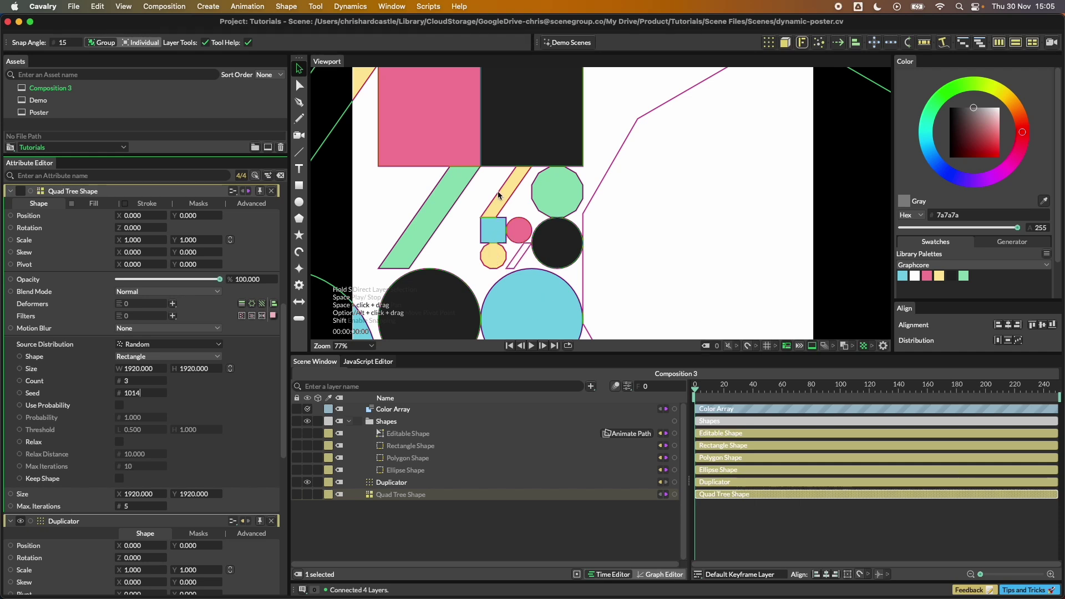
{"action": "scroll", "coordinate": [521, 259], "scroll_direction": "down", "scroll_amount": 5}
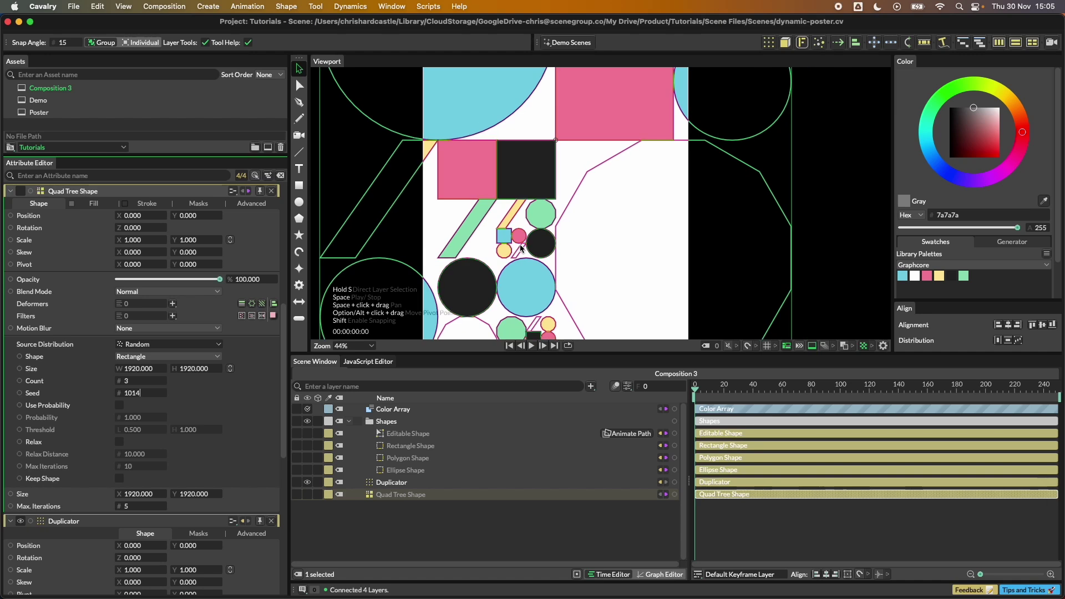
{"action": "scroll", "coordinate": [520, 248], "scroll_direction": "down", "scroll_amount": 1}
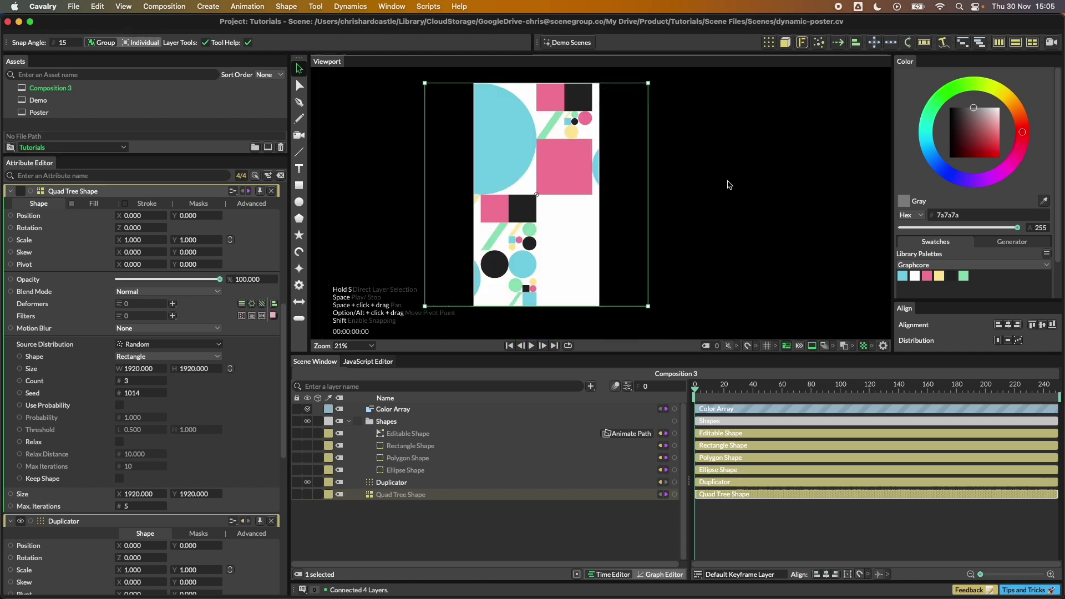
{"action": "left_click", "coordinate": [728, 193]}
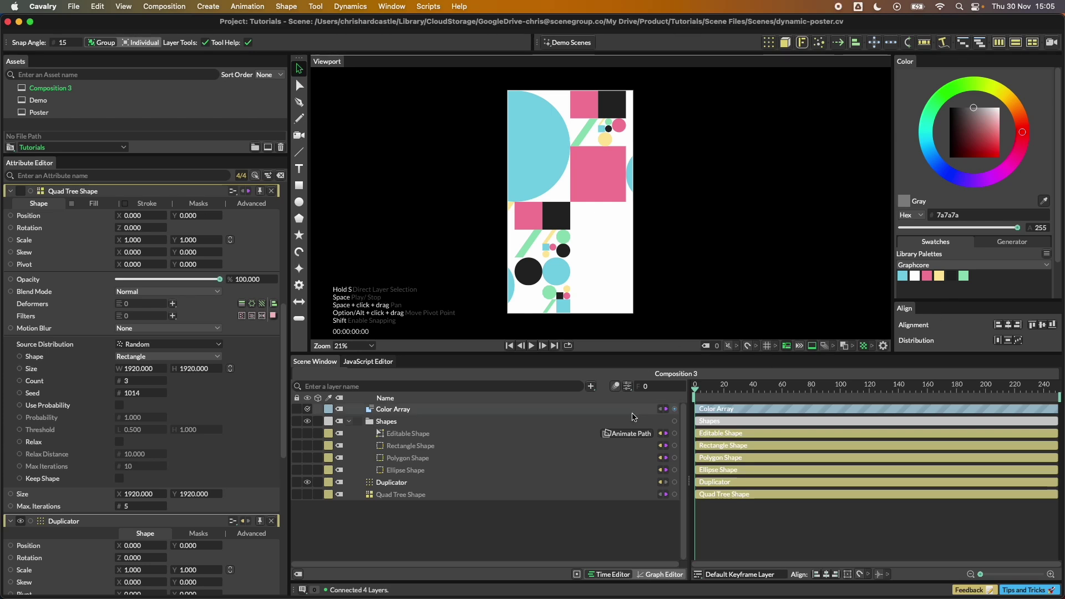
Change the composition's background from white to a light pinkish grey in the composition settings.
{"action": "left_click", "coordinate": [628, 386]}
{"action": "left_click_drag", "start_coordinate": [617, 173], "coordinate": [776, 141]}
{"action": "left_click", "coordinate": [790, 226]}
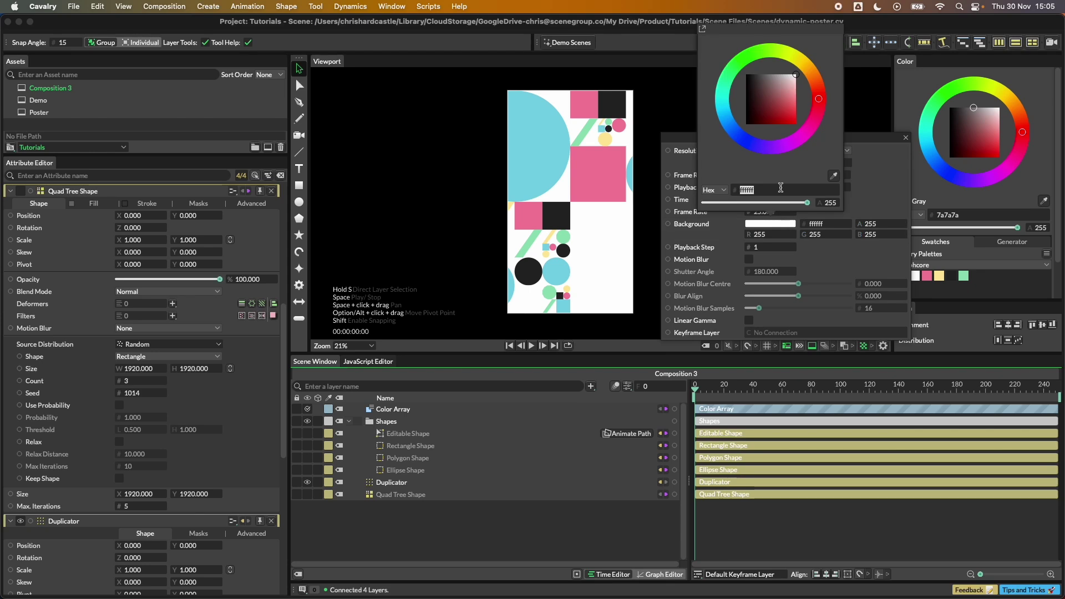
{"action": "left_click_drag", "start_coordinate": [795, 80], "coordinate": [791, 80]}
{"action": "left_click", "coordinate": [463, 92]}
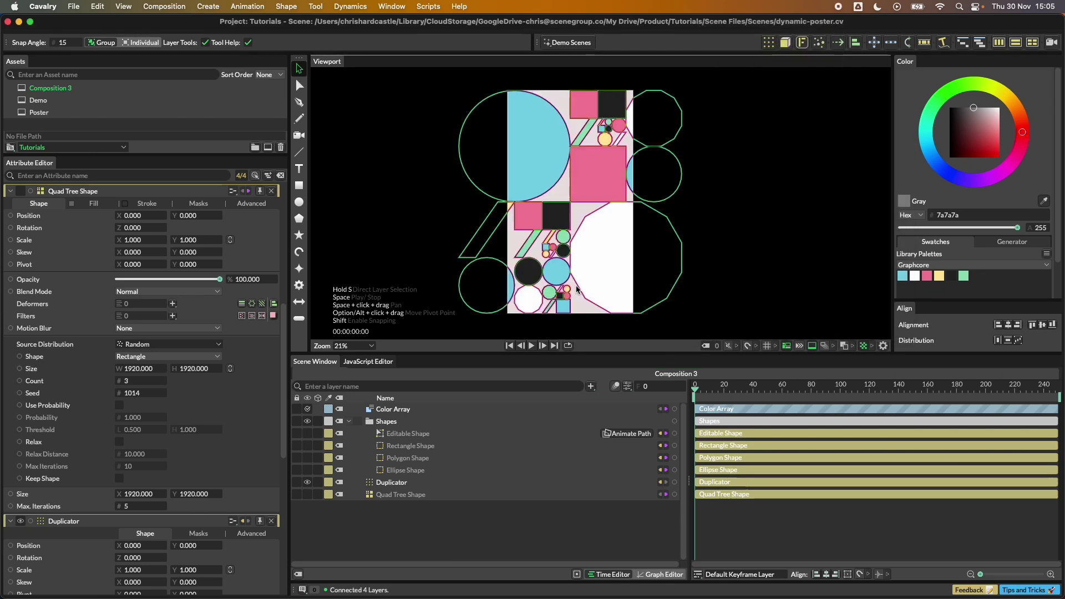
Try Quad Tree Shape seeds from 1011 up to 1015, and step back down to a seed of 1000.
{"action": "scroll", "coordinate": [570, 201], "scroll_direction": "up", "scroll_amount": 3}
{"action": "left_click_drag", "start_coordinate": [591, 351], "coordinate": [591, 409]}
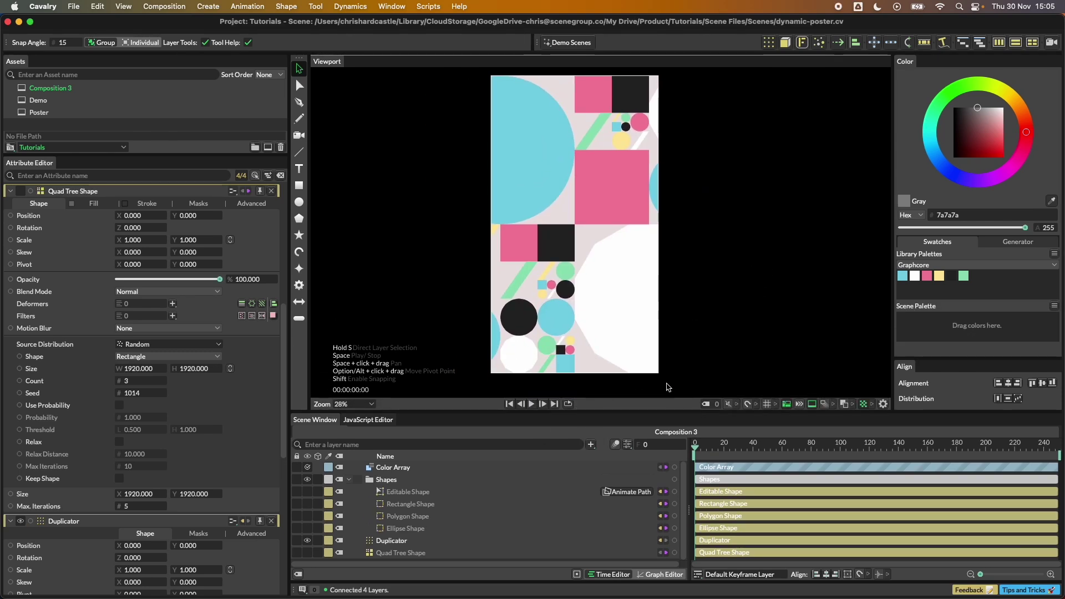
{"action": "left_click", "coordinate": [133, 393]}
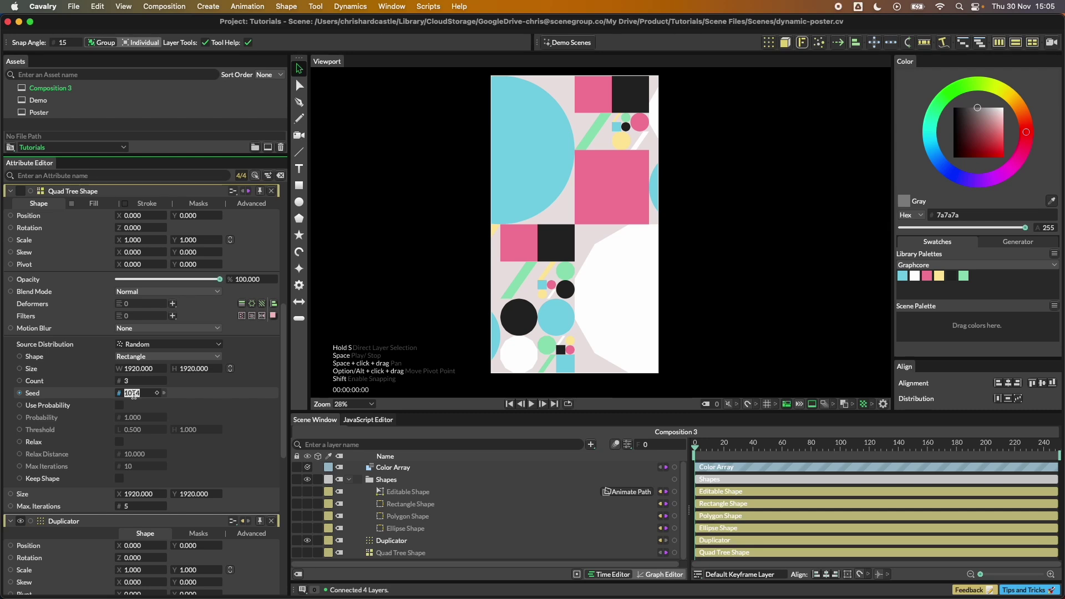
{"action": "type", "text": "1011"}
{"action": "key", "text": "Up"}
{"action": "key", "text": "Up"}
{"action": "key", "text": "Up"}
{"action": "key", "text": "Up"}
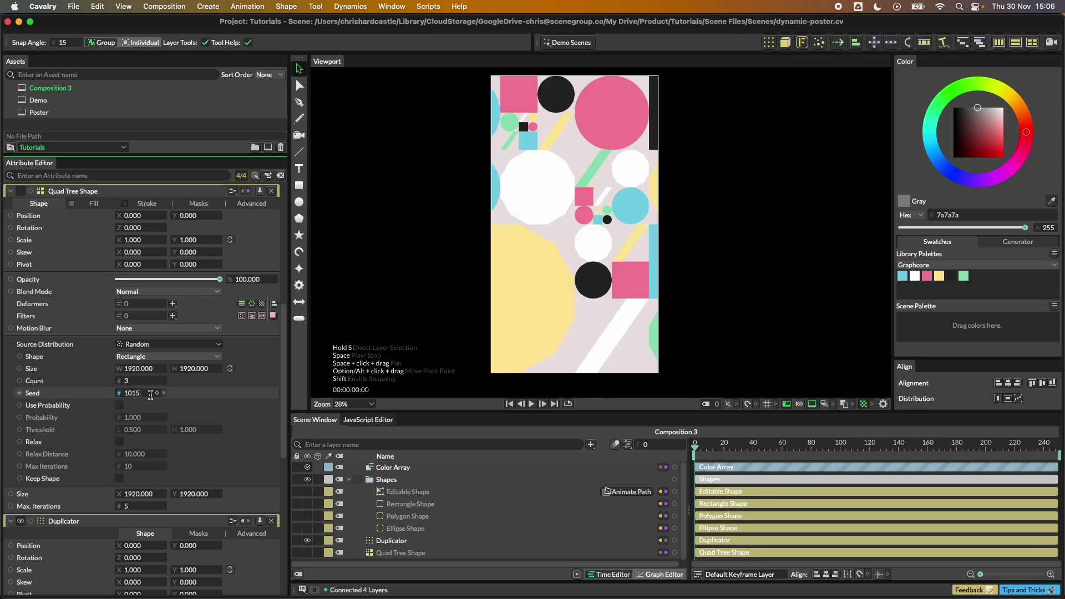
{"action": "key", "text": "Down"}
{"action": "key", "text": "Down"}
{"action": "key", "text": "Down"}
{"action": "key", "text": "Down"}
{"action": "key", "text": "Down"}
{"action": "key", "text": "Down"}
{"action": "key", "text": "Down"}
{"action": "key", "text": "Down"}
{"action": "key", "text": "Down"}
{"action": "key", "text": "Down"}
{"action": "key", "text": "Down"}
{"action": "key", "text": "Down"}
{"action": "key", "text": "Down"}
{"action": "key", "text": "Down"}
{"action": "key", "text": "Down"}
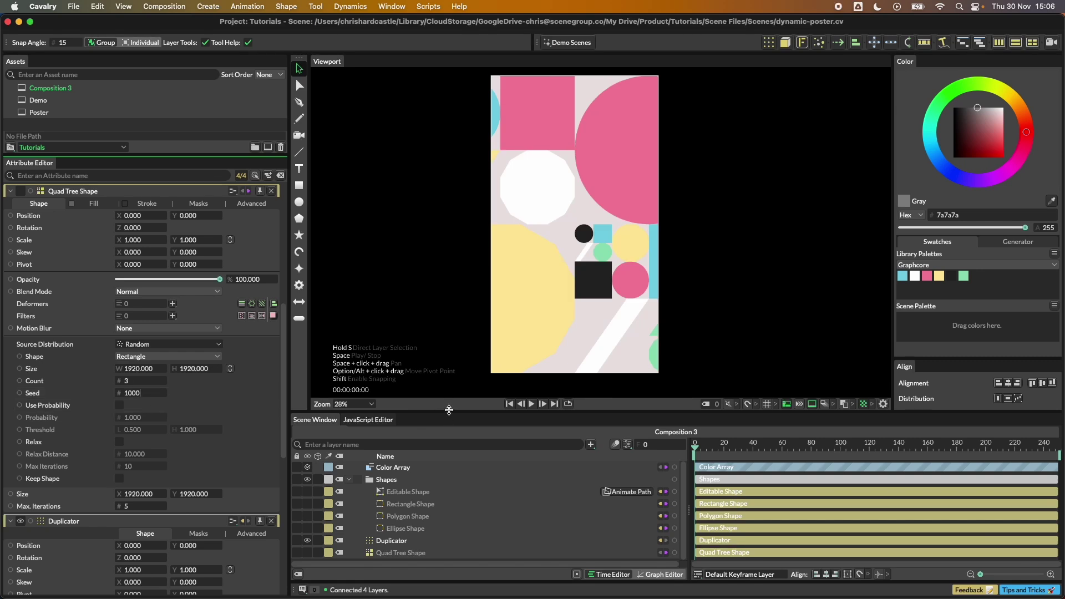
Check the order of the Duplicator's input shapes and turn off its Auto Id option.
{"action": "left_click_drag", "start_coordinate": [448, 413], "coordinate": [450, 378]}
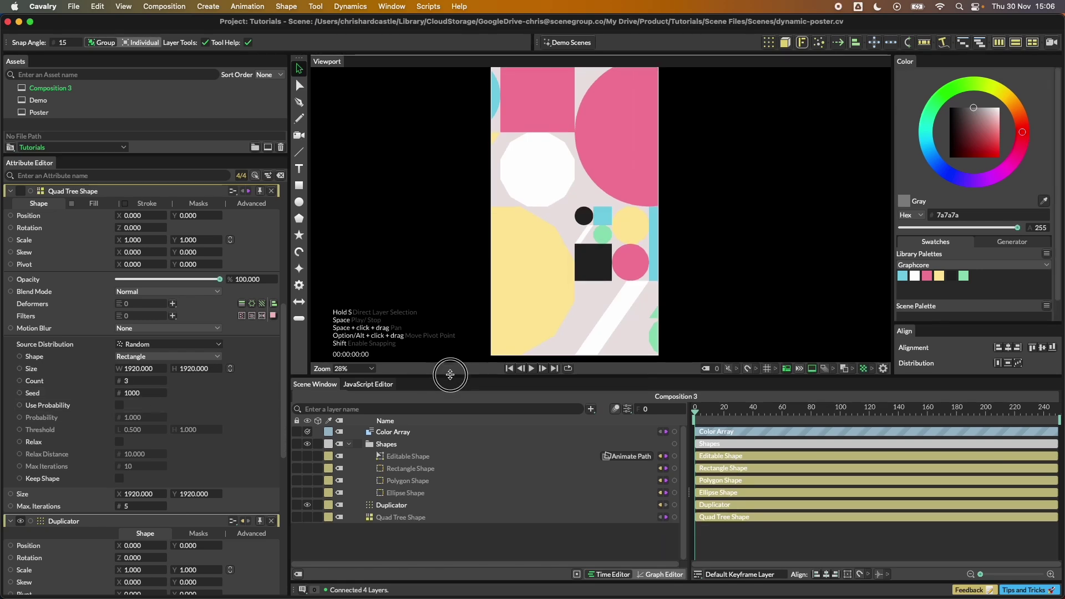
{"action": "left_click", "coordinate": [399, 505]}
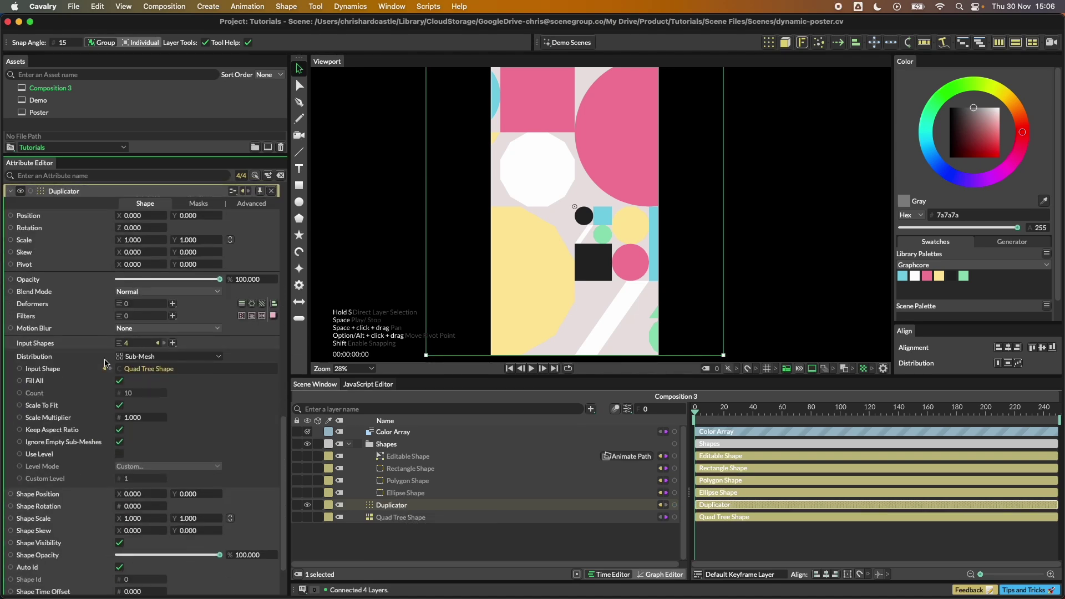
{"action": "scroll", "coordinate": [89, 333], "scroll_direction": "down", "scroll_amount": 3}
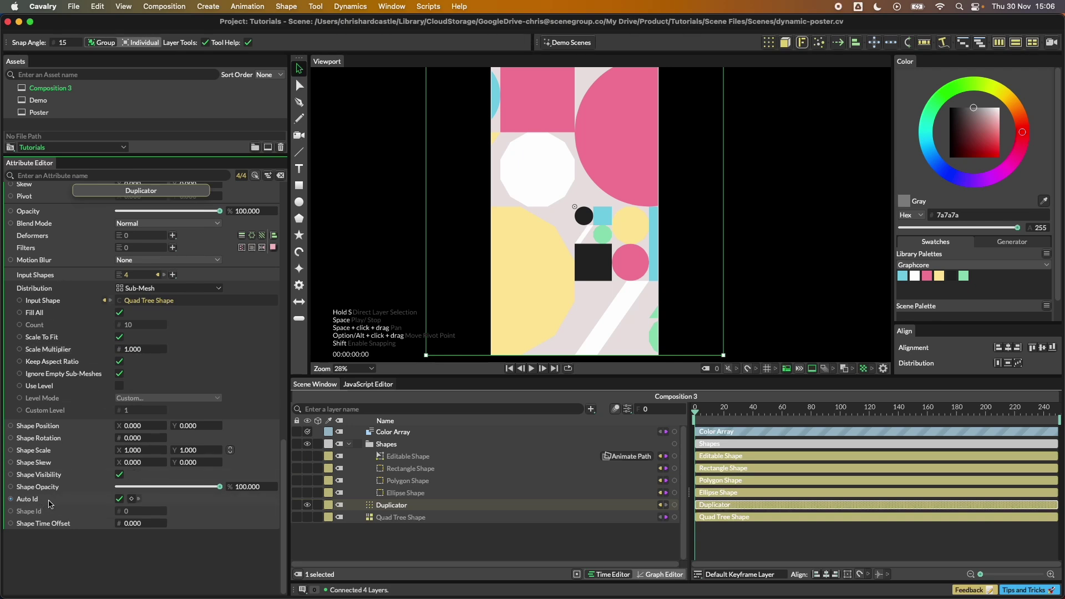
{"action": "left_click", "coordinate": [160, 276]}
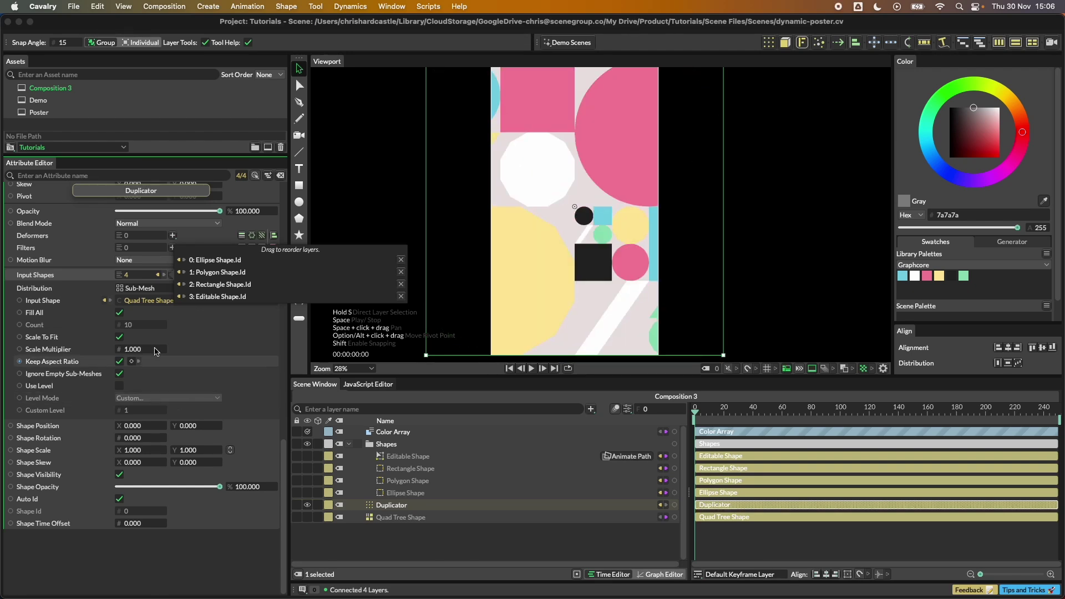
{"action": "left_click", "coordinate": [155, 548]}
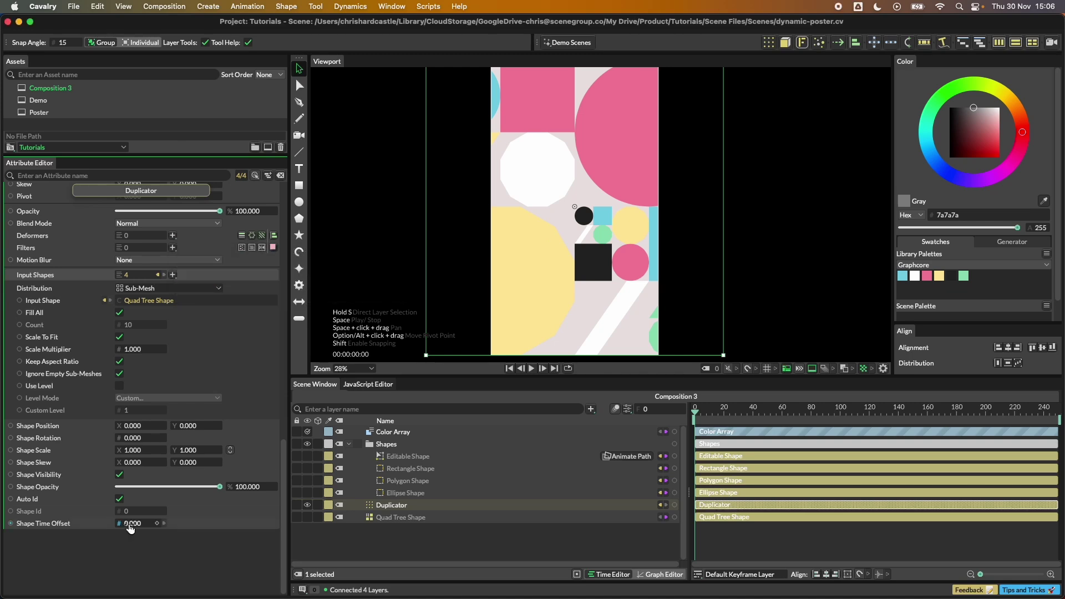
{"action": "left_click", "coordinate": [120, 500]}
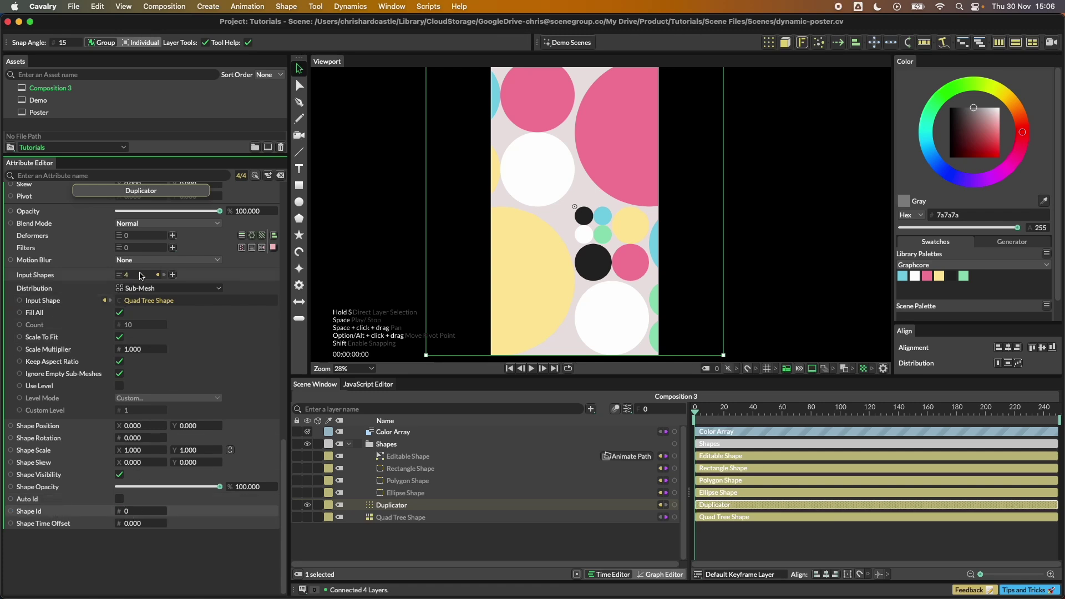
Review the input shapes' index numbers and try a different Shape Id on the Duplicator.
{"action": "mouse_move", "coordinate": [161, 277]}
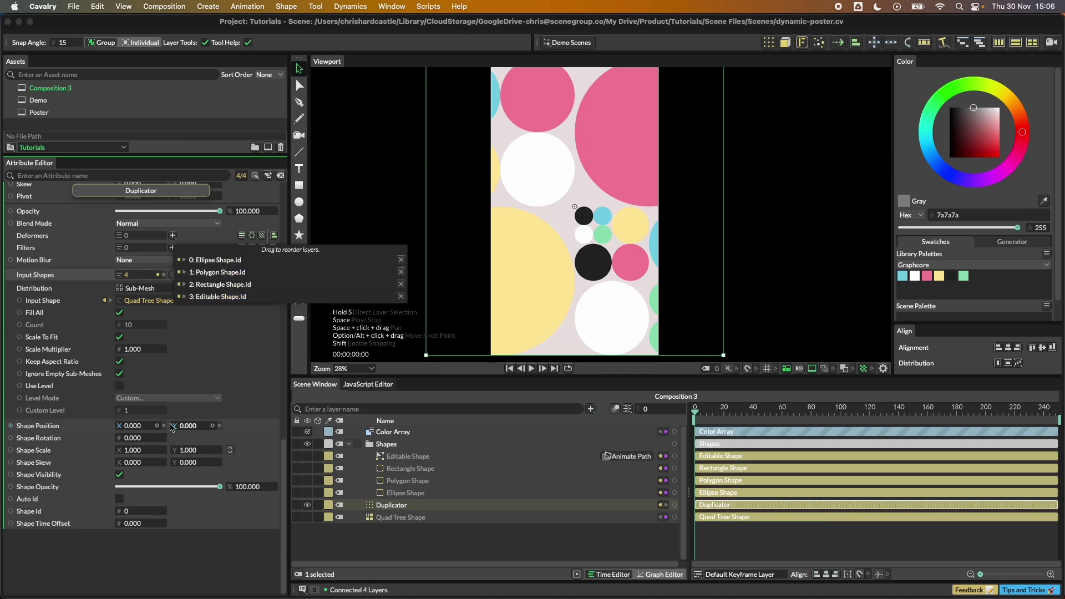
{"action": "left_click", "coordinate": [139, 513]}
{"action": "type", "text": "1"}
{"action": "key", "text": "Return"}
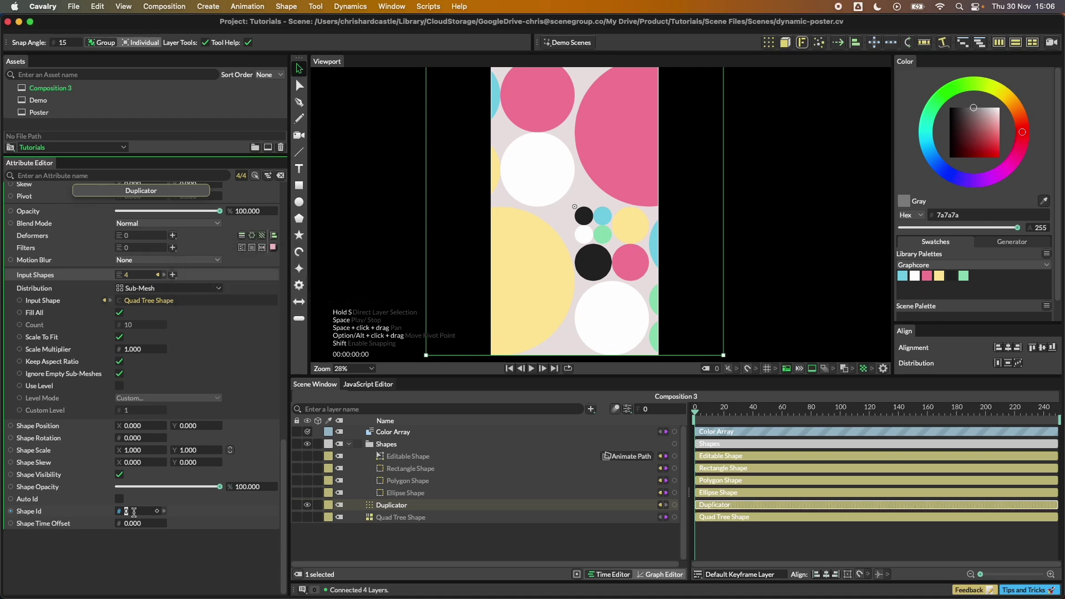
{"action": "left_click_drag", "start_coordinate": [133, 512], "coordinate": [142, 544]}
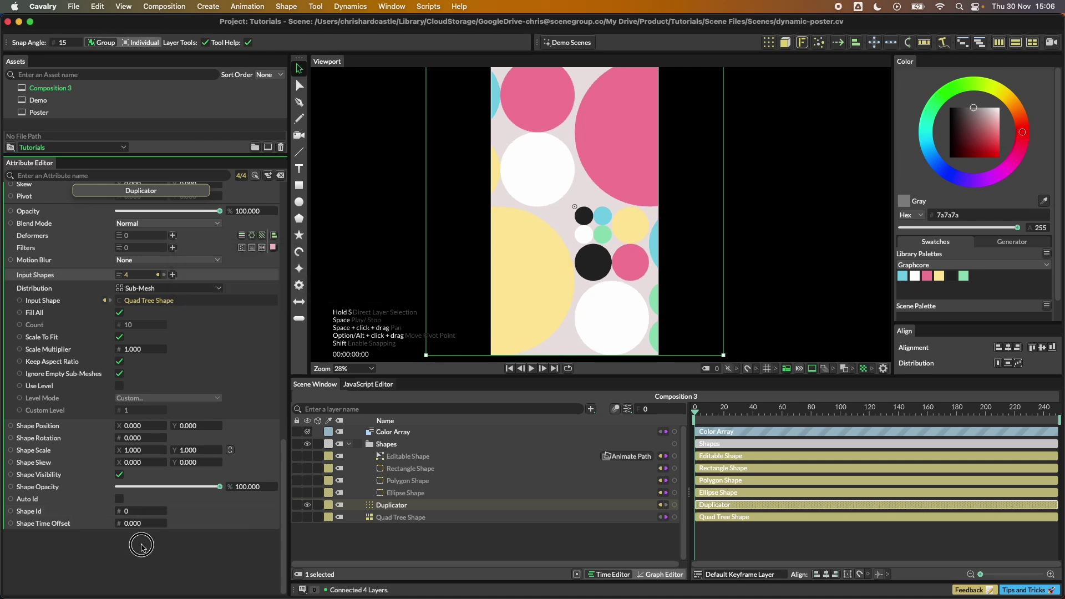
Add a Random behaviour to the Duplicator's Shape Id and open the behaviour's attributes.
{"action": "right_click", "coordinate": [79, 514]}
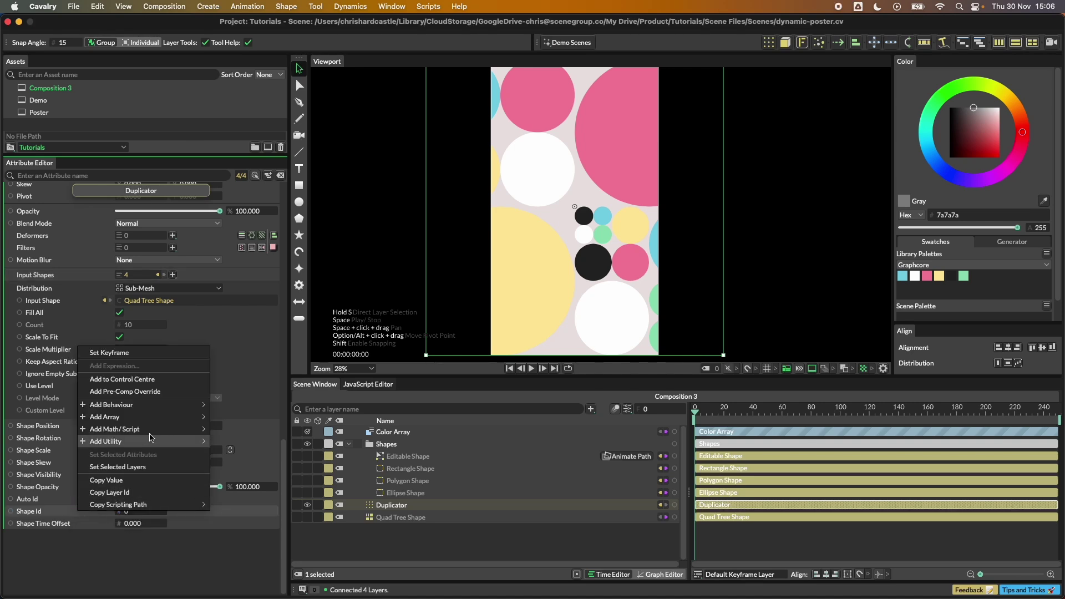
{"action": "mouse_move", "coordinate": [149, 407]}
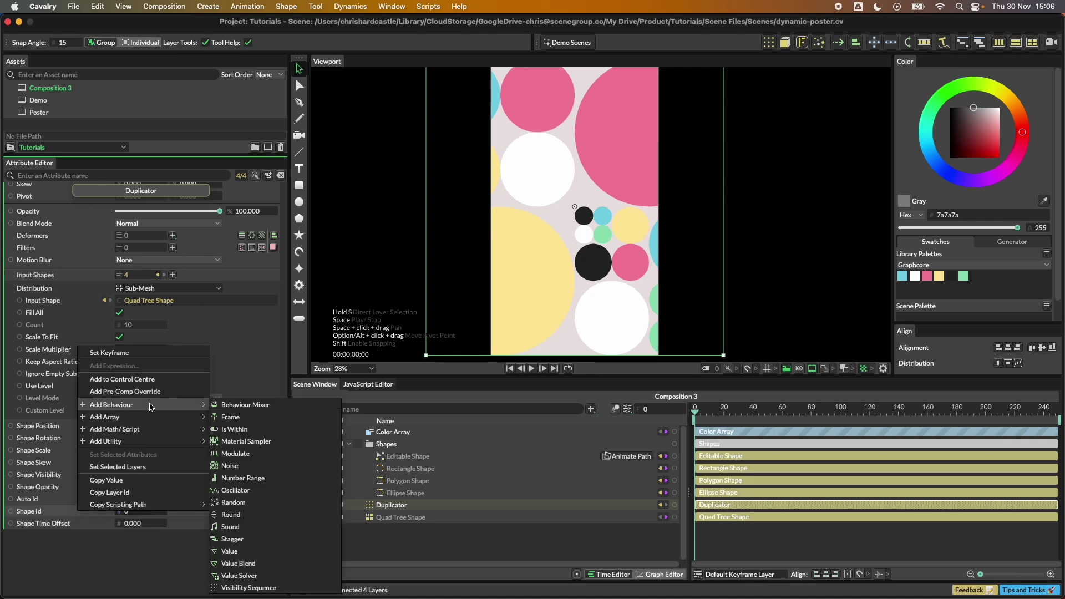
{"action": "left_click", "coordinate": [233, 502]}
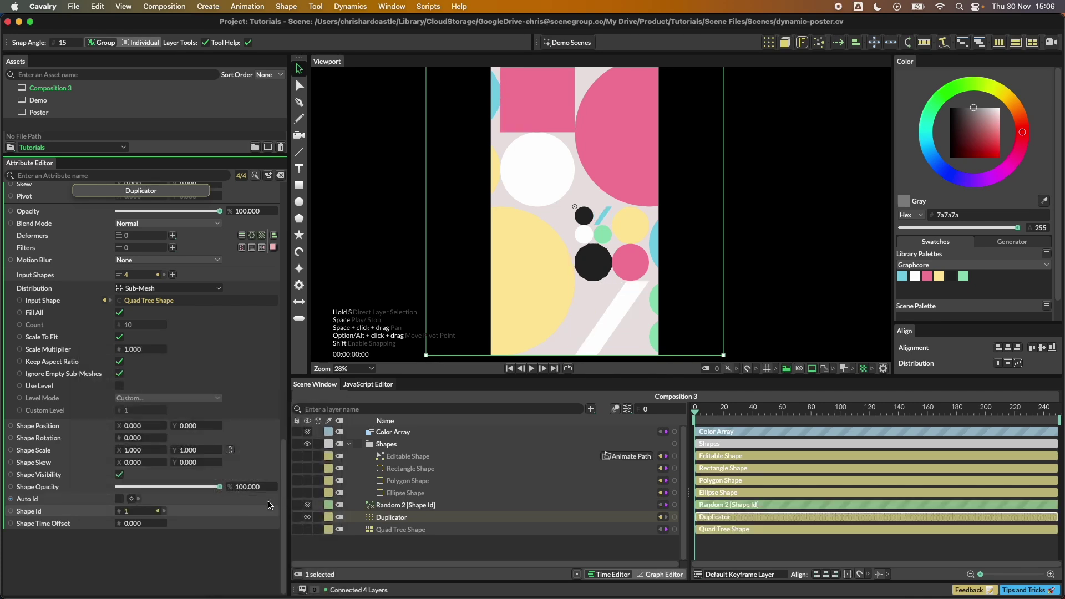
{"action": "left_click", "coordinate": [401, 507]}
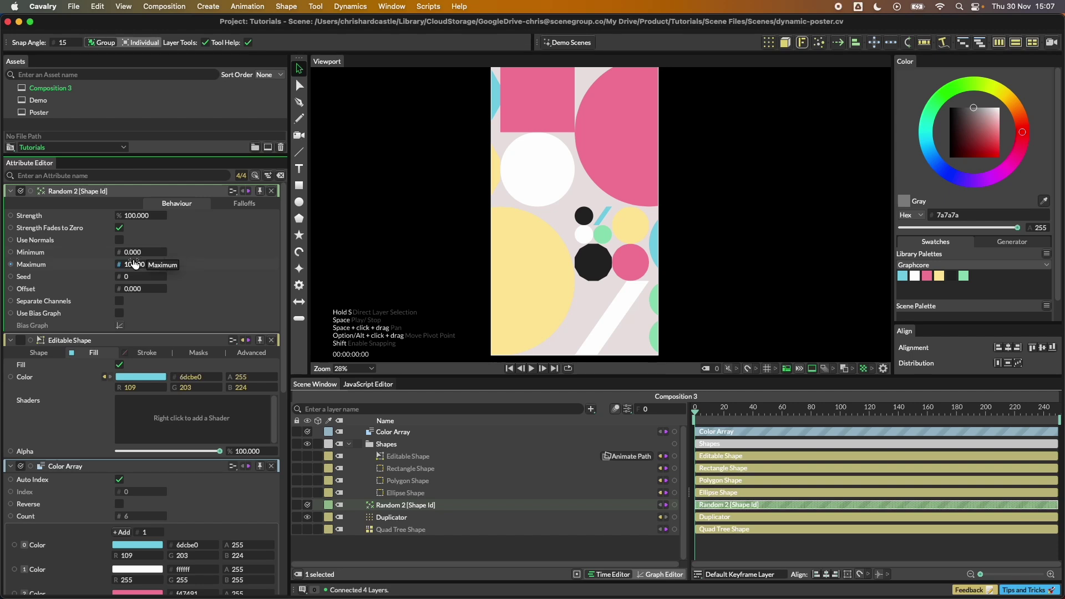
{"action": "scroll", "coordinate": [181, 520], "scroll_direction": "down", "scroll_amount": 10}
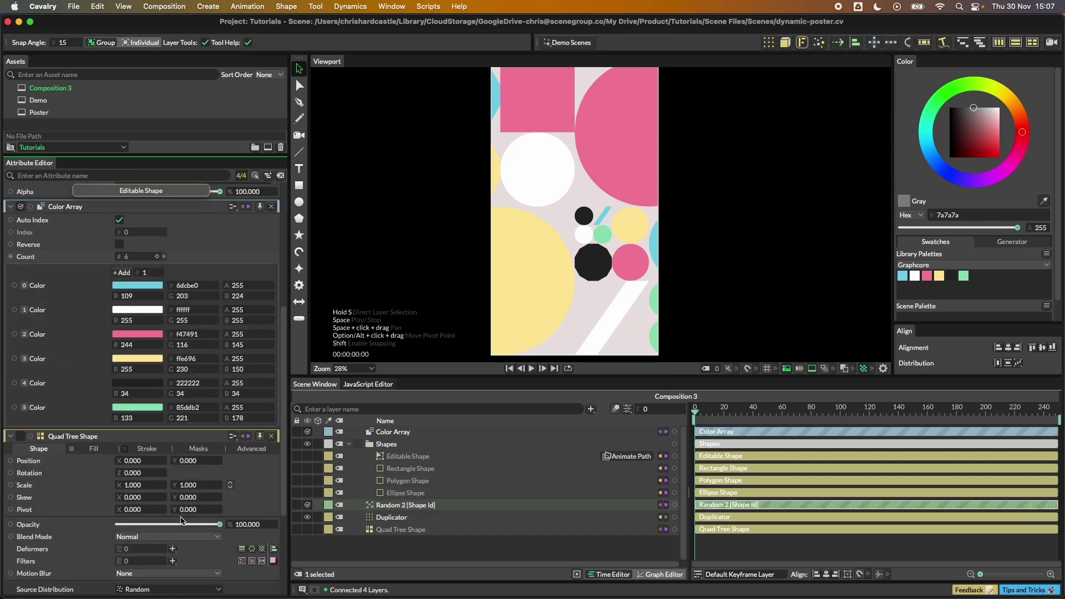
Check the Duplicator's input shape numbering and set the Shape Id Random behaviour's Maximum to 3.
{"action": "scroll", "coordinate": [182, 520], "scroll_direction": "up", "scroll_amount": 10}
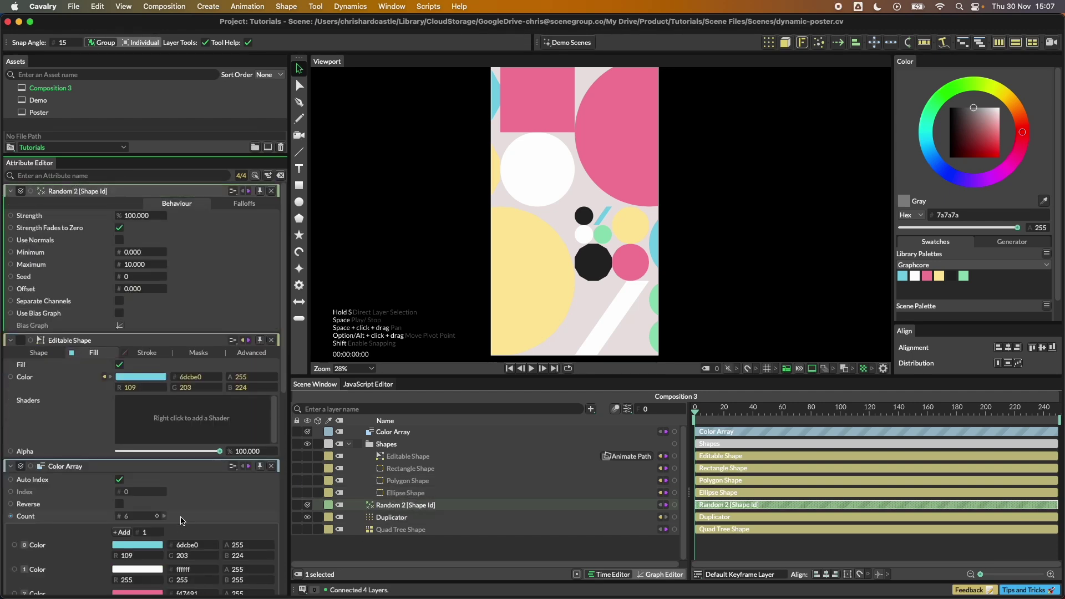
{"action": "left_click", "coordinate": [398, 517]}
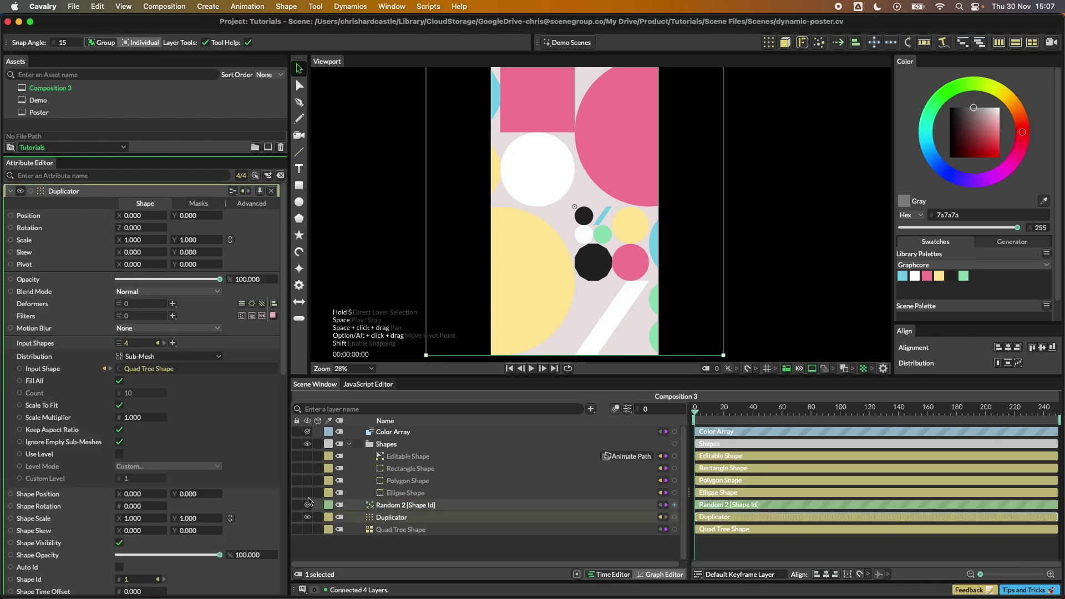
{"action": "left_click", "coordinate": [159, 344]}
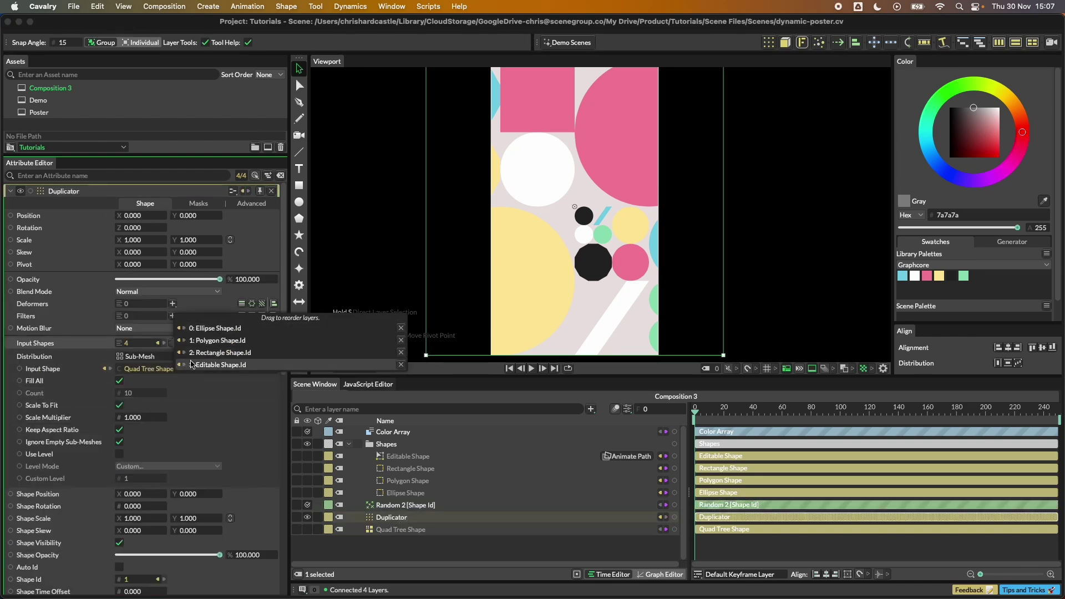
{"action": "left_click", "coordinate": [406, 505]}
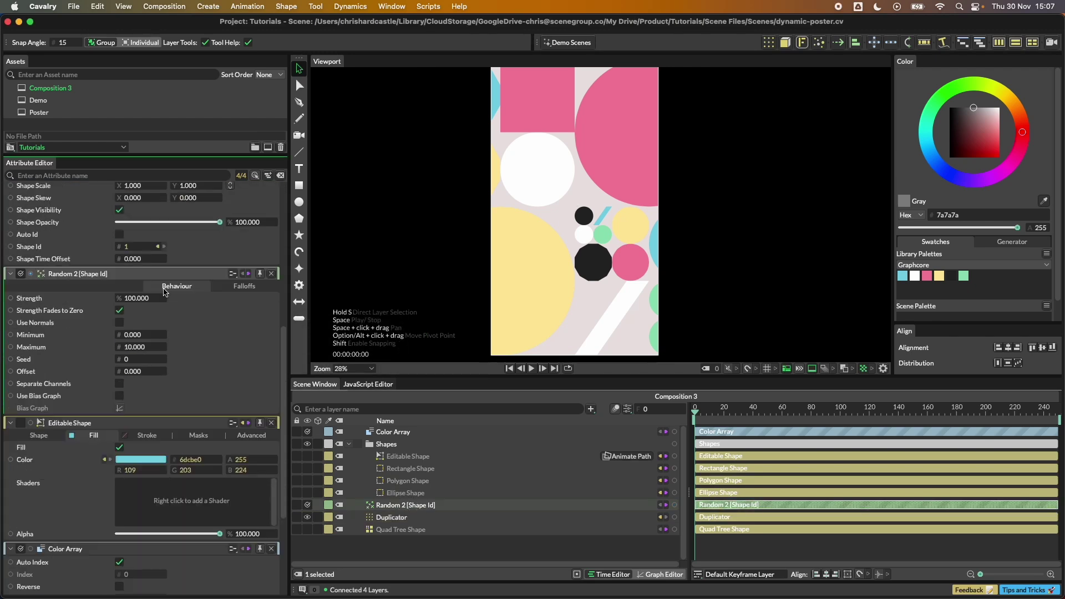
{"action": "left_click", "coordinate": [138, 265]}
{"action": "type", "text": "3"}
{"action": "key", "text": "Return"}
Try Seed values from 1 up to 9 on the Shape Id Random behaviour and step back down to 0.
{"action": "left_click", "coordinate": [132, 277]}
{"action": "type", "text": "1"}
{"action": "key", "text": "Return"}
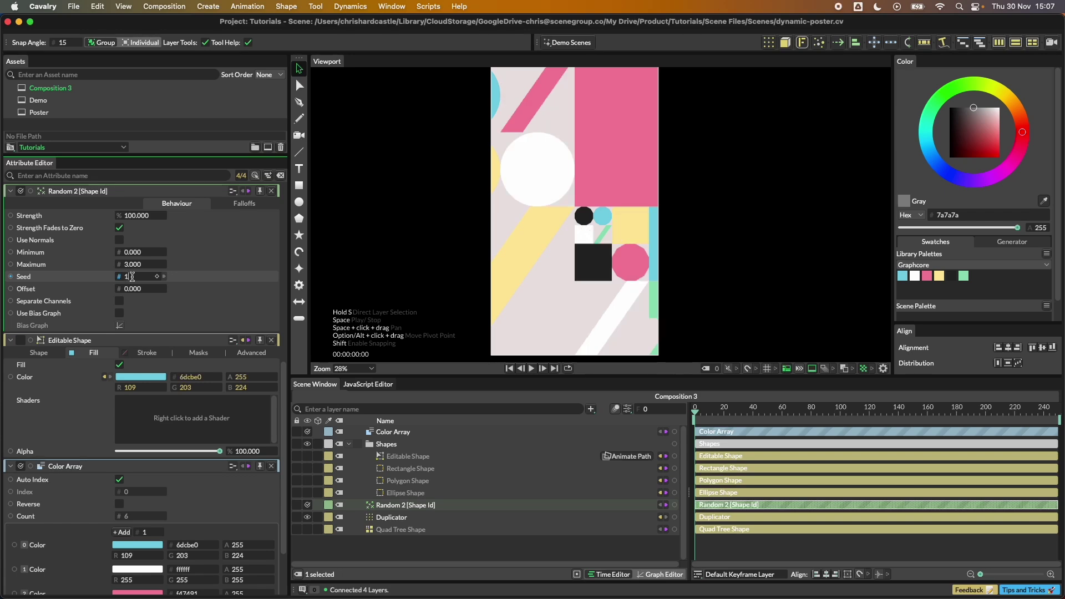
{"action": "key", "text": "Up"}
{"action": "key", "text": "Up"}
{"action": "key", "text": "Up"}
{"action": "key", "text": "Up"}
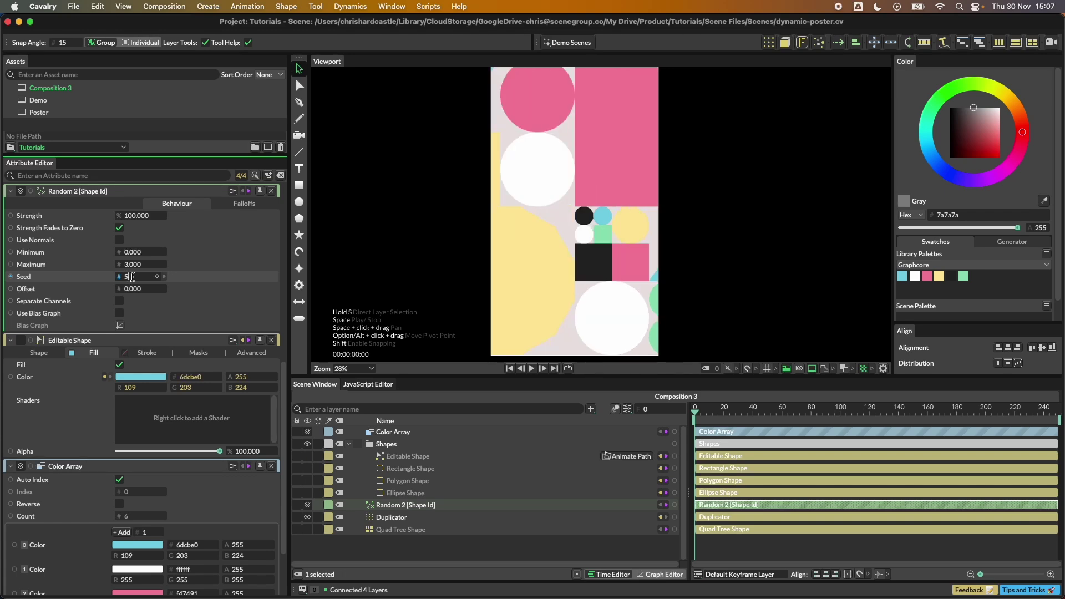
{"action": "key", "text": "Up"}
{"action": "key", "text": "Up"}
{"action": "key", "text": "Up"}
{"action": "key", "text": "Up"}
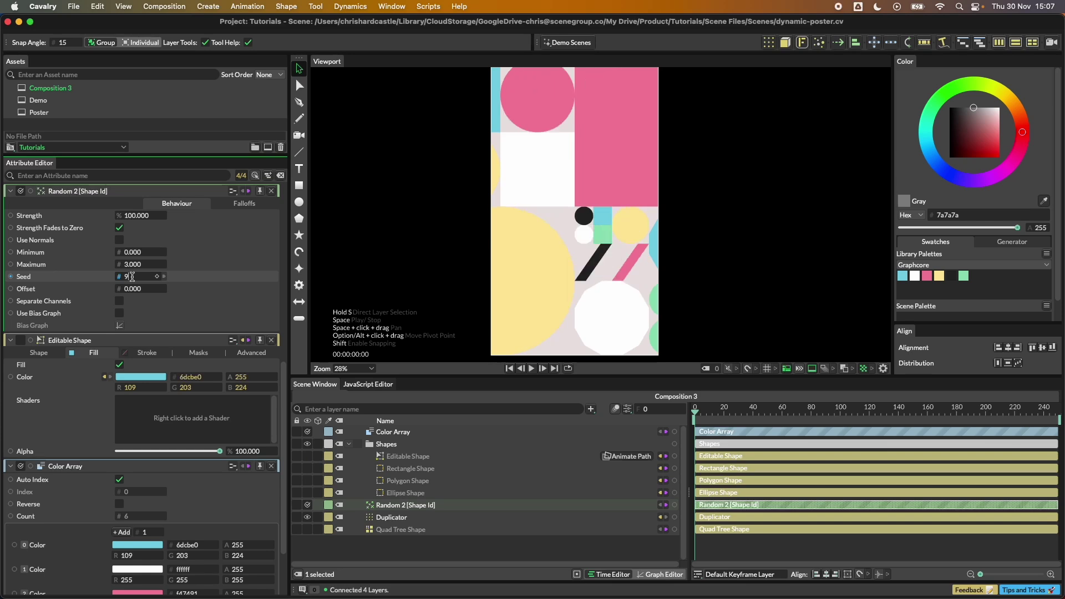
{"action": "key", "text": "Down"}
{"action": "key", "text": "Down"}
{"action": "key", "text": "Down"}
{"action": "key", "text": "Down"}
{"action": "key", "text": "Down"}
{"action": "key", "text": "Down"}
{"action": "key", "text": "Down"}
{"action": "key", "text": "Down"}
{"action": "key", "text": "Down"}
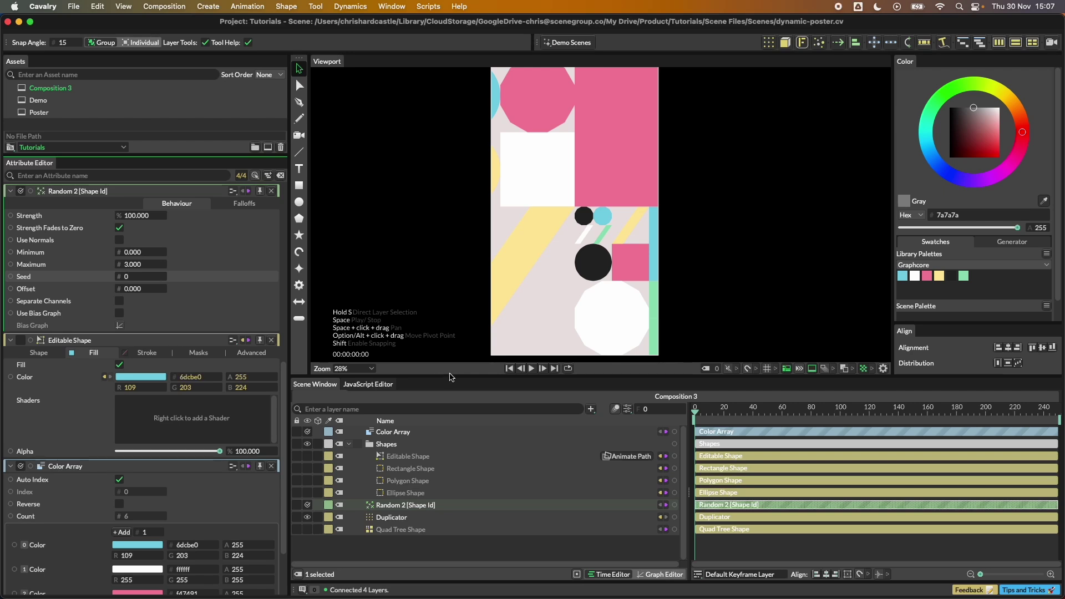
Open the Render Manager beside the poster and reset its Dynamic Index Offset to 0.
{"action": "left_click", "coordinate": [388, 248]}
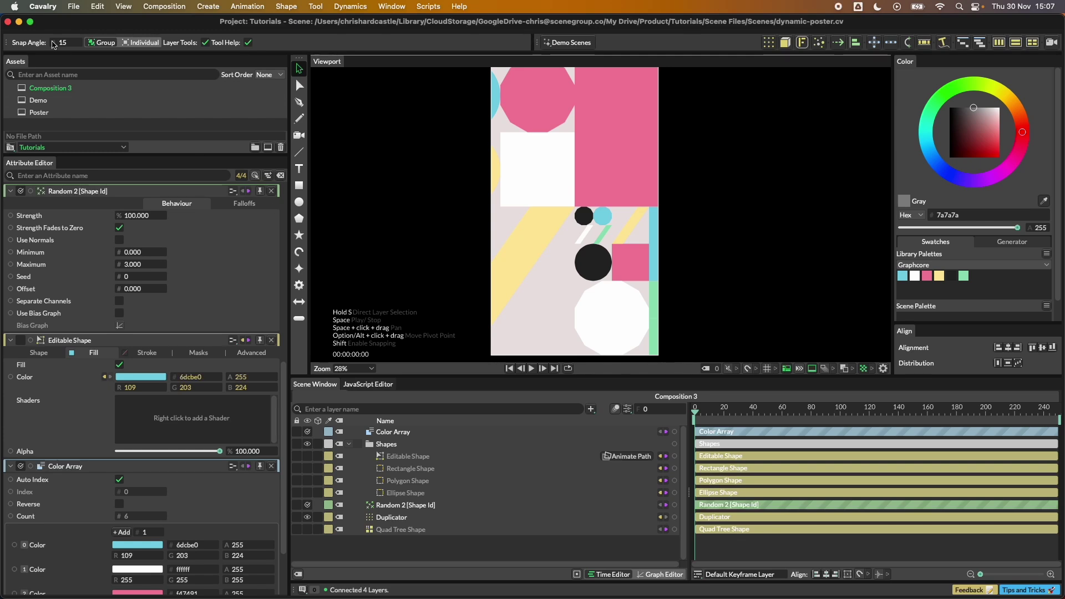
{"action": "left_click", "coordinate": [72, 6]}
{"action": "left_click", "coordinate": [93, 255]}
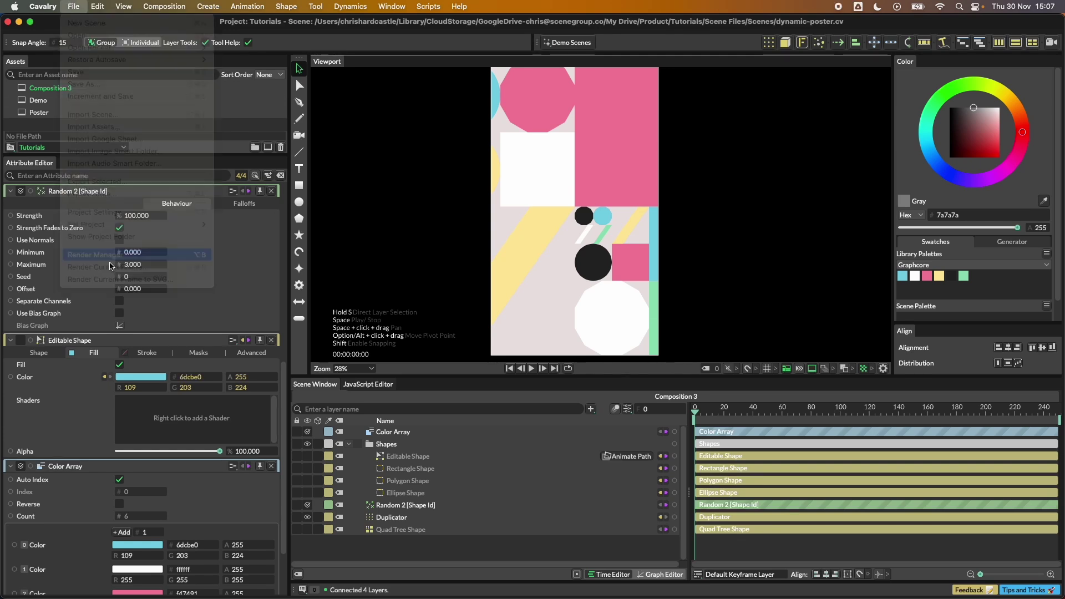
{"action": "left_click_drag", "start_coordinate": [490, 181], "coordinate": [860, 156]}
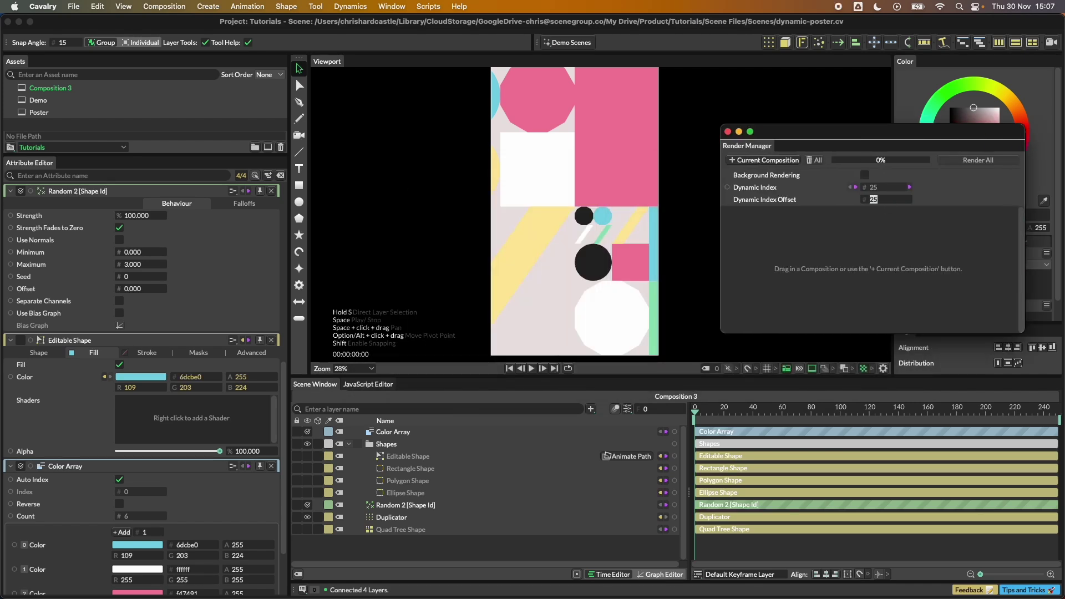
{"action": "key", "text": "Return"}
{"action": "left_click_drag", "start_coordinate": [801, 128], "coordinate": [790, 127]}
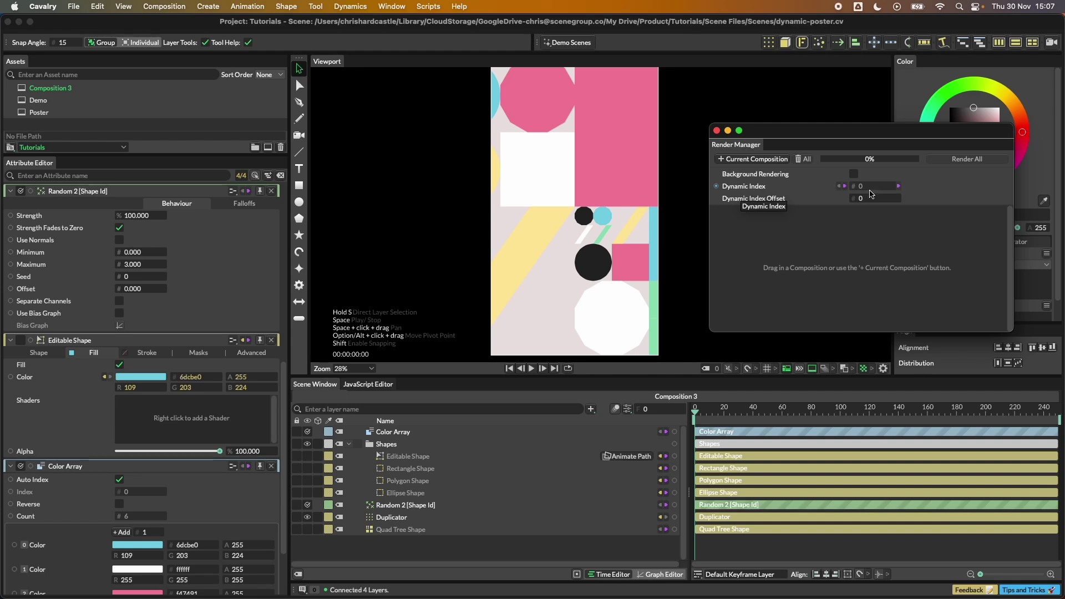
{"action": "left_click_drag", "start_coordinate": [783, 132], "coordinate": [788, 123]}
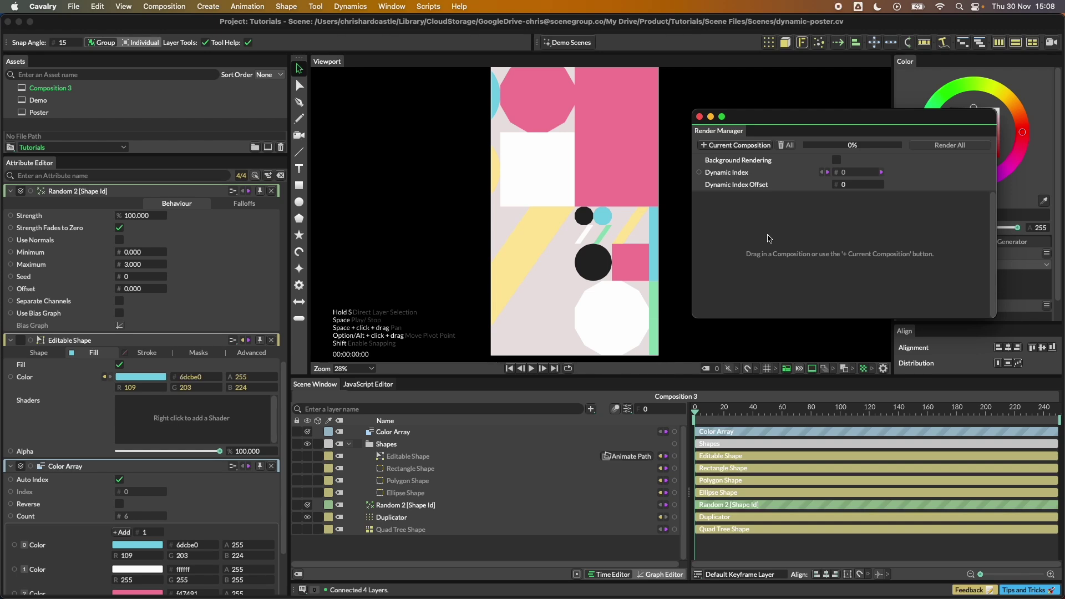
Try changing the Dynamic Index Offset, and connect the Dynamic Index to the Seed of the Shape Id Random behaviour.
{"action": "left_click", "coordinate": [855, 185]}
{"action": "key", "text": "Return"}
{"action": "type", "text": "2"}
{"action": "left_click_drag", "start_coordinate": [698, 174], "coordinate": [143, 278]}
Load only the Quad Tree Shape in the Attribute Editor and connect the Render Manager's Dynamic Index to its Seed.
{"action": "left_click", "coordinate": [275, 342]}
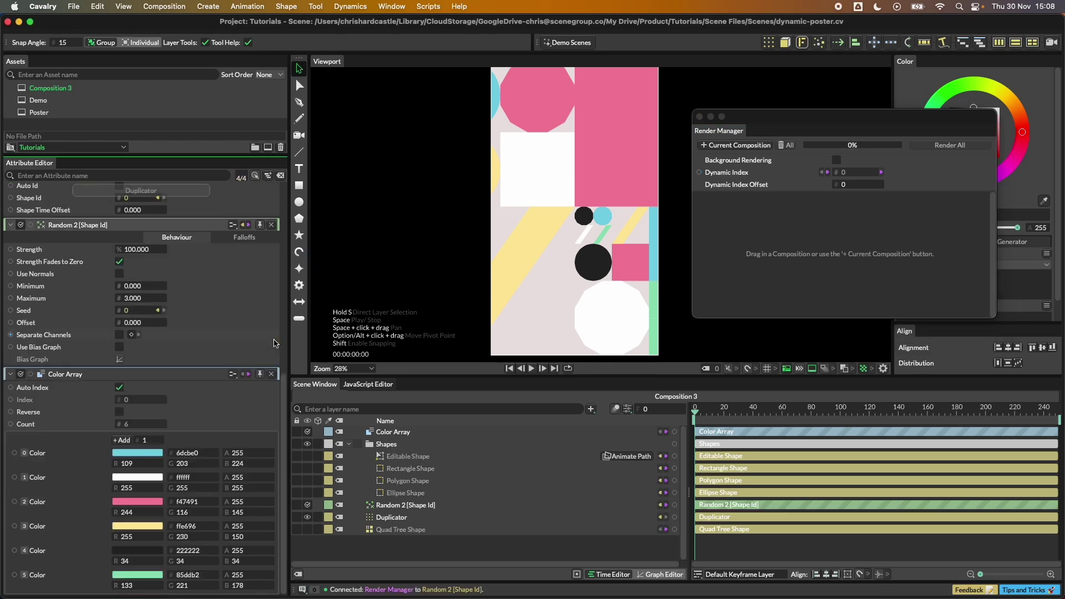
{"action": "left_click", "coordinate": [272, 379]}
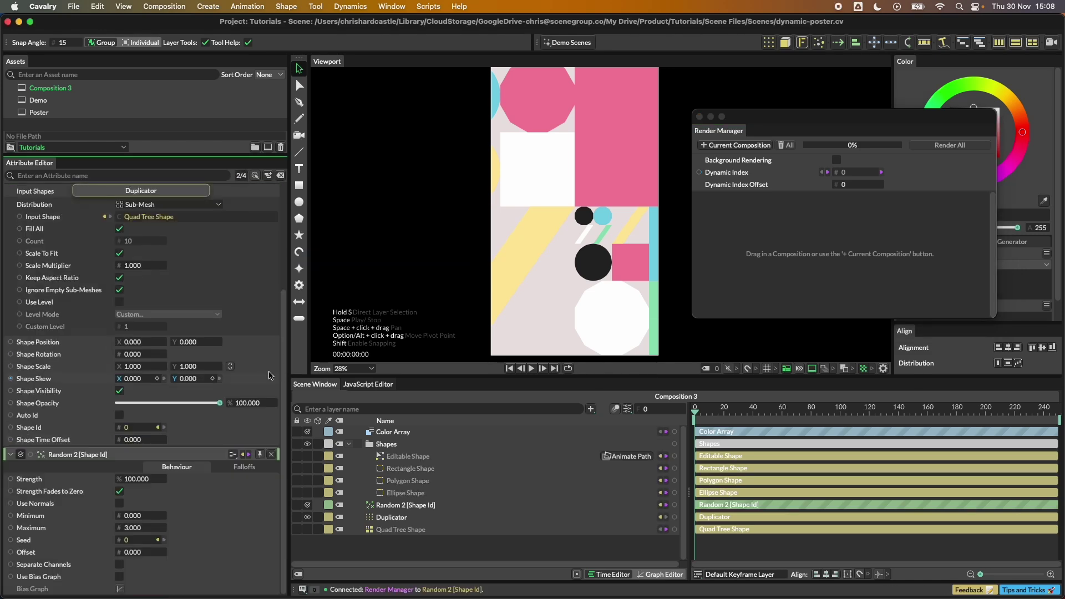
{"action": "left_click", "coordinate": [271, 455]}
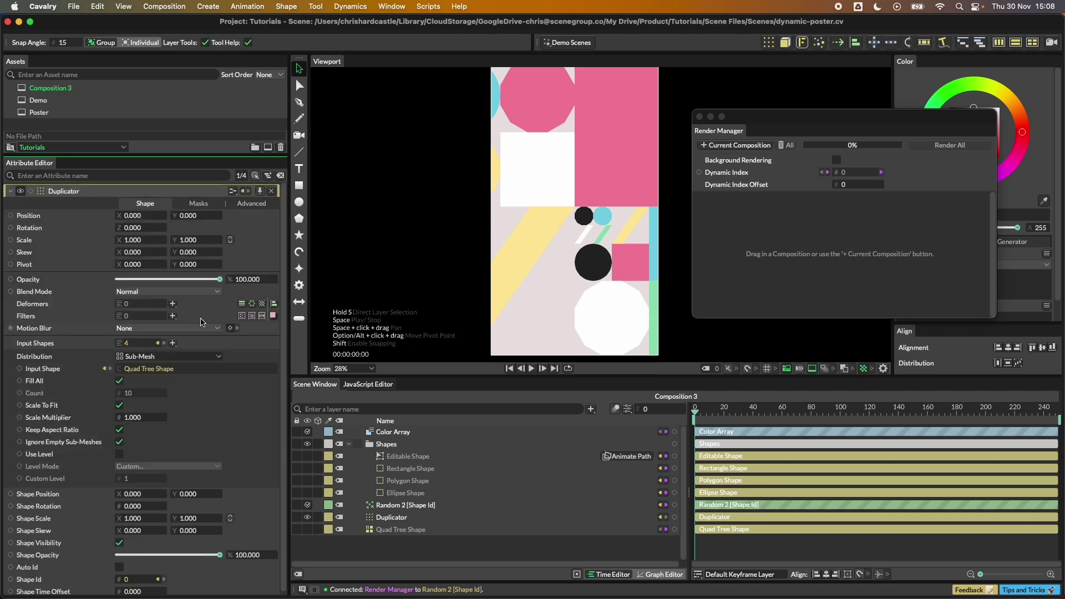
{"action": "left_click", "coordinate": [271, 191]}
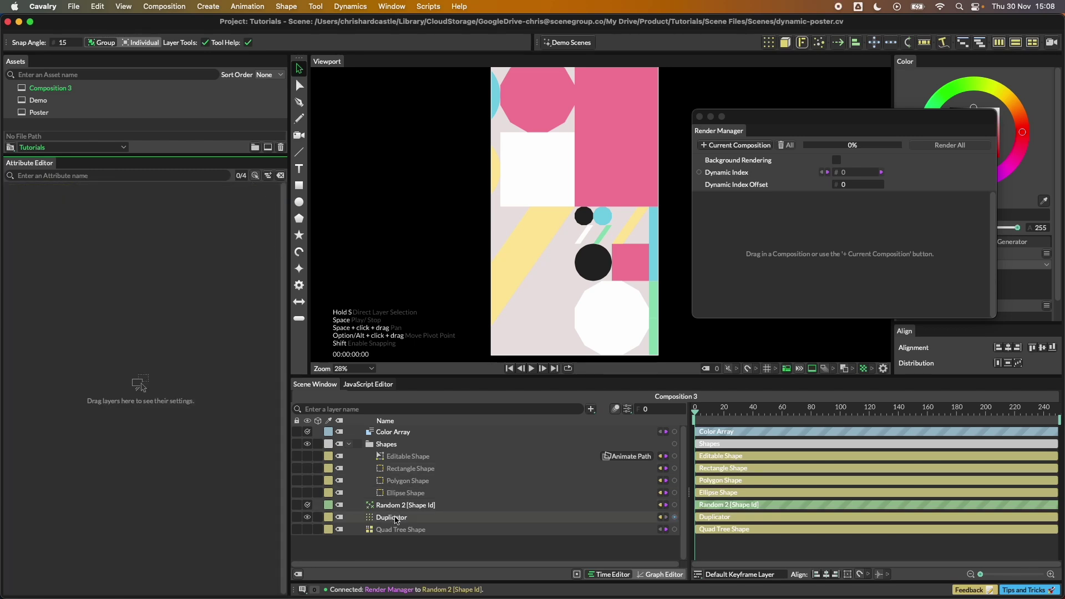
{"action": "left_click_drag", "start_coordinate": [401, 529], "coordinate": [117, 349]}
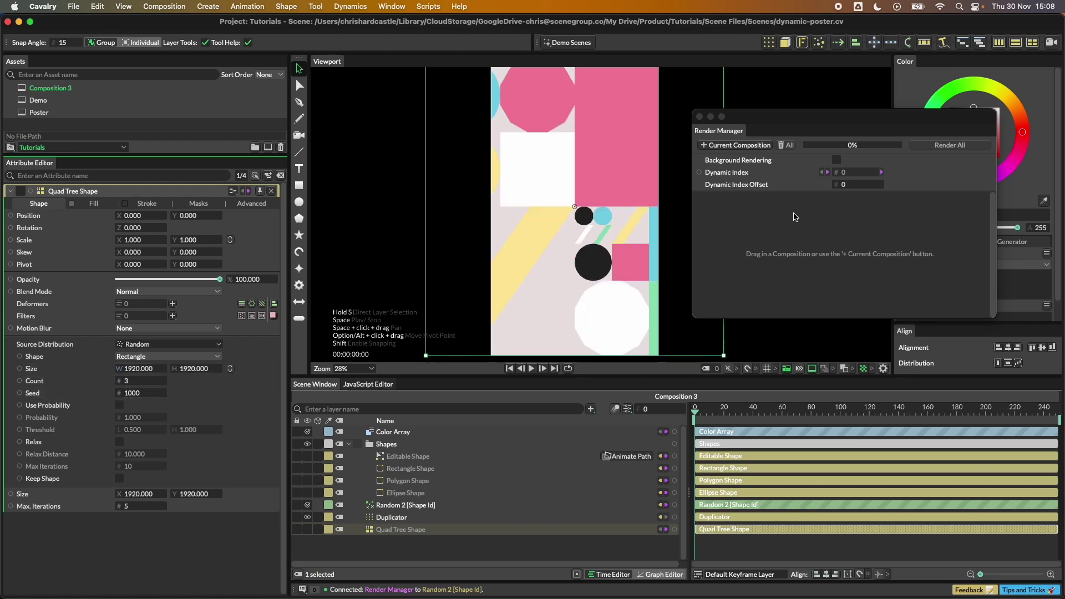
{"action": "left_click_drag", "start_coordinate": [699, 172], "coordinate": [132, 394]}
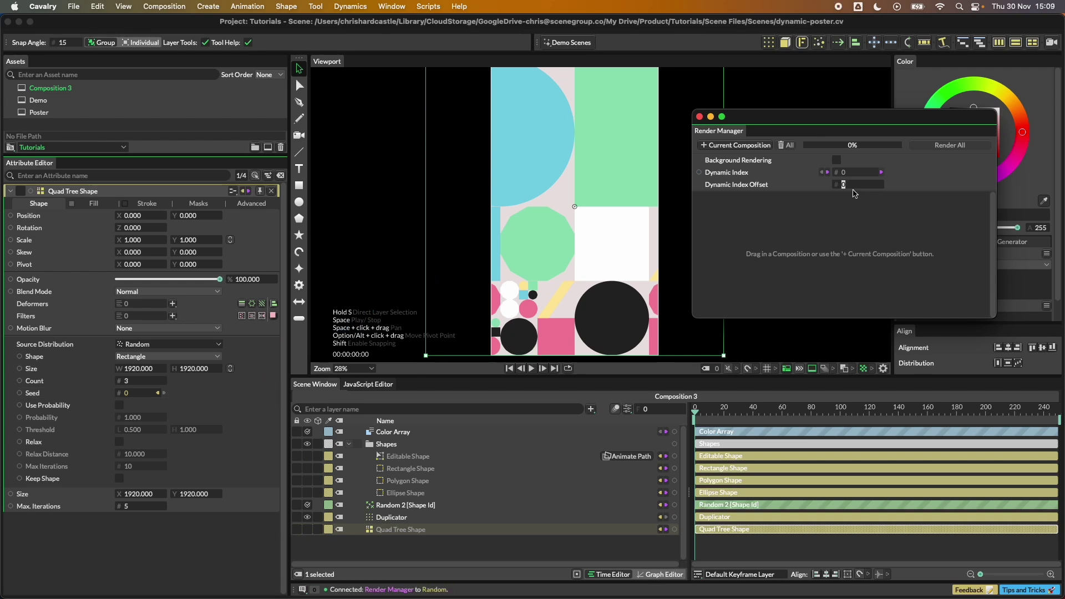
Preview poster variations by raising the Dynamic Index Offset to 9 and stepping it back down to 0.
{"action": "key", "text": "Up"}
{"action": "key", "text": "Up"}
{"action": "key", "text": "Up"}
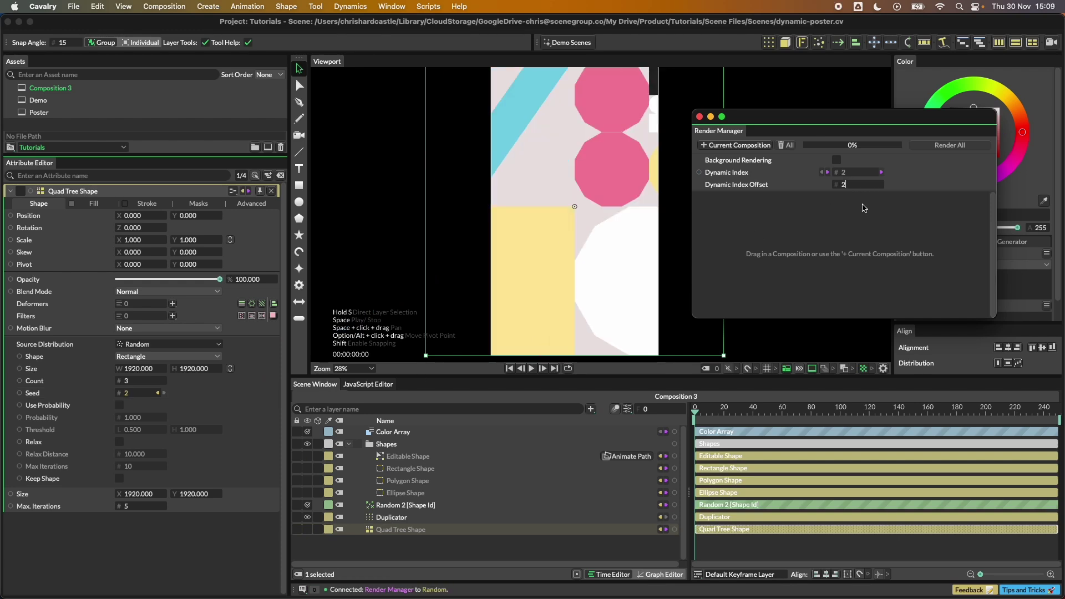
{"action": "key", "text": "Up"}
{"action": "key", "text": "Up"}
{"action": "key", "text": "Up"}
{"action": "key", "text": "Up"}
{"action": "key", "text": "Up"}
{"action": "key", "text": "Up"}
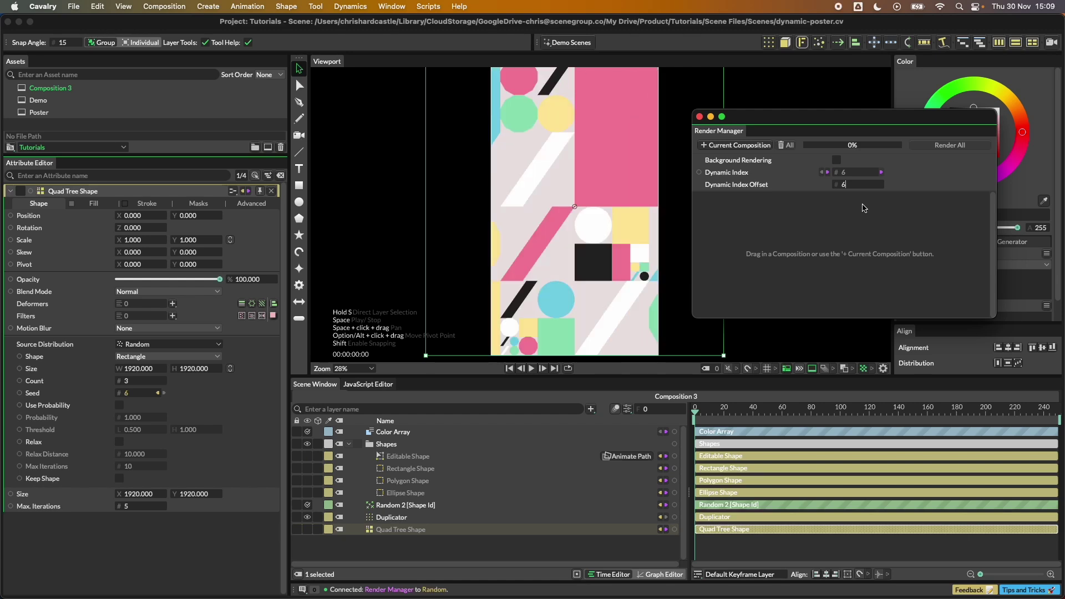
{"action": "key", "text": "Down"}
{"action": "key", "text": "Down"}
{"action": "key", "text": "Down"}
{"action": "key", "text": "Down"}
{"action": "key", "text": "Down"}
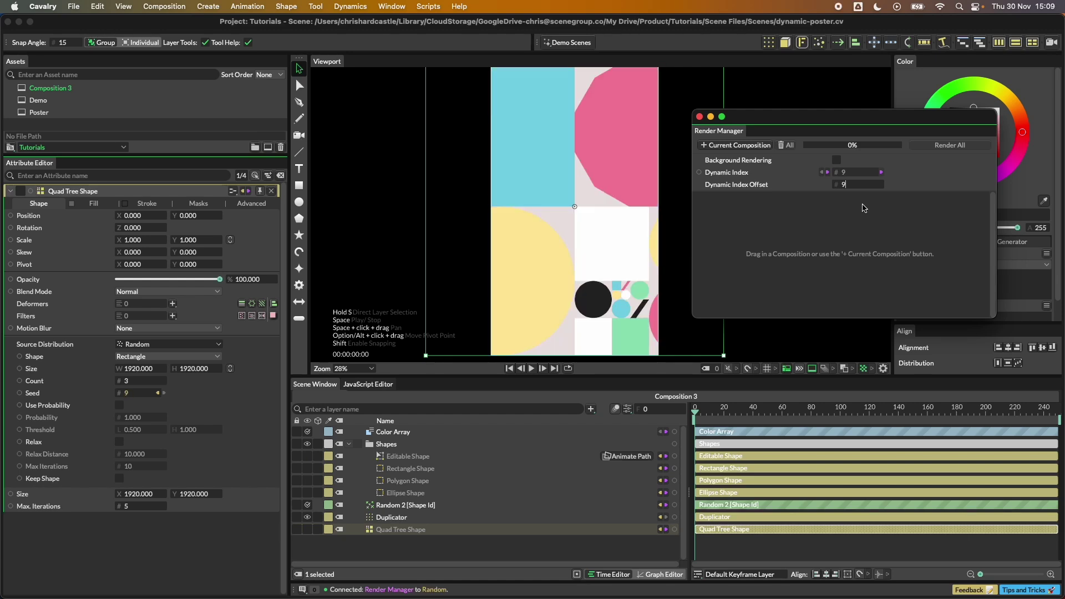
{"action": "key", "text": "Down"}
{"action": "key", "text": "Down"}
{"action": "key", "text": "Down"}
{"action": "key", "text": "Down"}
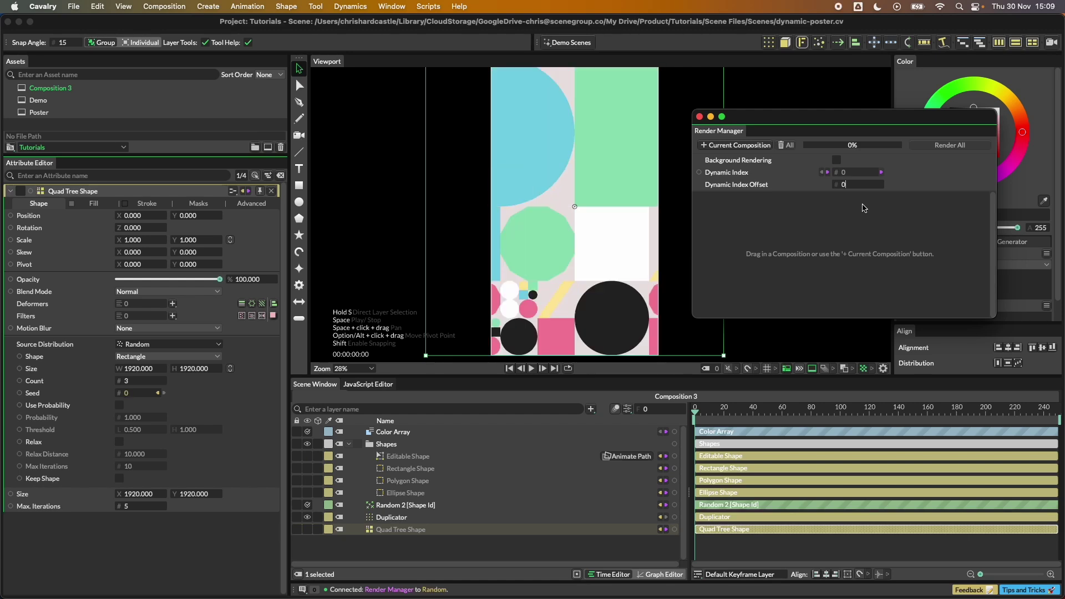
Add the current composition to the Render Manager, enlarge the window and check the render item's file format.
{"action": "left_click_drag", "start_coordinate": [775, 128], "coordinate": [766, 123]}
{"action": "left_click", "coordinate": [725, 144]}
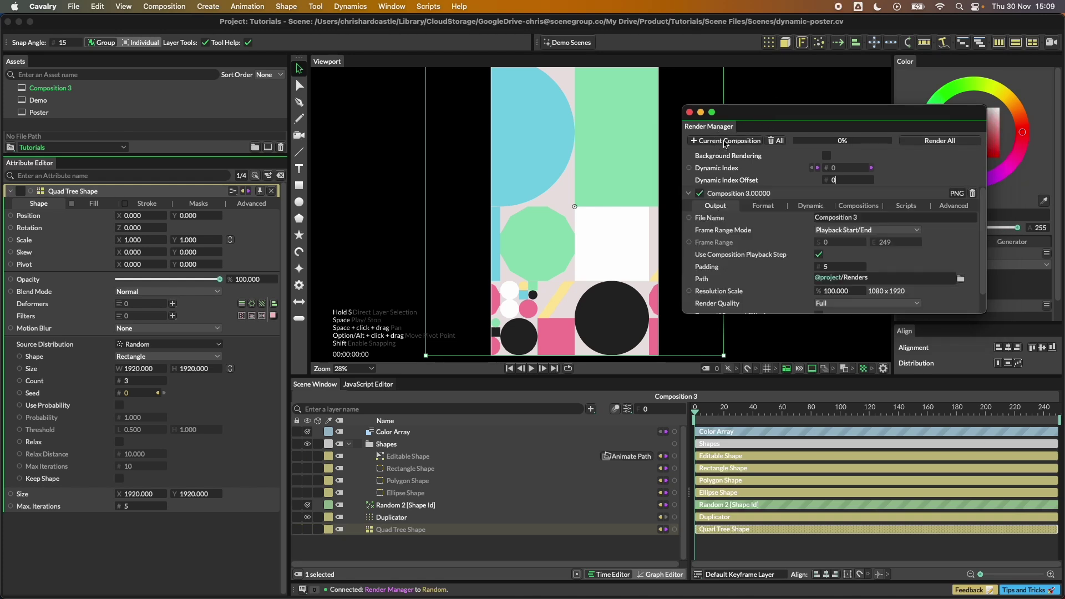
{"action": "left_click_drag", "start_coordinate": [985, 313], "coordinate": [1025, 359]}
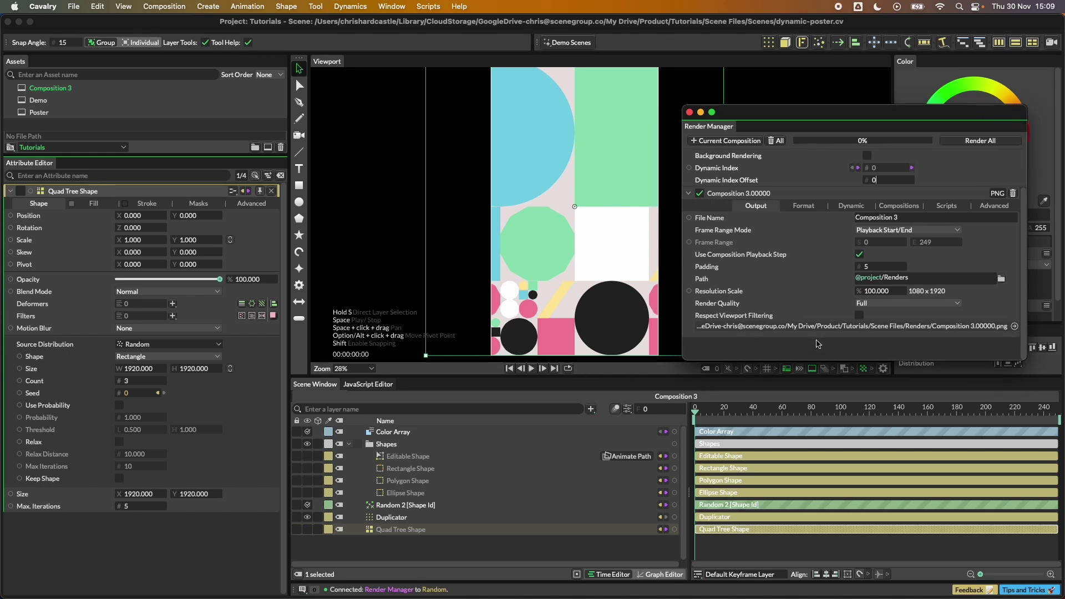
{"action": "left_click", "coordinate": [805, 207]}
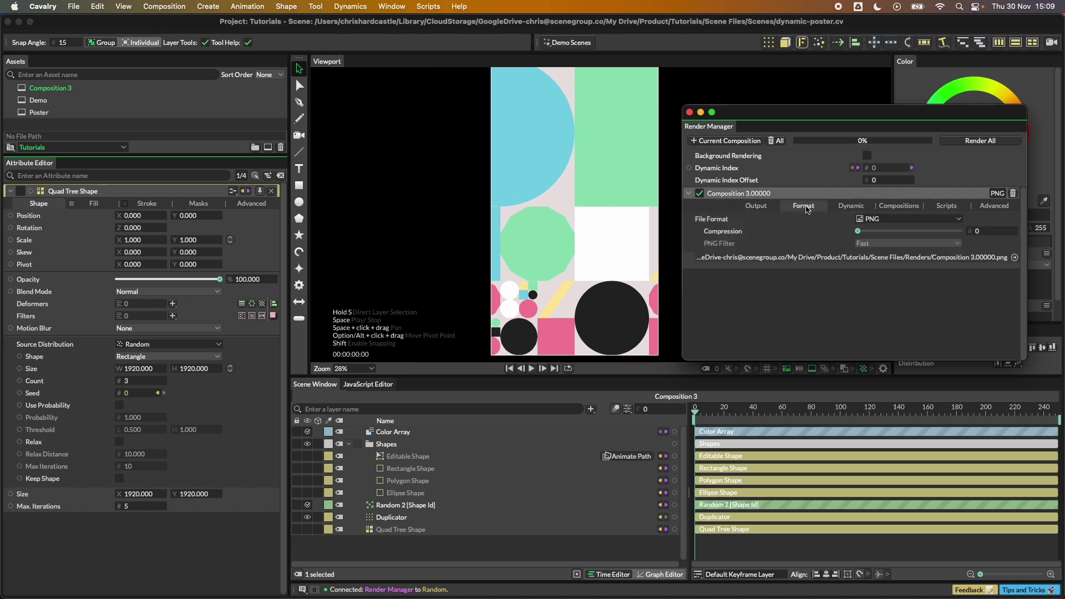
Set the render item's Frame Range Mode to Current Frame.
{"action": "left_click", "coordinate": [756, 206]}
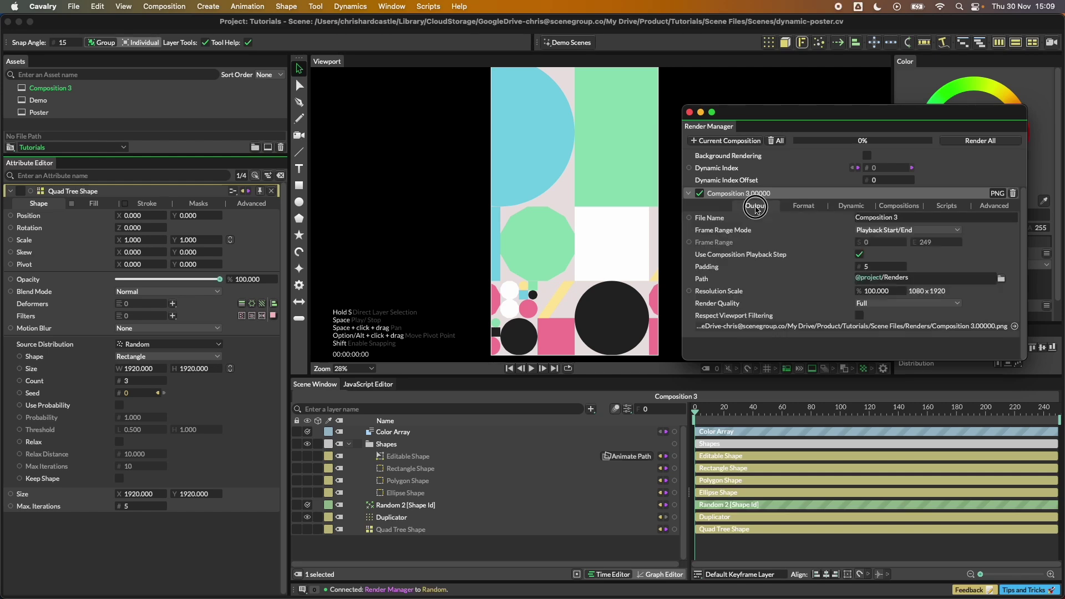
{"action": "left_click", "coordinate": [904, 230]}
{"action": "left_click", "coordinate": [901, 246]}
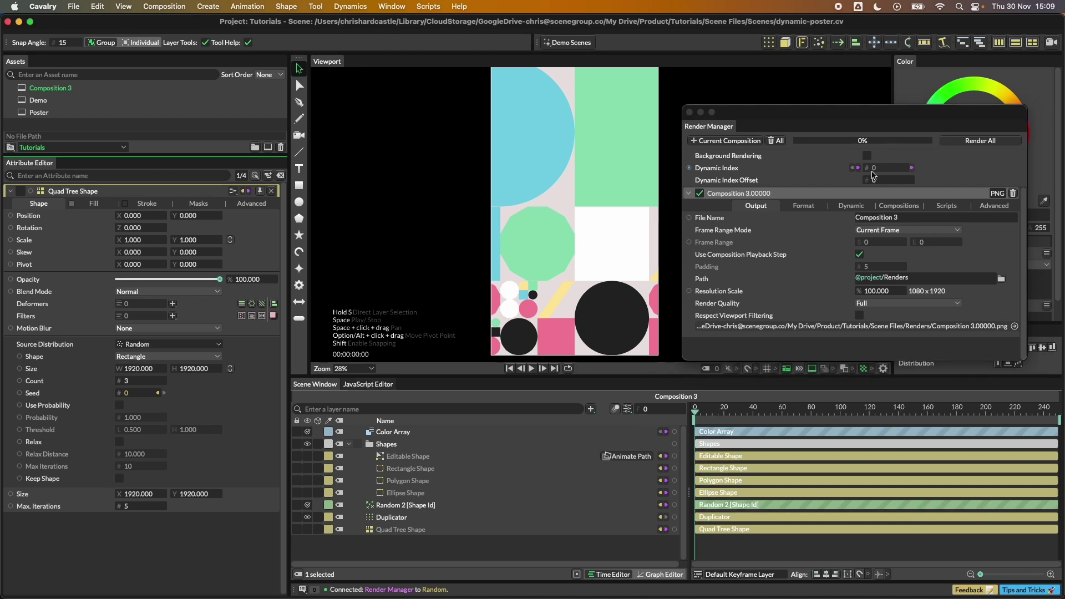
{"action": "left_click_drag", "start_coordinate": [858, 113], "coordinate": [838, 112]}
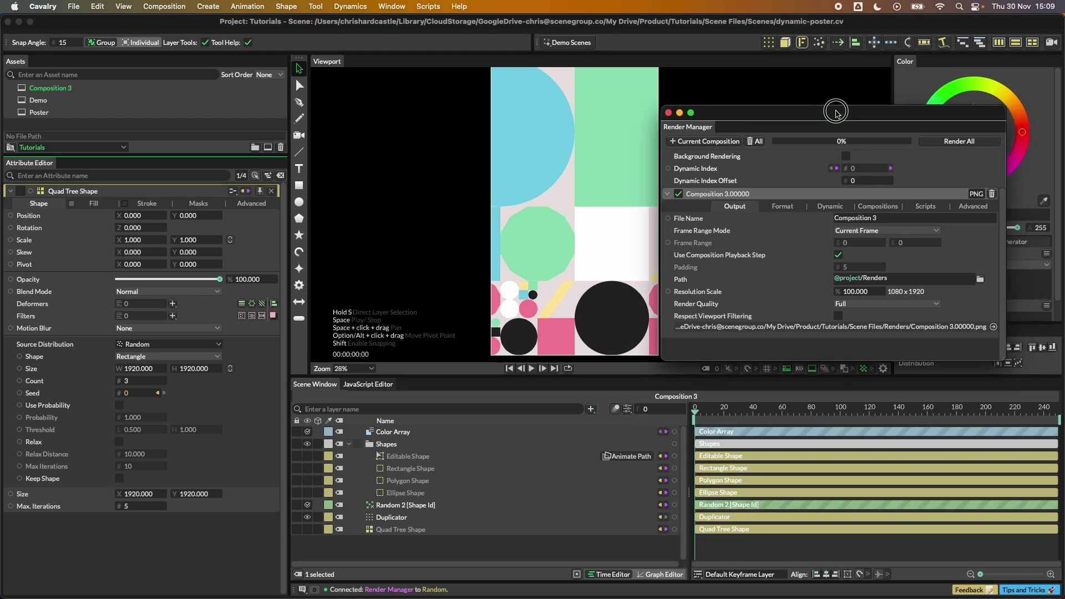
Enable Dynamic Render for Composition 3 with 100 renders, and turn off Ensure Unique File Names.
{"action": "left_click", "coordinate": [829, 208]}
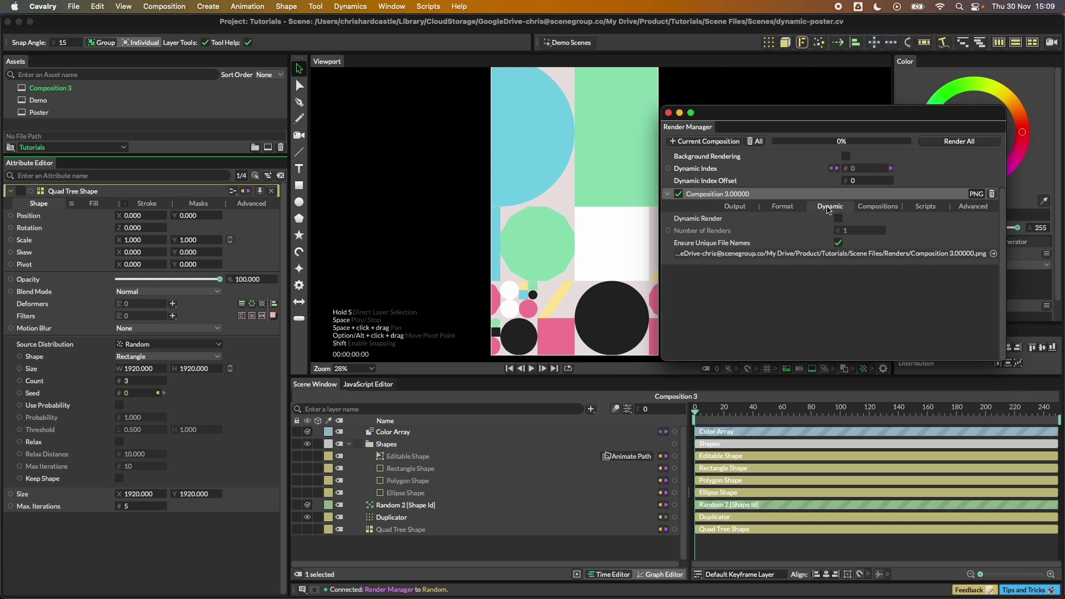
{"action": "left_click", "coordinate": [838, 219]}
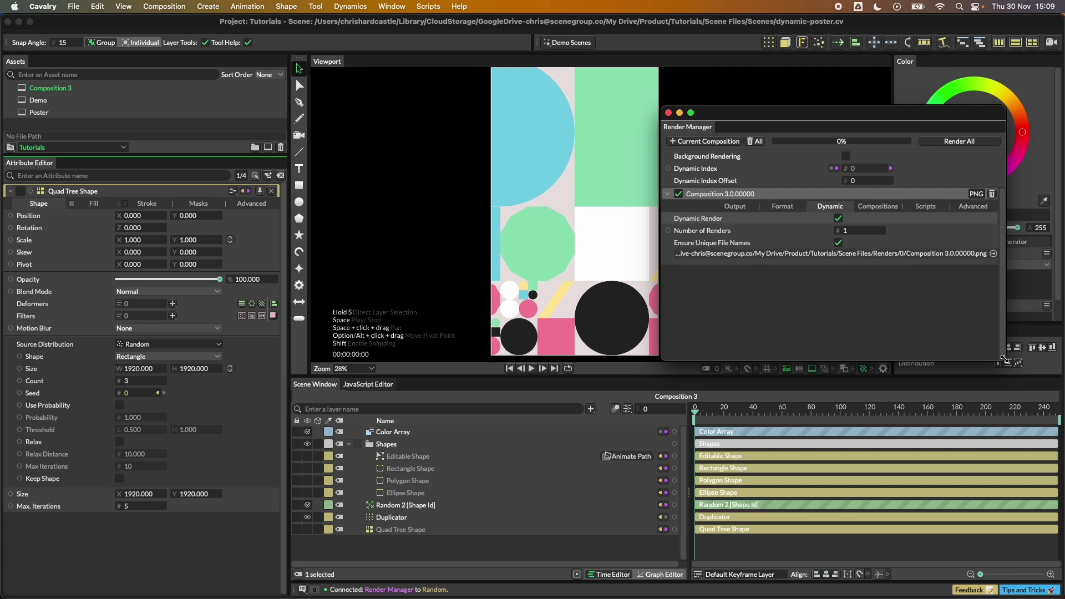
{"action": "left_click_drag", "start_coordinate": [1005, 361], "coordinate": [1026, 387]}
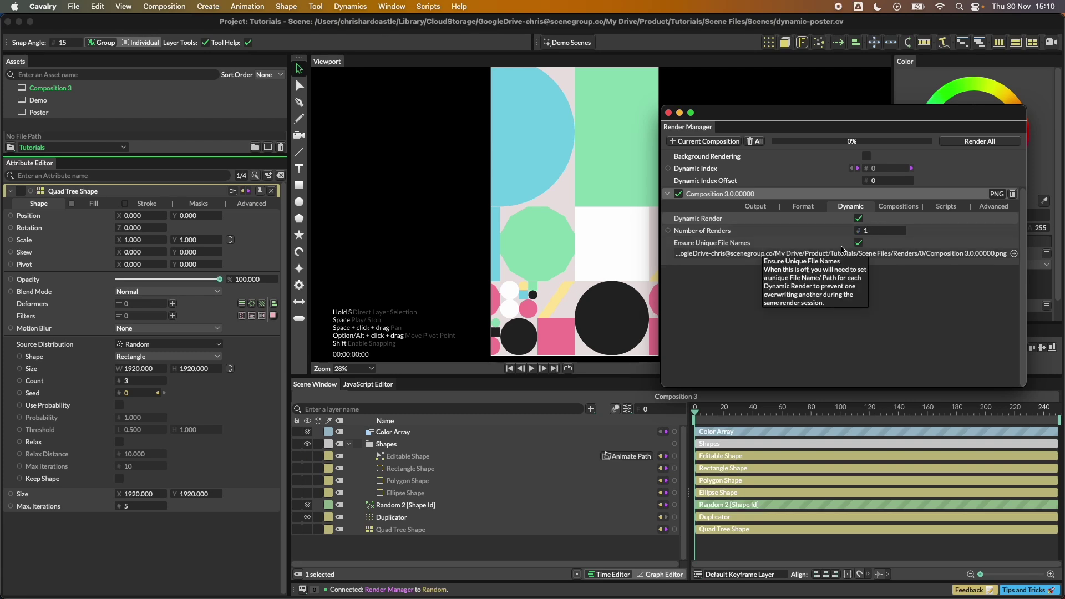
{"action": "left_click", "coordinate": [859, 244]}
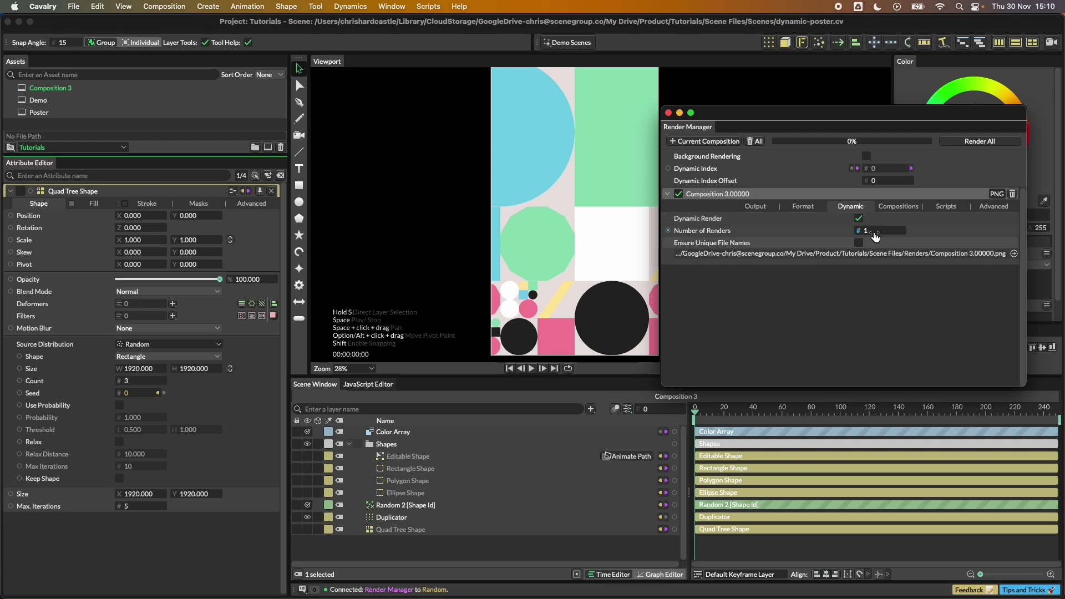
{"action": "left_click", "coordinate": [877, 231]}
{"action": "type", "text": "100"}
Set the render item's file name to Poster_ followed by the Dynamic Index token.
{"action": "left_click", "coordinate": [797, 209]}
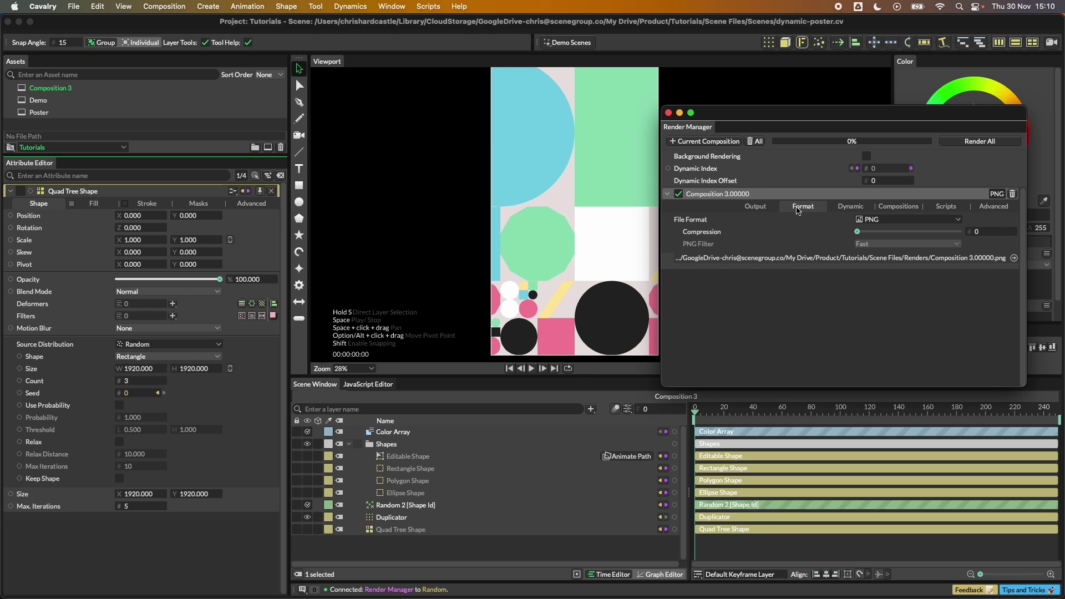
{"action": "left_click", "coordinate": [768, 208]}
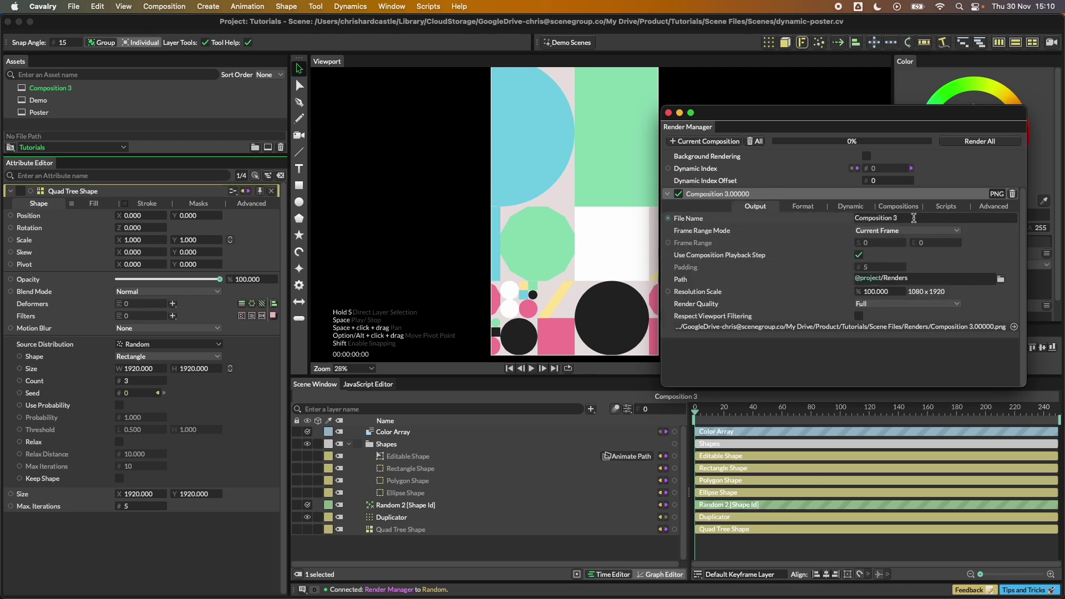
{"action": "double_click", "coordinate": [895, 219]}
{"action": "left_click_drag", "start_coordinate": [921, 219], "coordinate": [855, 217]}
{"action": "type", "text": "Pos"}
{"action": "type", "text": "er"}
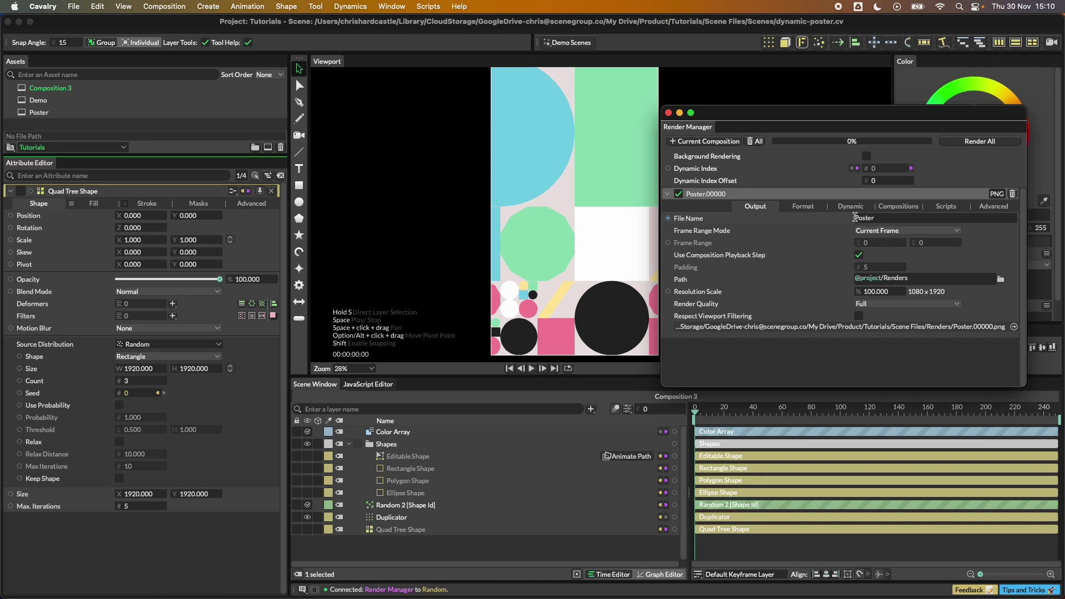
{"action": "type", "text": "_"}
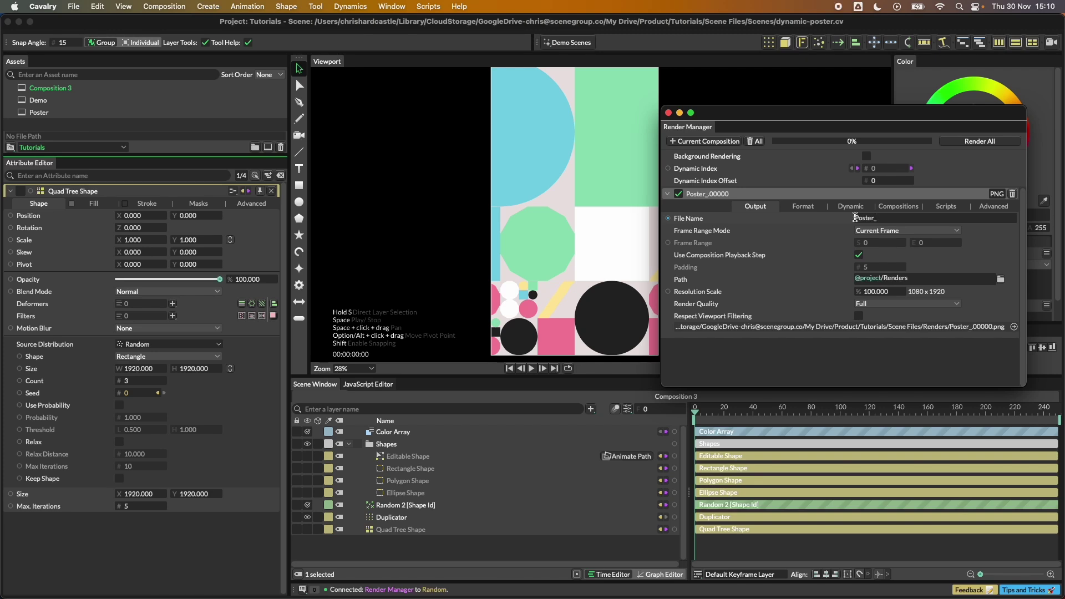
{"action": "right_click", "coordinate": [879, 219]}
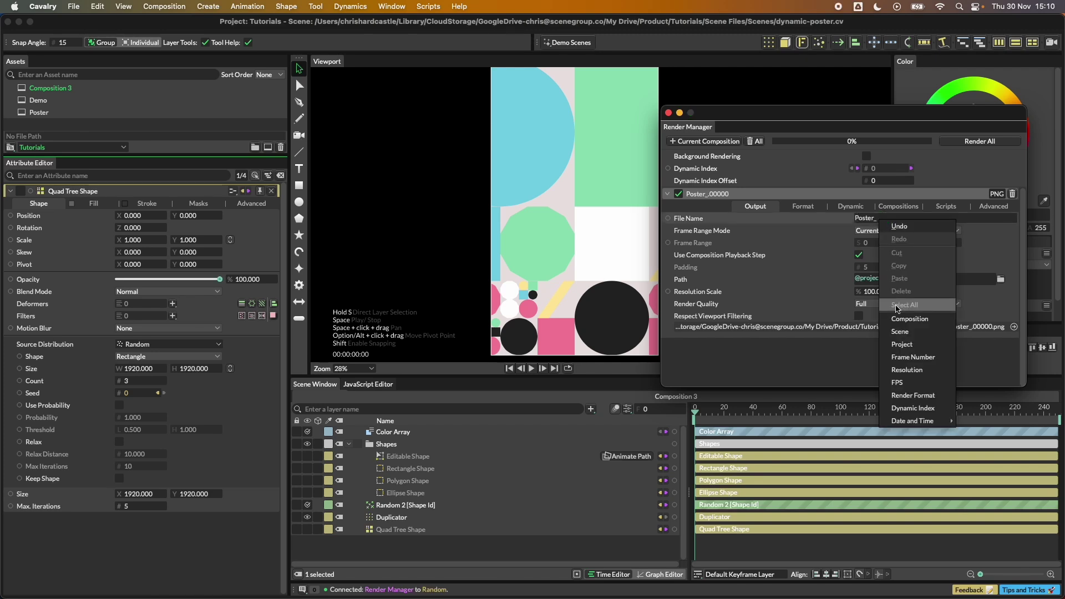
{"action": "left_click", "coordinate": [912, 408]}
Test the dynamic file naming by setting the Dynamic Index Offset to 1 and resetting it to 0.
{"action": "left_click_drag", "start_coordinate": [921, 112], "coordinate": [884, 92]}
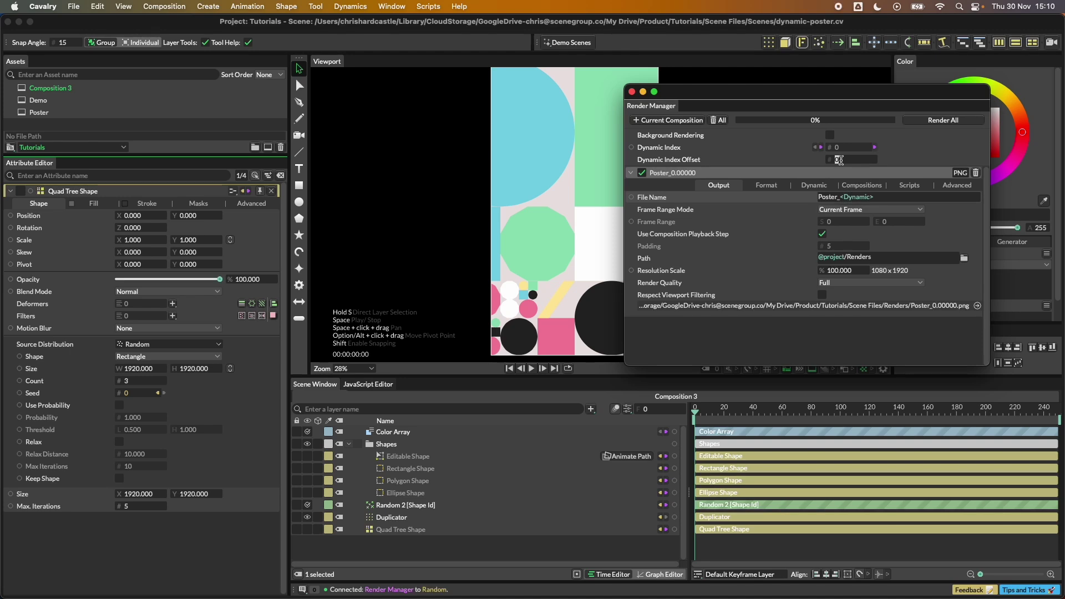
{"action": "type", "text": "1"}
{"action": "key", "text": "Return"}
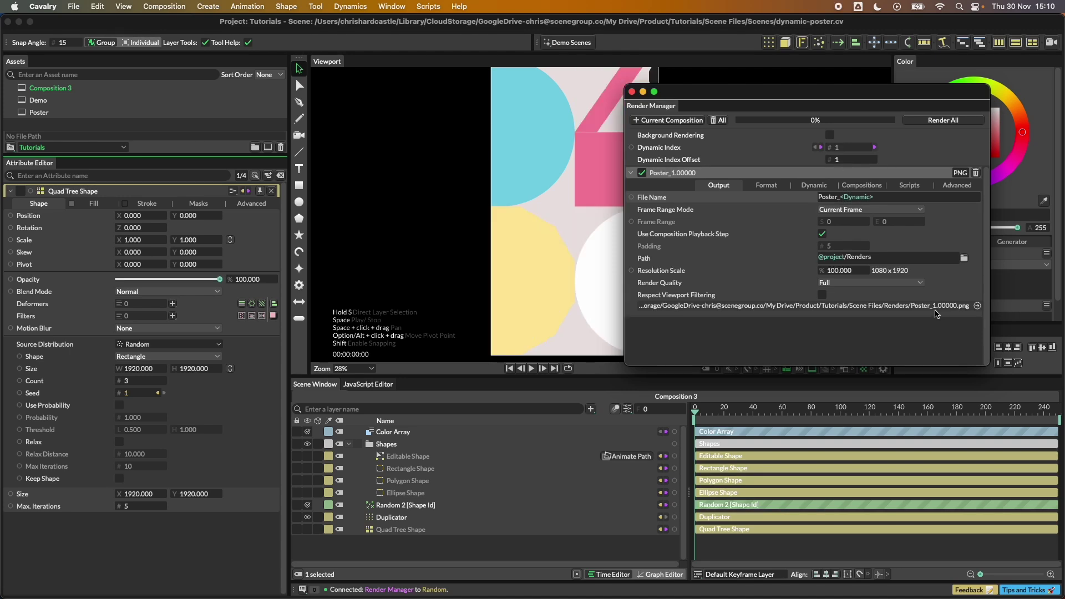
{"action": "type", "text": "0"}
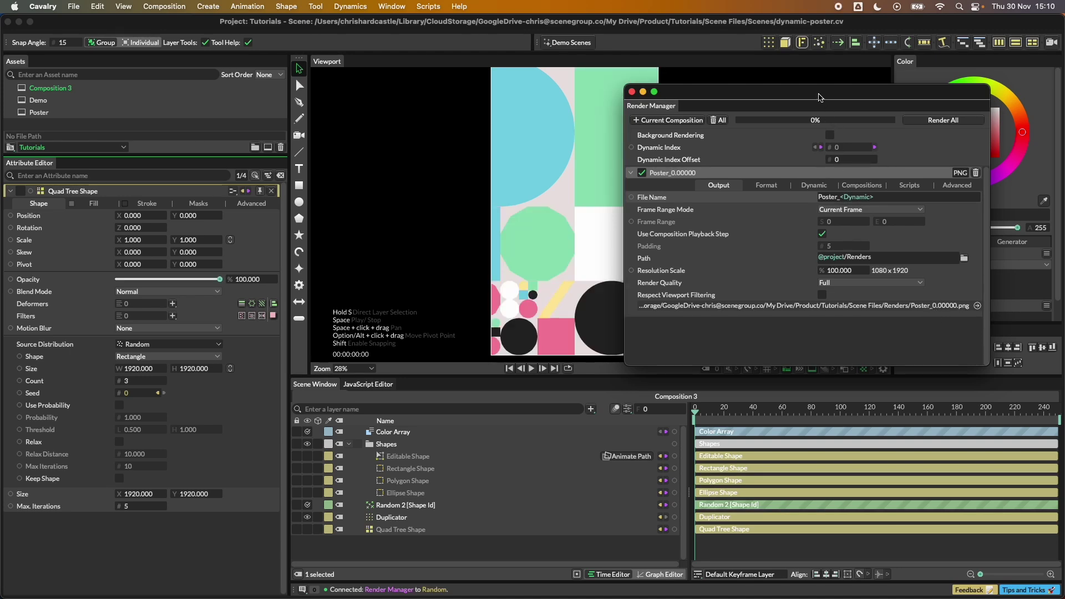
Review the Poster item's dynamic and output settings, and render all 100 poster variations.
{"action": "left_click_drag", "start_coordinate": [821, 97], "coordinate": [863, 90]}
{"action": "left_click", "coordinate": [855, 179]}
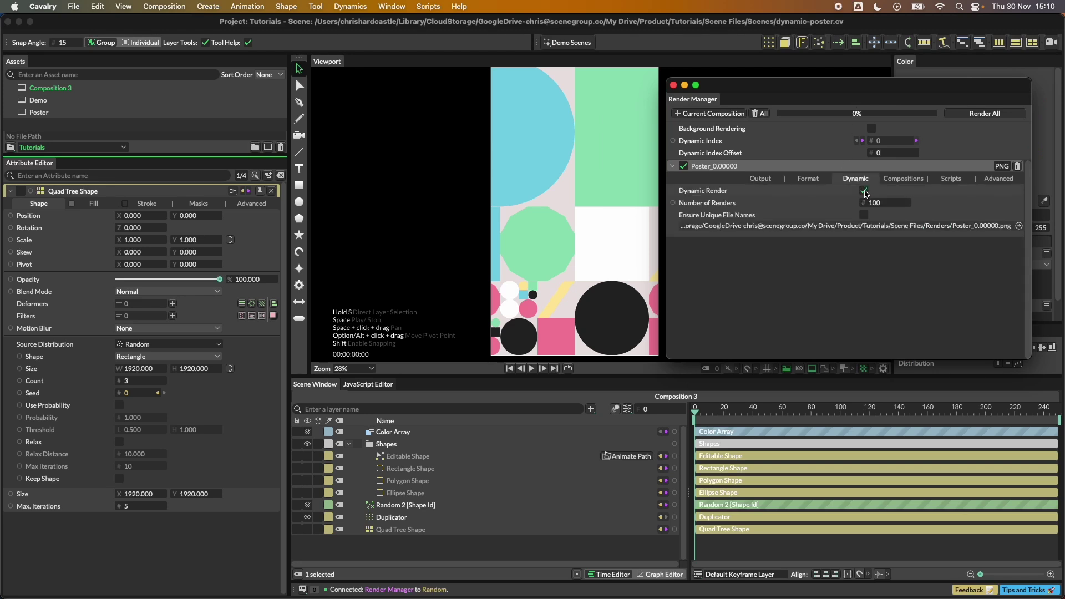
{"action": "left_click", "coordinate": [757, 178]}
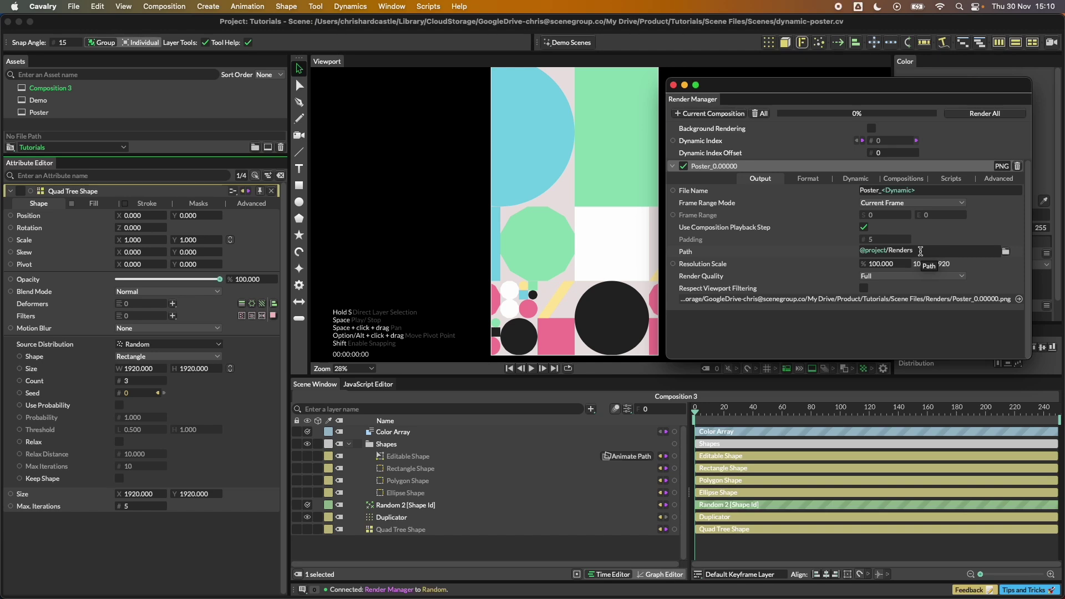
{"action": "left_click", "coordinate": [984, 114]}
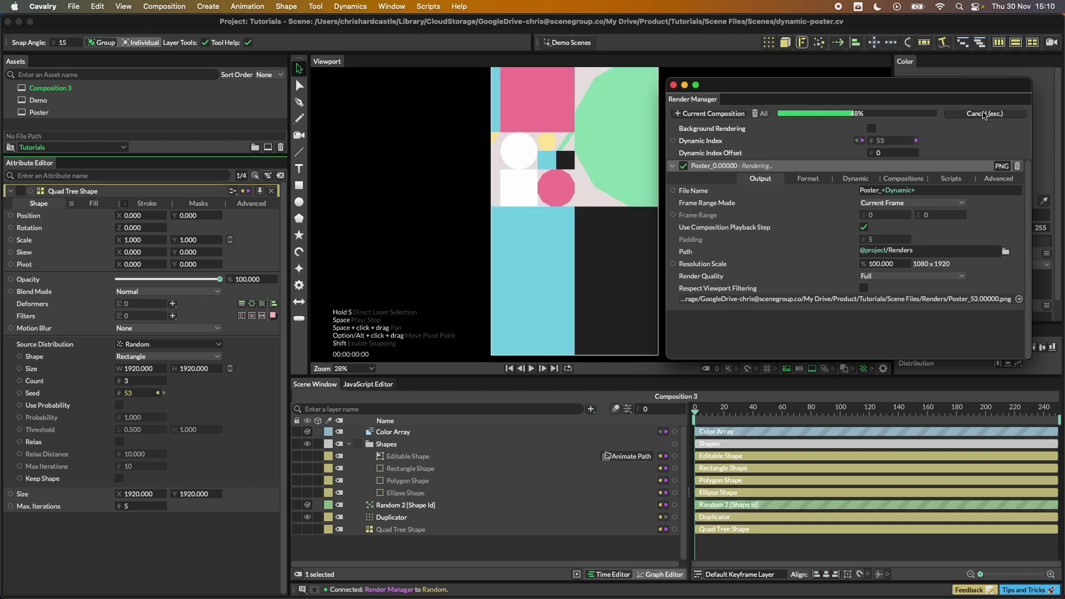
Open the Renders folder in Finder, preview the exported images from Poster_99.png to Poster_61.png, and return to Cavalry.
{"action": "left_click", "coordinate": [1020, 300]}
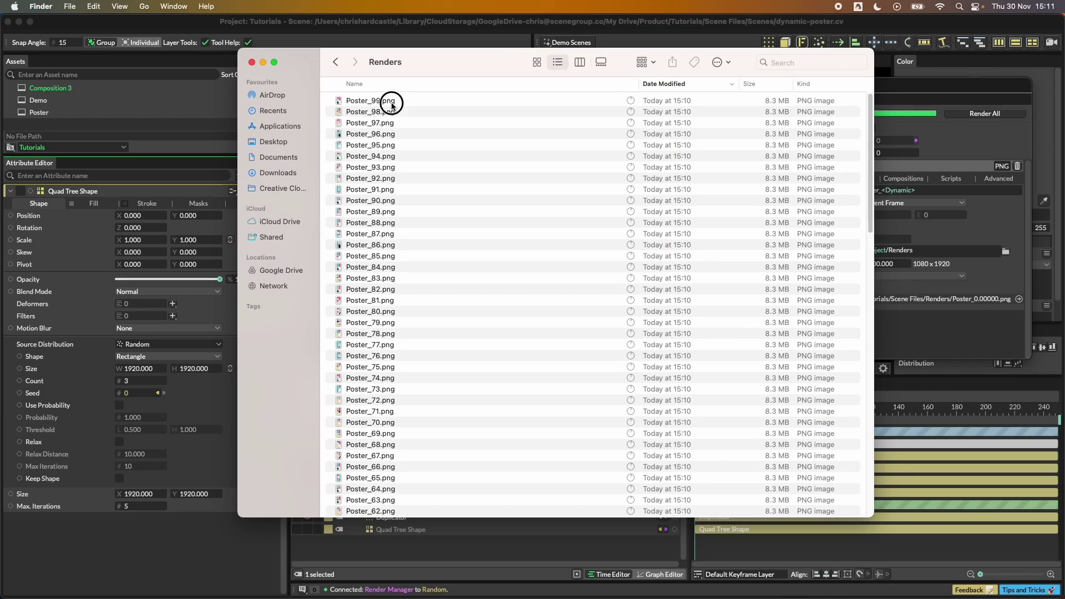
{"action": "left_click", "coordinate": [392, 104]}
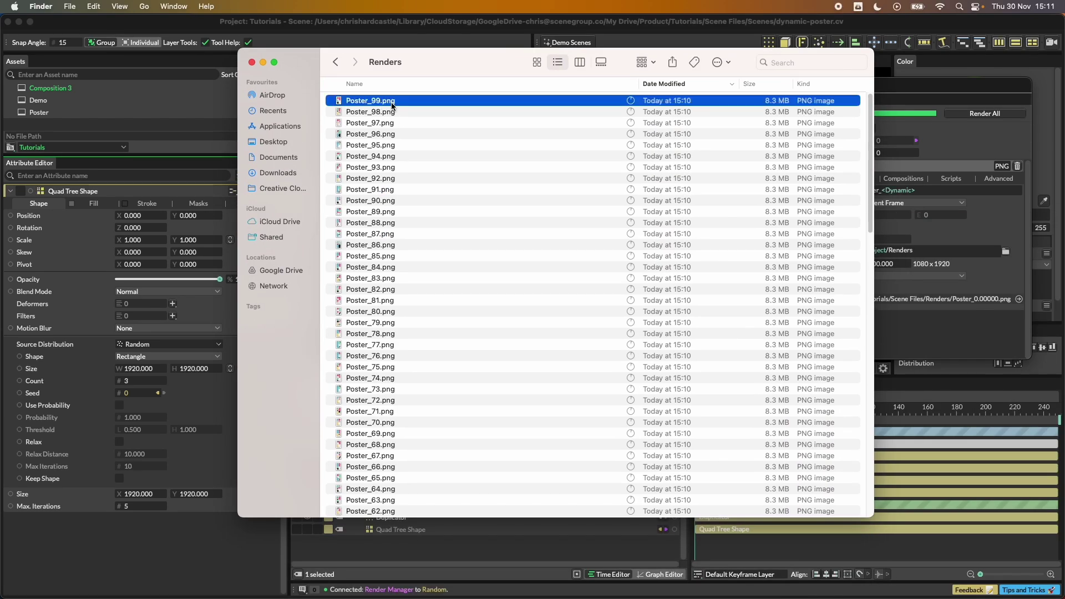
{"action": "key", "text": "space"}
{"action": "key", "text": "Down"}
{"action": "key", "text": "Down"}
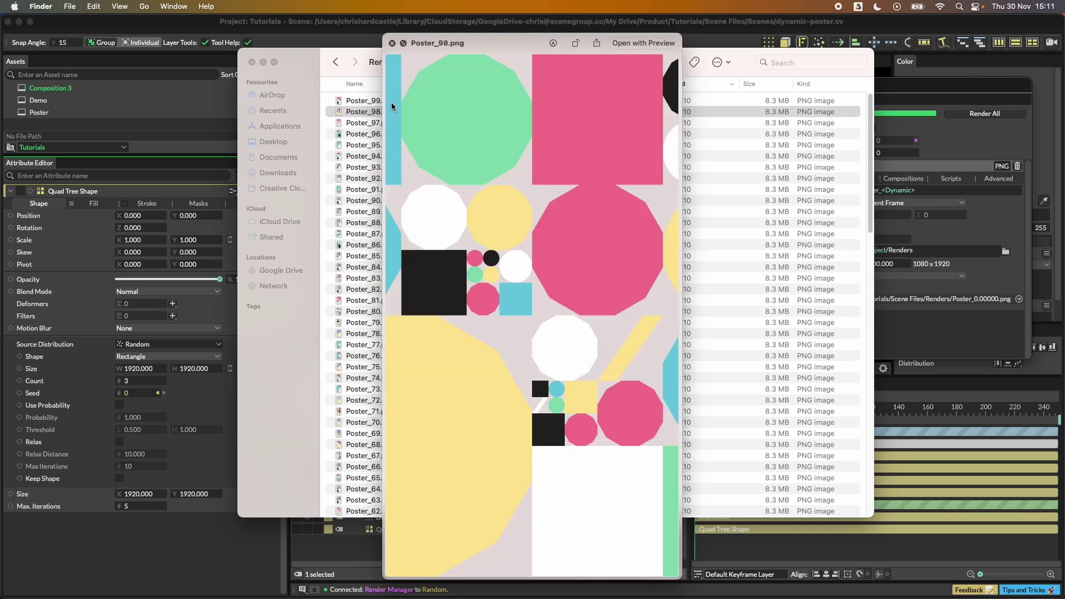
{"action": "key", "text": "Down"}
{"action": "key", "text": "Down"}
{"action": "key", "text": "Down"}
{"action": "key", "text": "Down"}
{"action": "key", "text": "Down"}
{"action": "key", "text": "Down"}
{"action": "key", "text": "Down"}
{"action": "key", "text": "Down"}
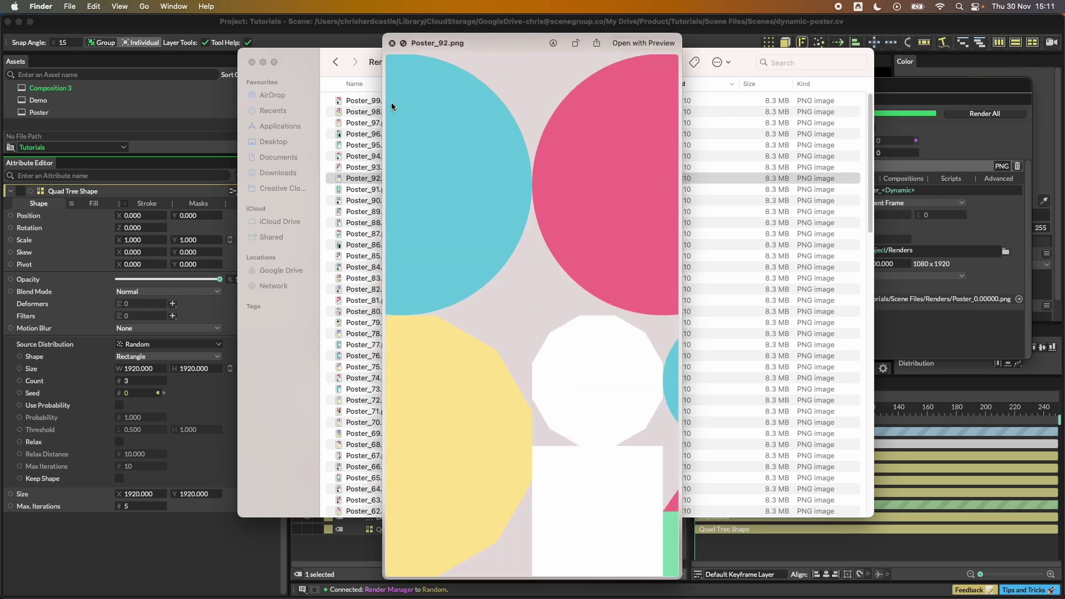
{"action": "key", "text": "Down"}
{"action": "key", "text": "Down"}
{"action": "key", "text": "Down"}
{"action": "key", "text": "Down"}
{"action": "key", "text": "Down"}
{"action": "key", "text": "Down"}
{"action": "key", "text": "Down"}
{"action": "key", "text": "Down"}
{"action": "key", "text": "Down"}
{"action": "key", "text": "Down"}
{"action": "key", "text": "Down"}
{"action": "key", "text": "Down"}
{"action": "key", "text": "Down"}
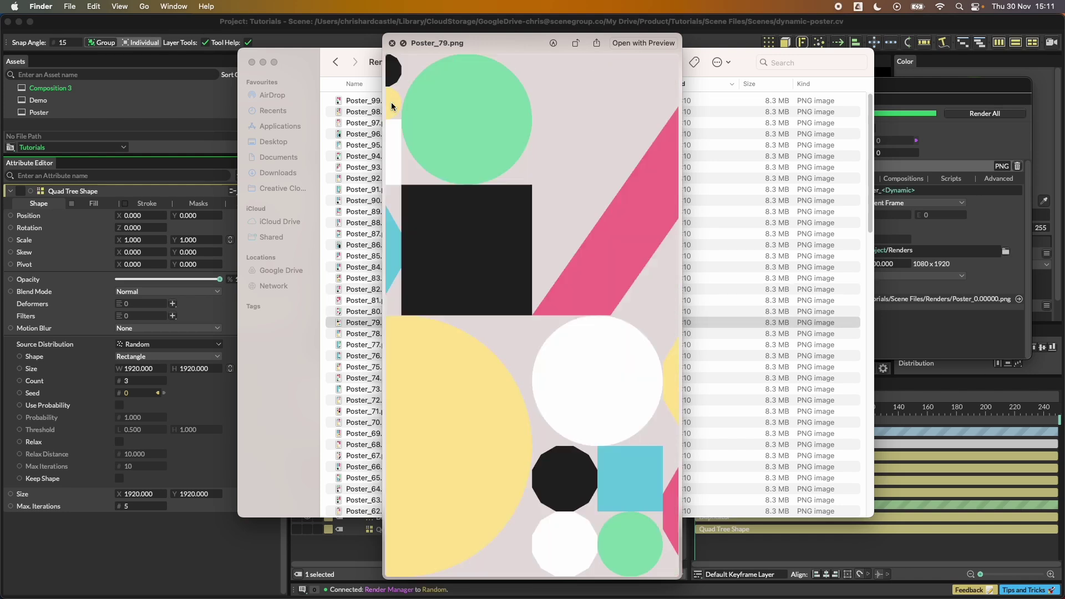
{"action": "key", "text": "Down"}
{"action": "key", "text": "Down"}
{"action": "key", "text": "Down"}
{"action": "key", "text": "Down"}
{"action": "key", "text": "Down"}
{"action": "key", "text": "Down"}
{"action": "key", "text": "Down"}
{"action": "key", "text": "Down"}
{"action": "key", "text": "Down"}
{"action": "key", "text": "Down"}
{"action": "key", "text": "Down"}
{"action": "key", "text": "Down"}
{"action": "key", "text": "Down"}
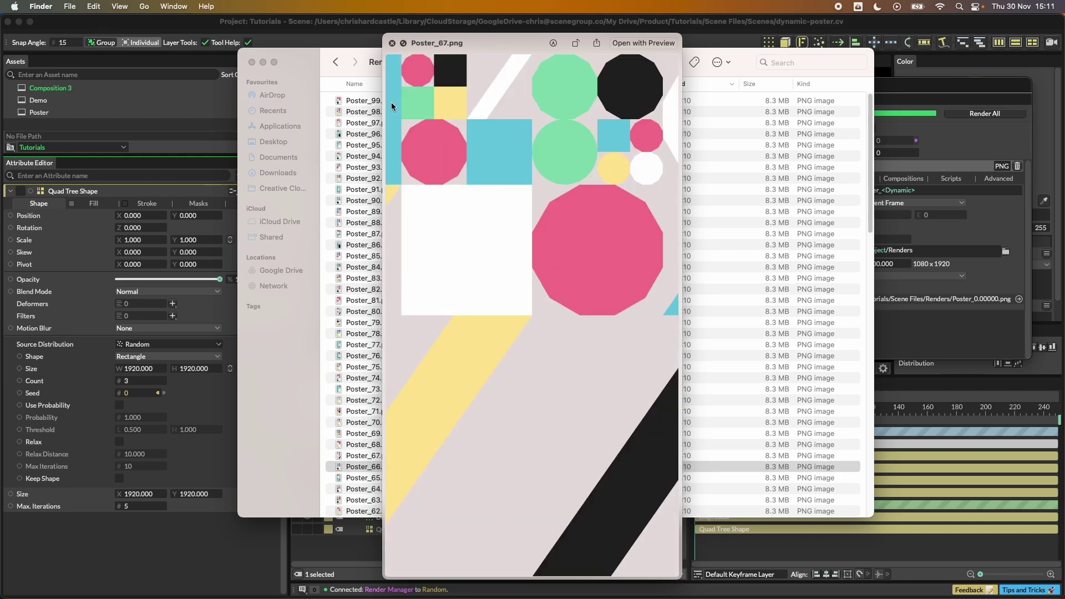
{"action": "key", "text": "Down"}
{"action": "key", "text": "Down"}
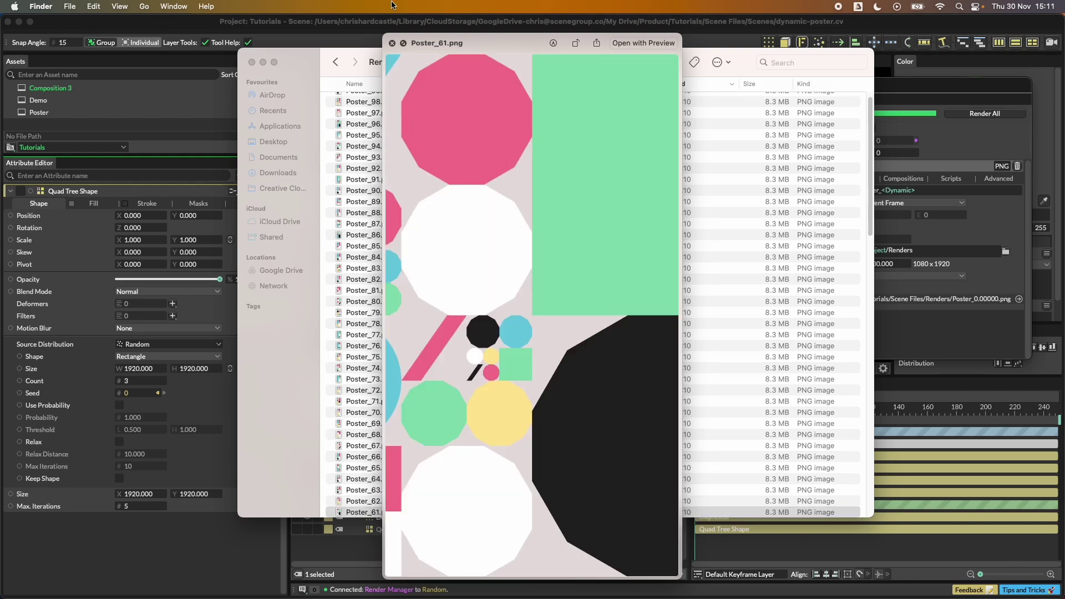
{"action": "left_click", "coordinate": [393, 45]}
{"action": "key", "text": "super+Tab"}
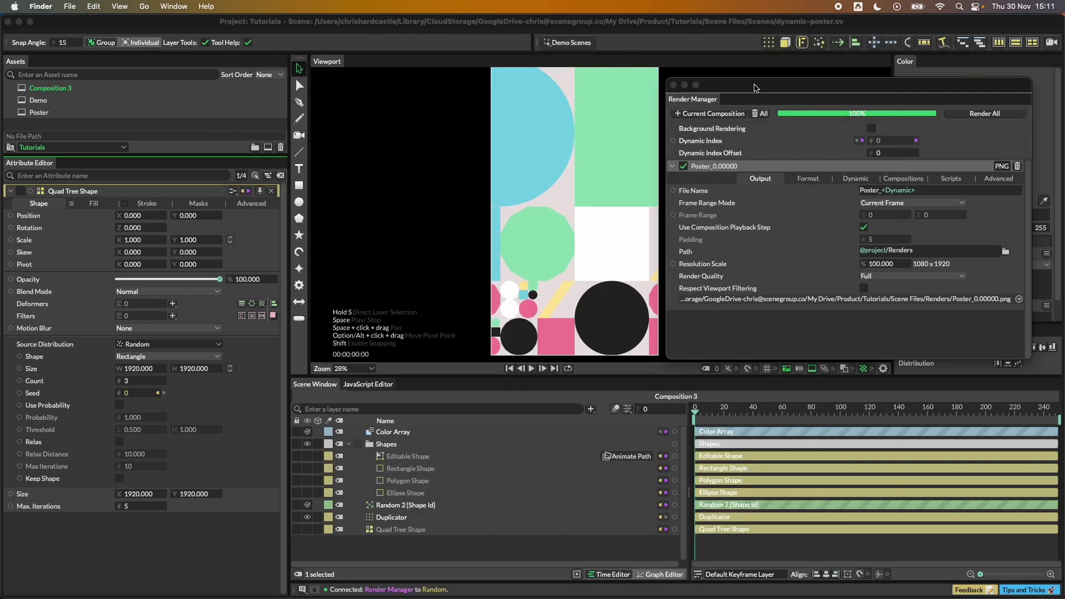
Turn off the Ellipse Shape's fill and enable its stroke.
{"action": "left_click_drag", "start_coordinate": [735, 90], "coordinate": [751, 76]}
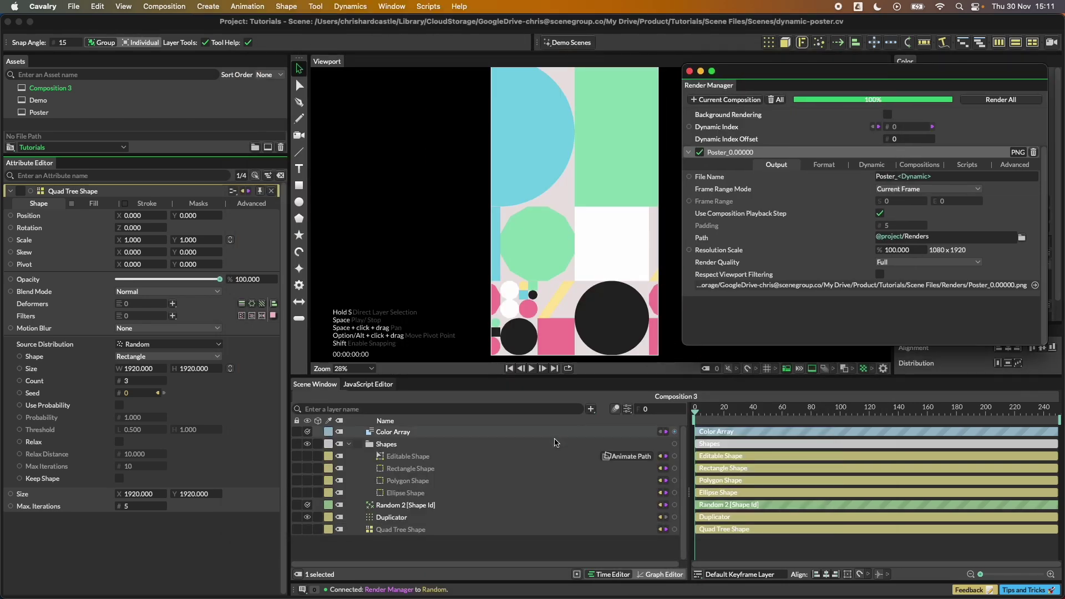
{"action": "left_click", "coordinate": [420, 494]}
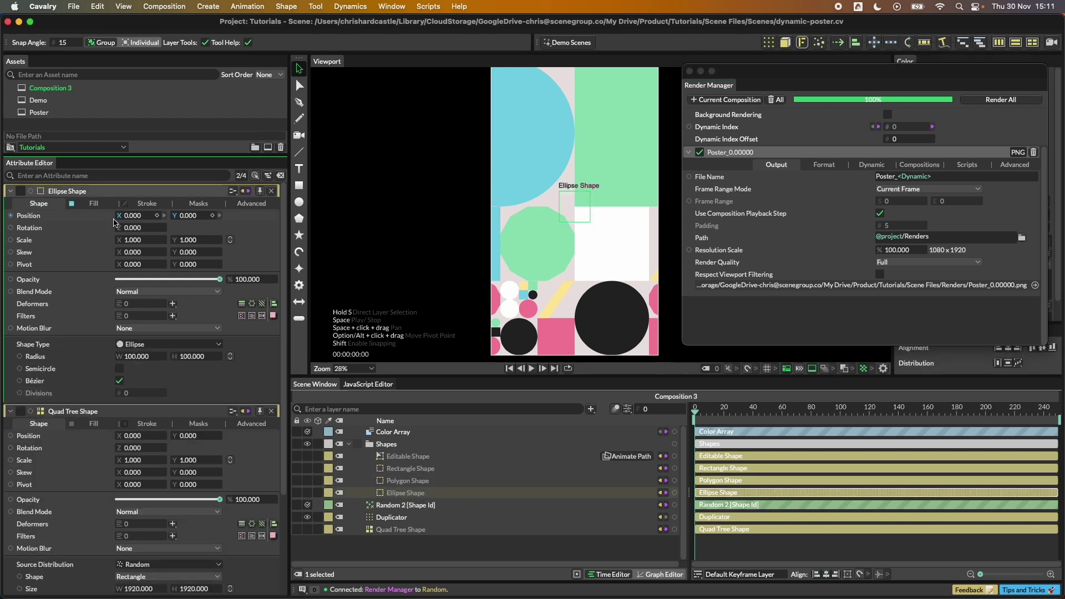
{"action": "left_click", "coordinate": [99, 204]}
{"action": "left_click", "coordinate": [120, 216]}
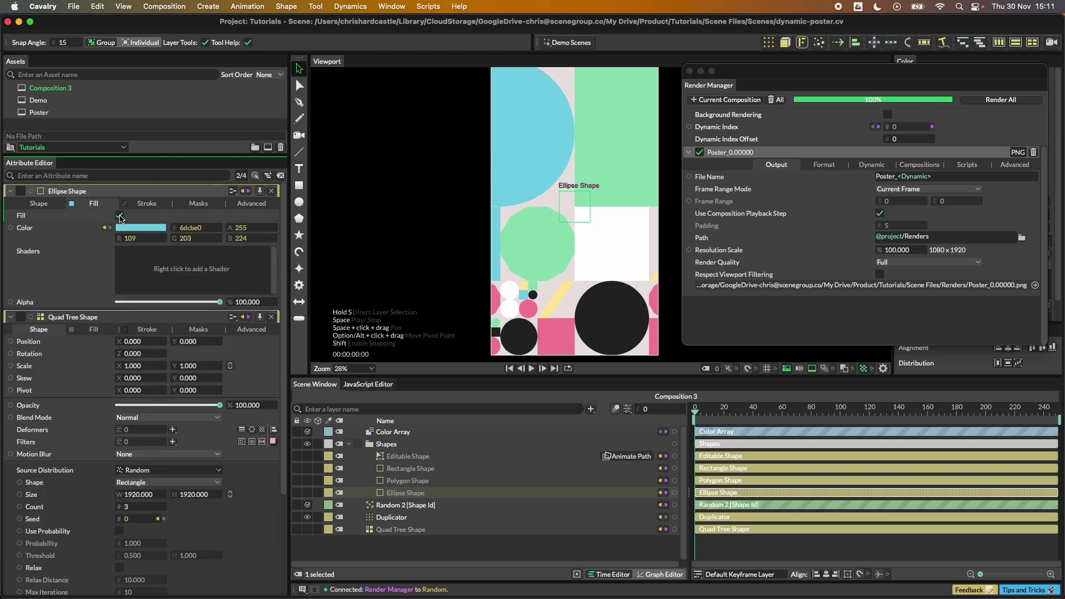
{"action": "left_click", "coordinate": [147, 205]}
{"action": "left_click", "coordinate": [119, 216]}
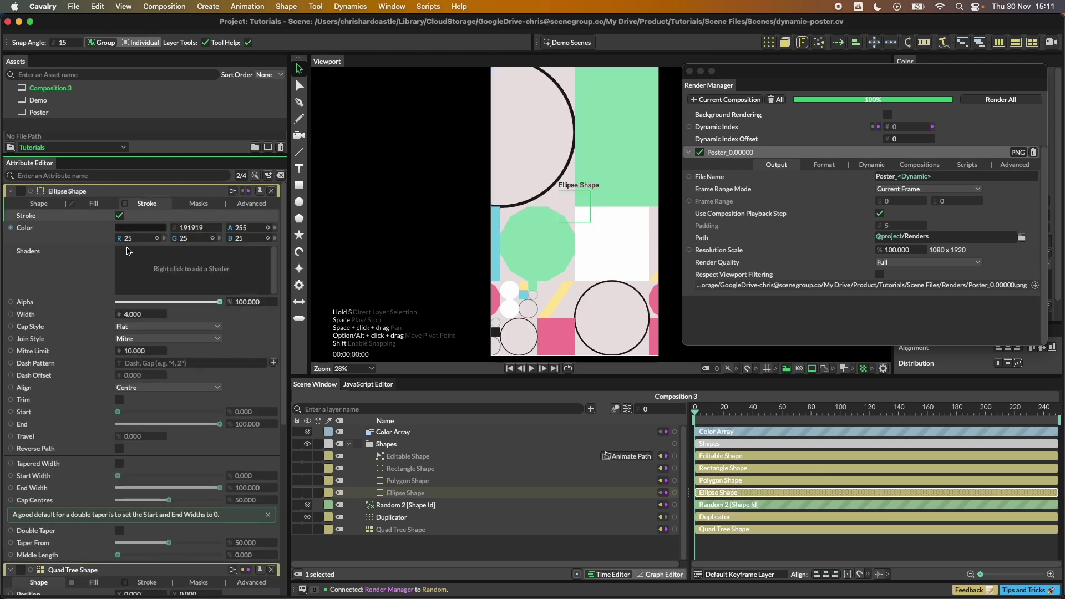
Align the Ellipse Shape's stroke to Inner and set its width to 26.3.
{"action": "left_click", "coordinate": [143, 391]}
{"action": "left_click", "coordinate": [141, 403]}
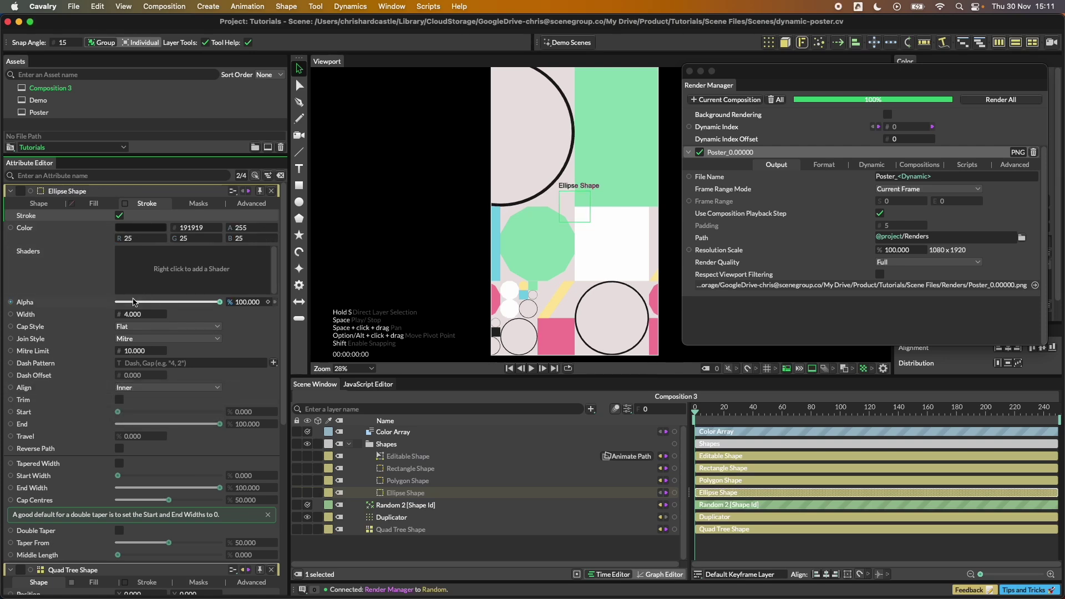
{"action": "left_click_drag", "start_coordinate": [133, 314], "coordinate": [191, 314]}
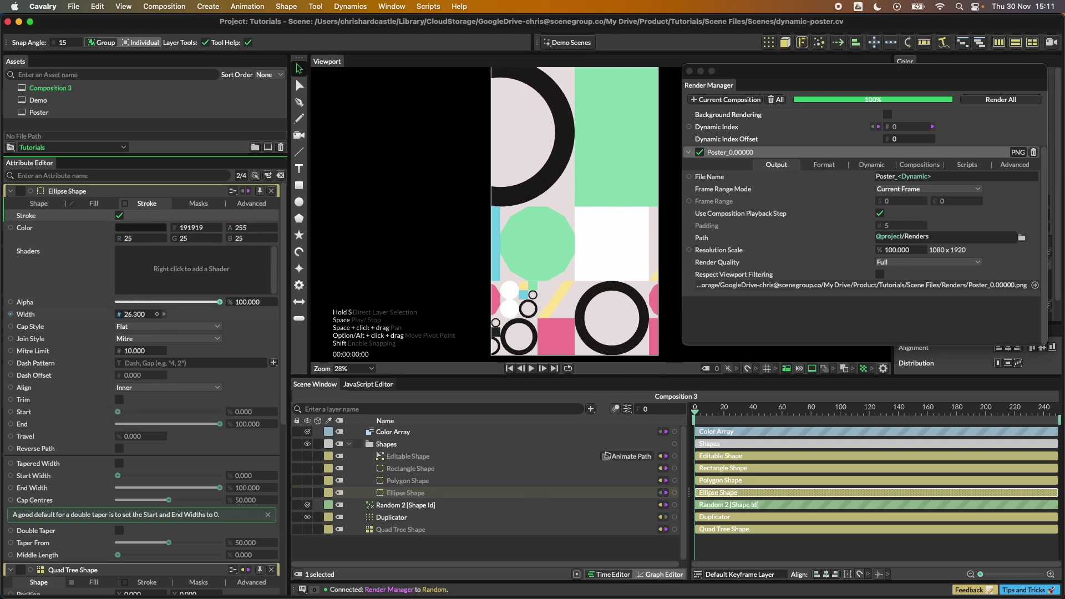
Connect the Color Array to the Ellipse Shape's stroke color and deselect the layers.
{"action": "left_click_drag", "start_coordinate": [675, 433], "coordinate": [107, 229]}
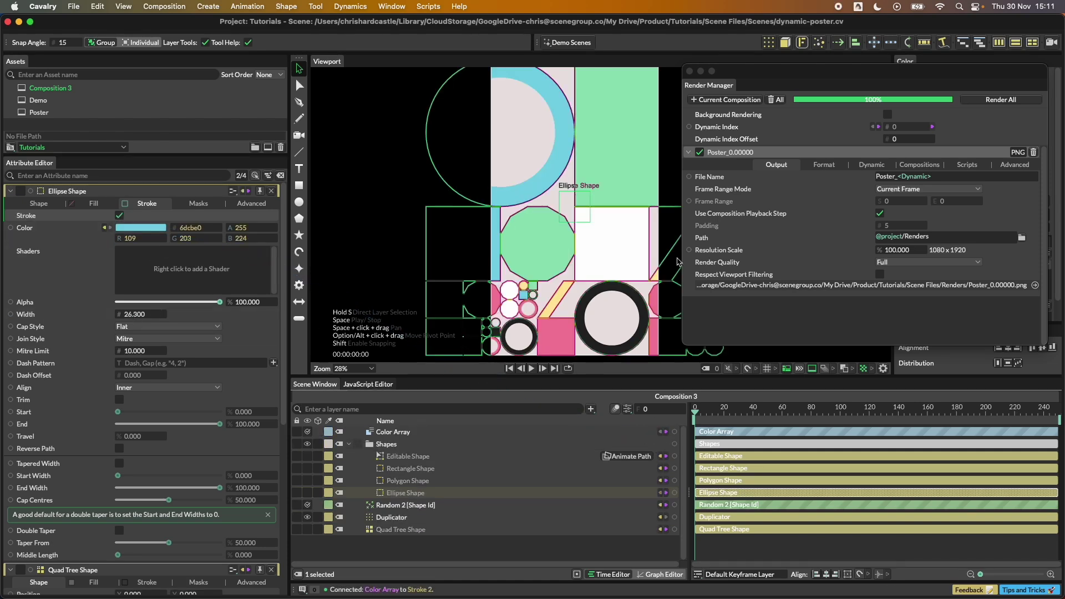
{"action": "left_click", "coordinate": [890, 132]}
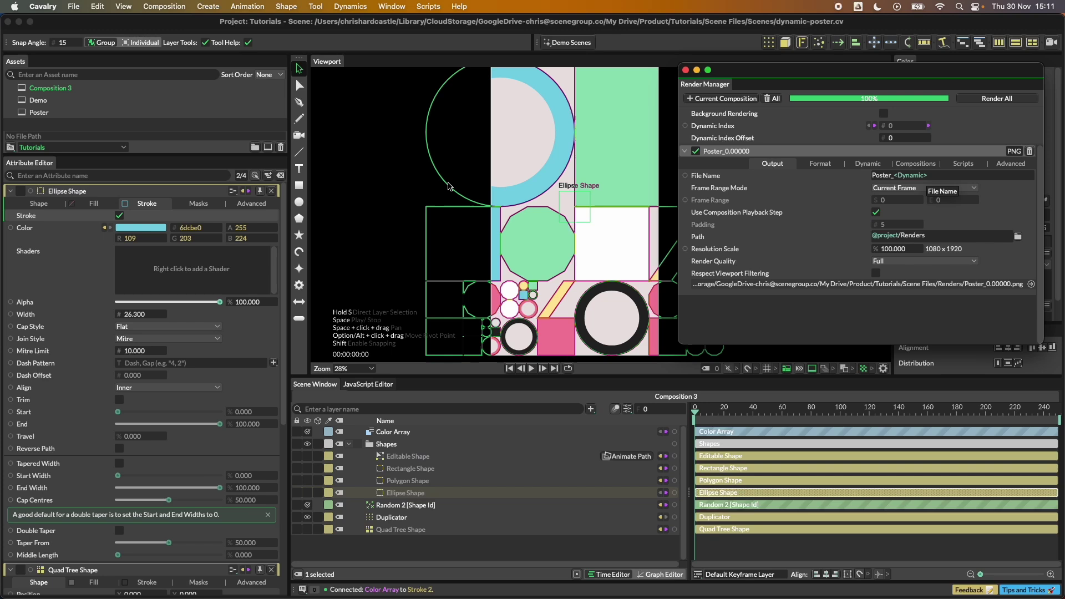
{"action": "left_click", "coordinate": [371, 167]}
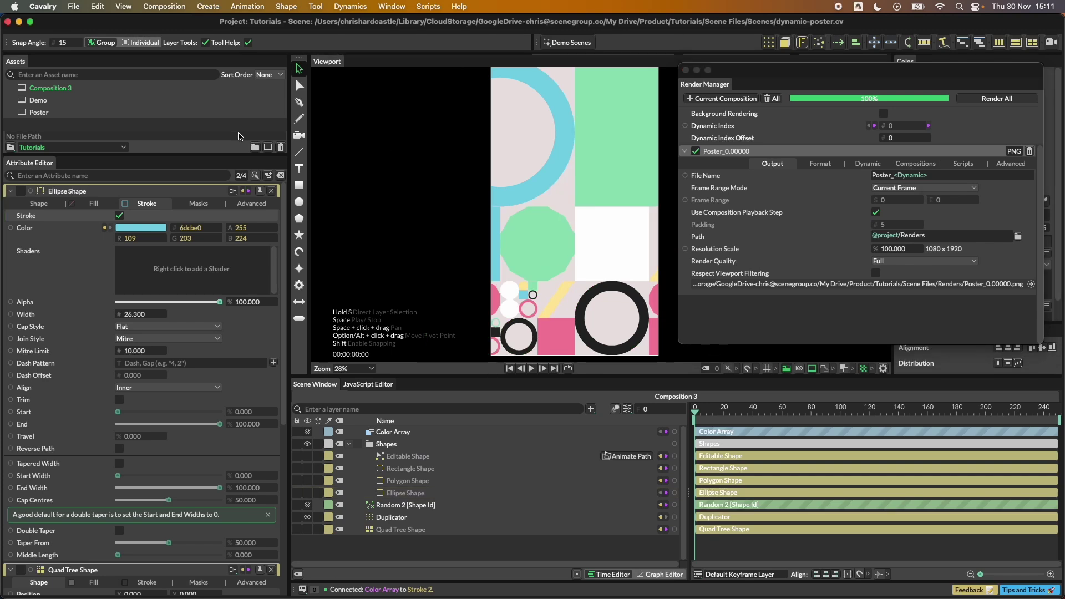
Open the Poster composition and set the Dynamic Index Offset to 1 to inspect its edition number.
{"action": "double_click", "coordinate": [39, 113]}
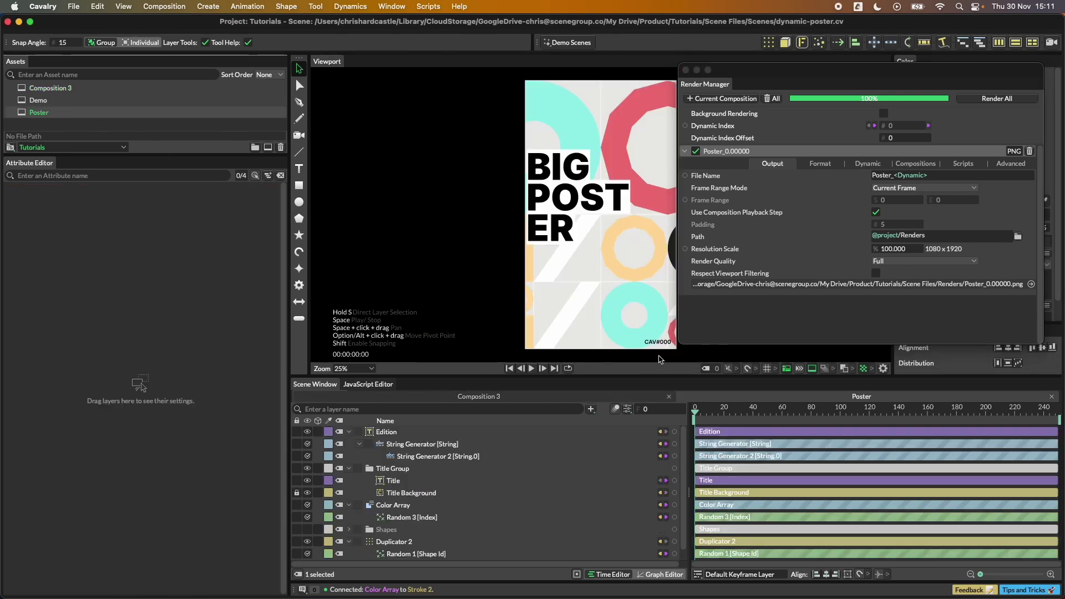
{"action": "left_click", "coordinate": [894, 183]}
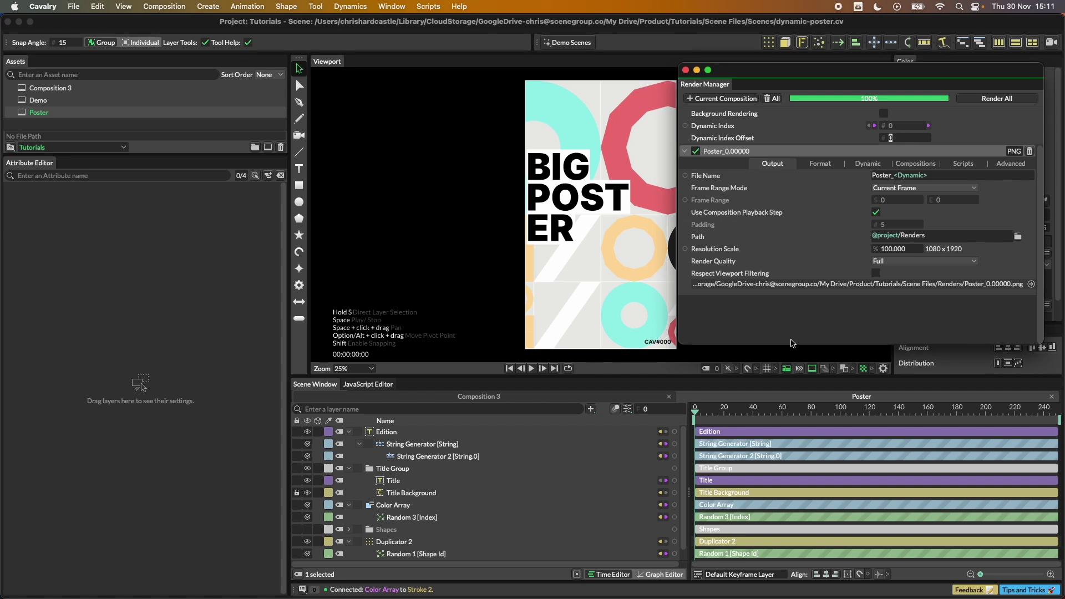
{"action": "type", "text": "1"}
{"action": "left_click", "coordinate": [698, 360]}
{"action": "scroll", "coordinate": [611, 281], "scroll_direction": "up", "scroll_amount": 10}
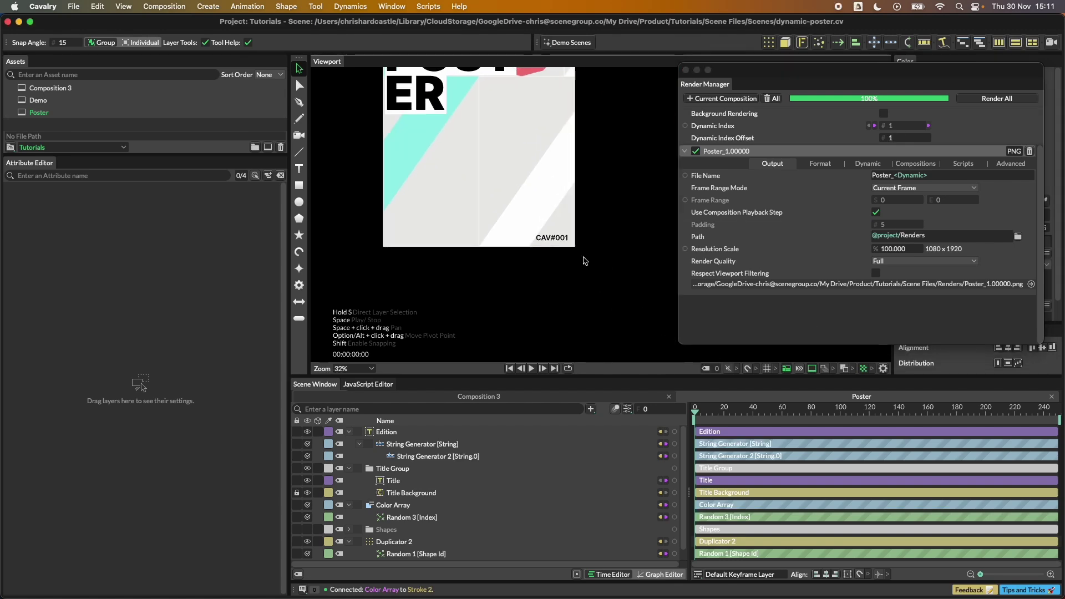
{"action": "scroll", "coordinate": [549, 255], "scroll_direction": "up", "scroll_amount": 1}
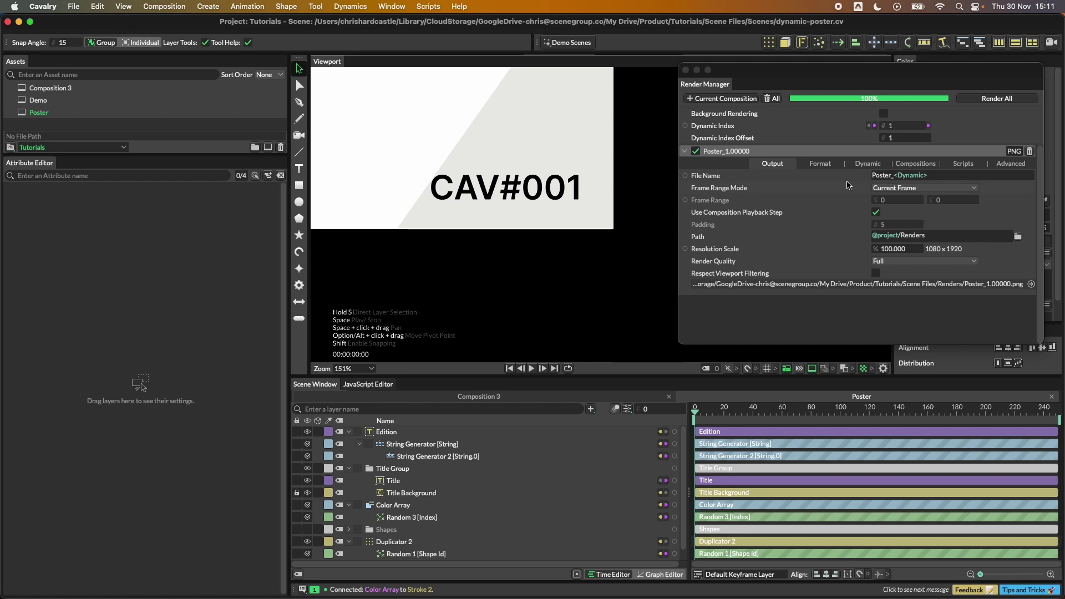
Step the Dynamic Index Offset up and down, ending at 8, to preview how the edition number updates.
{"action": "key", "text": "Up"}
{"action": "key", "text": "Up"}
{"action": "key", "text": "Up"}
{"action": "key", "text": "Up"}
{"action": "key", "text": "Up"}
{"action": "key", "text": "Up"}
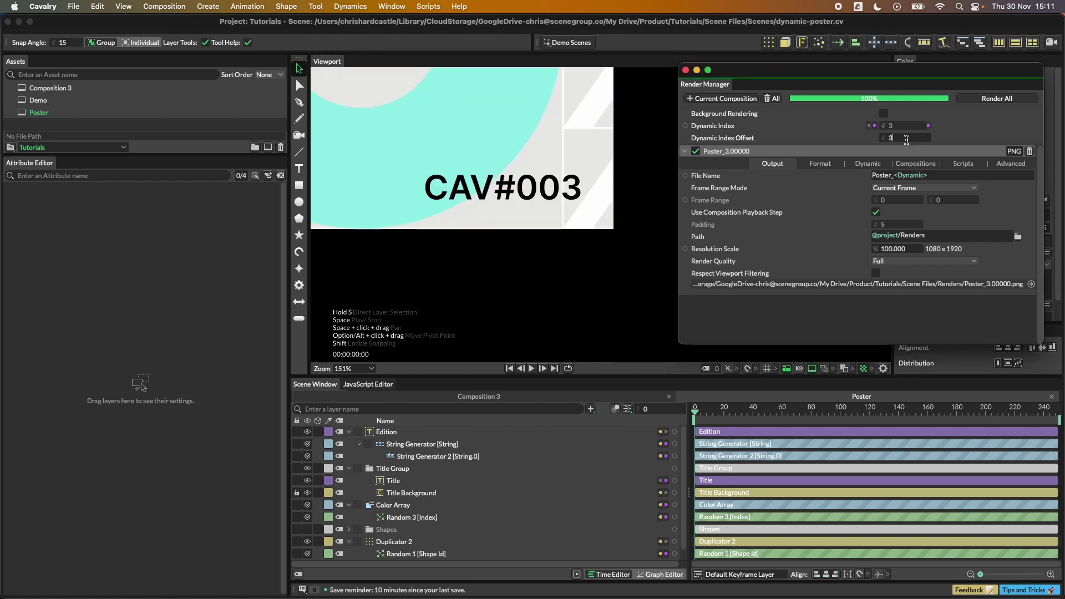
{"action": "key", "text": "Down"}
{"action": "key", "text": "Down"}
{"action": "key", "text": "Down"}
{"action": "key", "text": "Down"}
{"action": "key", "text": "Down"}
{"action": "key", "text": "Down"}
{"action": "key", "text": "Down"}
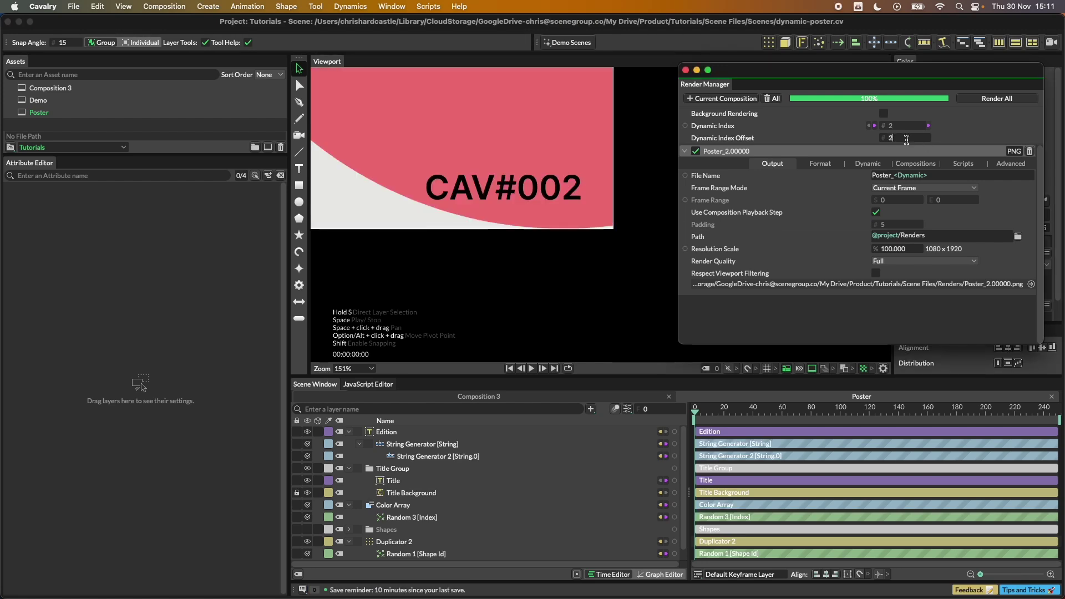
{"action": "key", "text": "Up"}
{"action": "key", "text": "Up"}
{"action": "key", "text": "Up"}
{"action": "key", "text": "Up"}
{"action": "key", "text": "Up"}
{"action": "key", "text": "Up"}
{"action": "key", "text": "Up"}
{"action": "key", "text": "Up"}
{"action": "key", "text": "Up"}
{"action": "key", "text": "Up"}
{"action": "key", "text": "Up"}
{"action": "key", "text": "Up"}
{"action": "key", "text": "Up"}
{"action": "key", "text": "Up"}
{"action": "key", "text": "Up"}
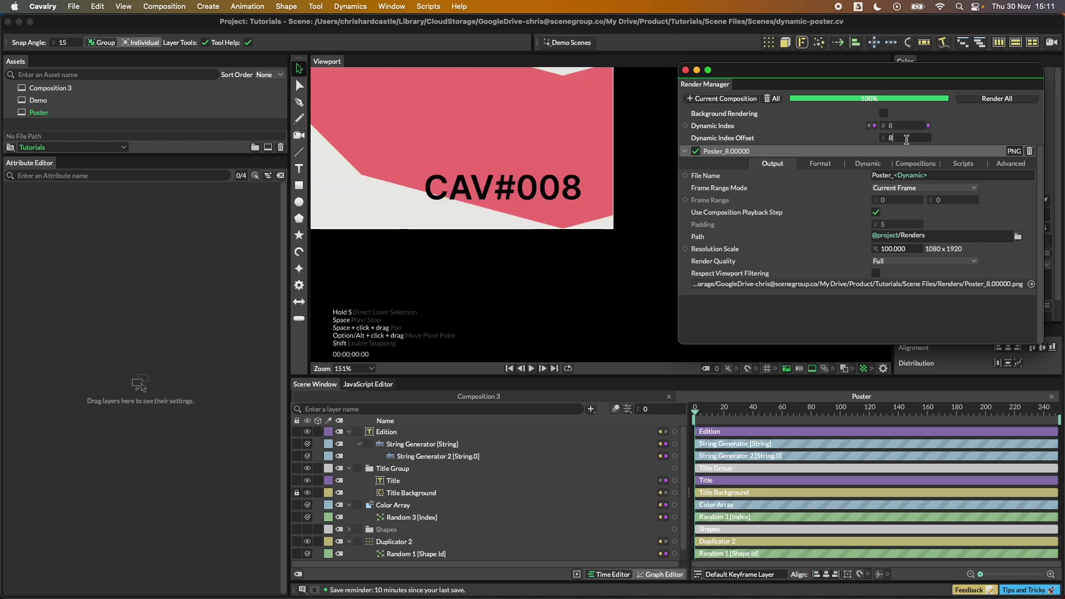
Step the Dynamic Index Offset through more values and return it to 0 to preview the poster's edition numbers.
{"action": "key", "text": "Down"}
{"action": "key", "text": "Down"}
{"action": "key", "text": "Down"}
{"action": "key", "text": "Down"}
{"action": "key", "text": "Down"}
{"action": "key", "text": "Down"}
{"action": "key", "text": "Down"}
{"action": "key", "text": "Down"}
{"action": "key", "text": "Down"}
{"action": "key", "text": "Down"}
{"action": "key", "text": "Down"}
{"action": "key", "text": "Down"}
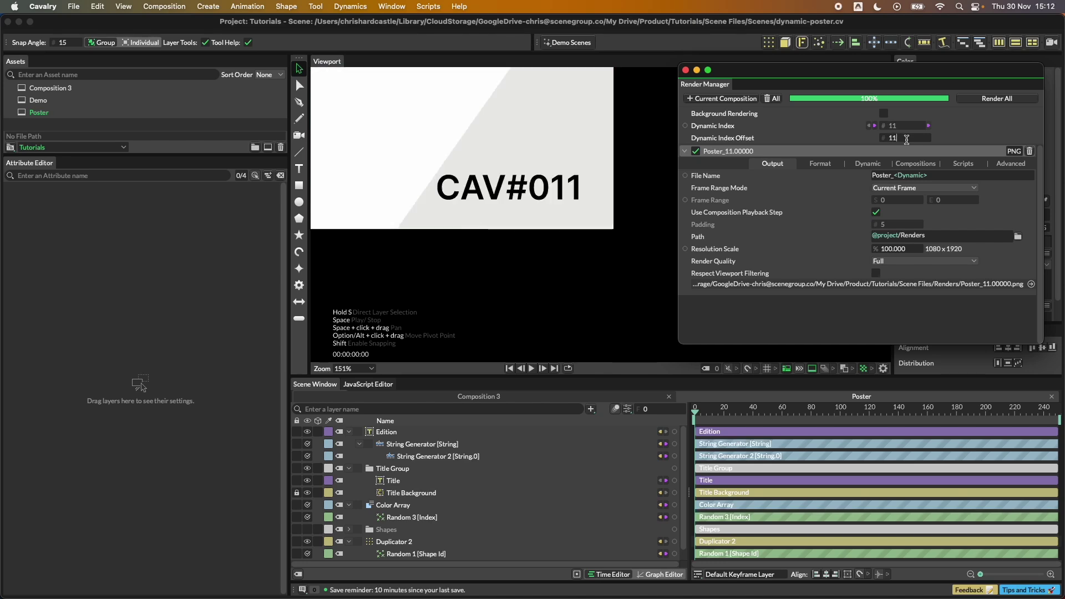
{"action": "key", "text": "Down"}
{"action": "key", "text": "Down"}
{"action": "key", "text": "Down"}
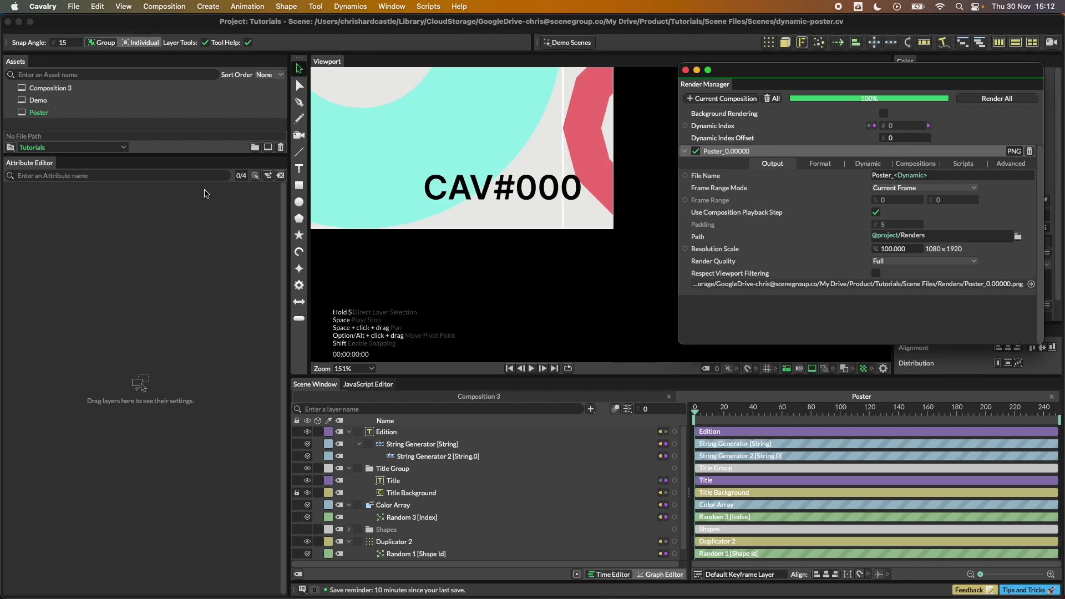
Open Composition 3 and add a Text Shape with right-aligned text.
{"action": "double_click", "coordinate": [45, 89]}
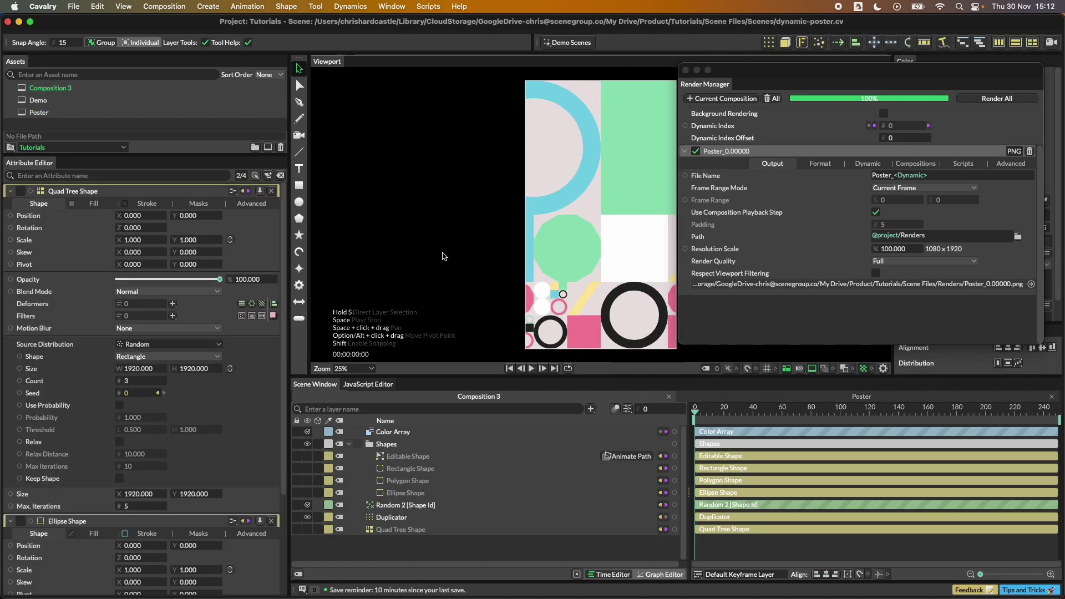
{"action": "scroll", "coordinate": [443, 256], "scroll_direction": "right", "scroll_amount": 5}
{"action": "scroll", "coordinate": [443, 256], "scroll_direction": "down", "scroll_amount": 4}
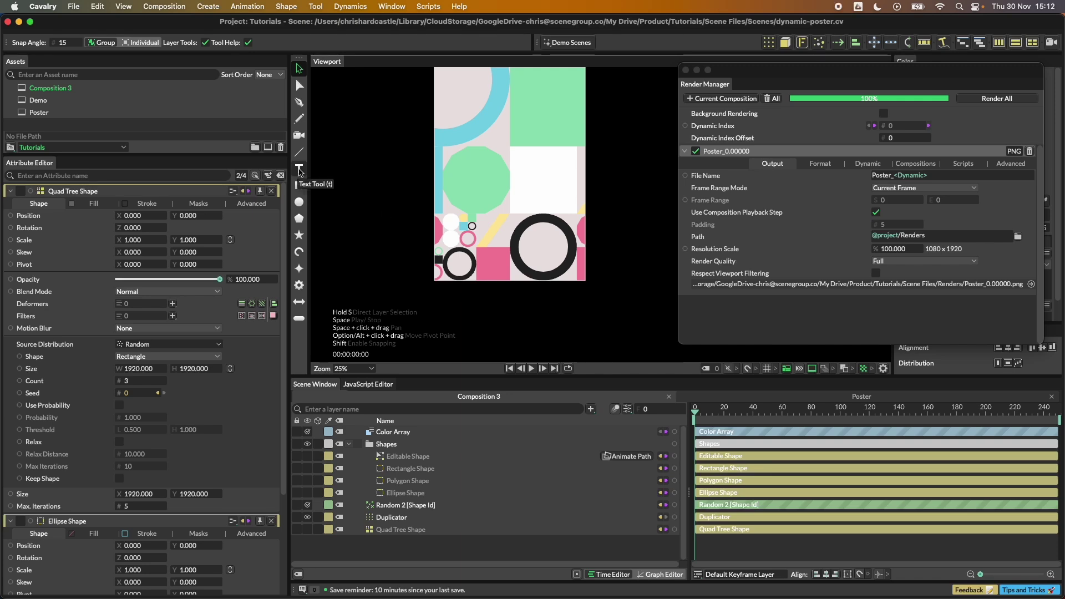
{"action": "left_click", "coordinate": [299, 170]}
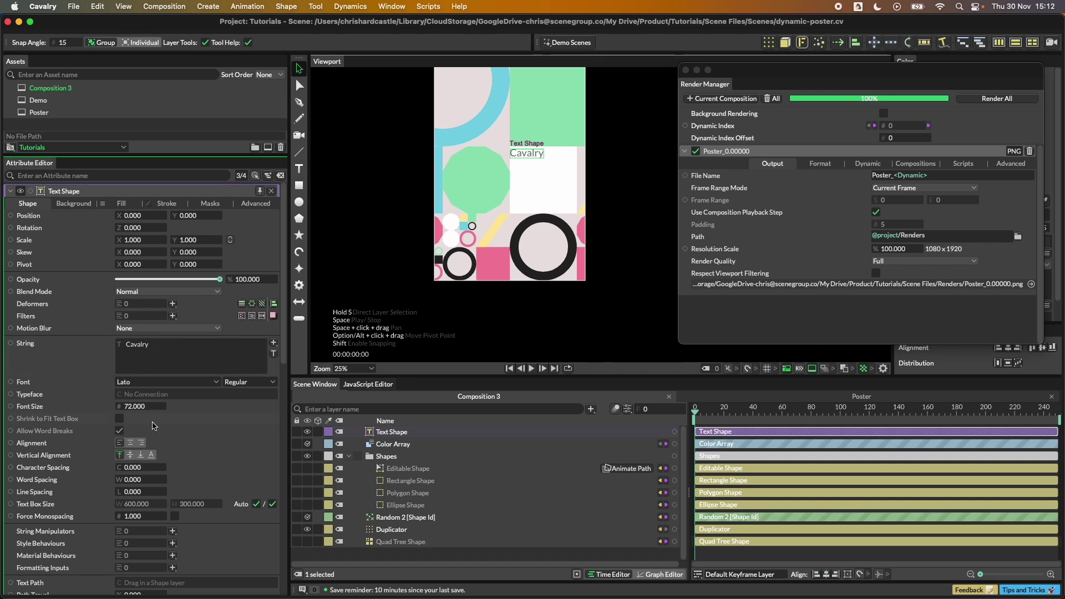
{"action": "left_click", "coordinate": [142, 444]}
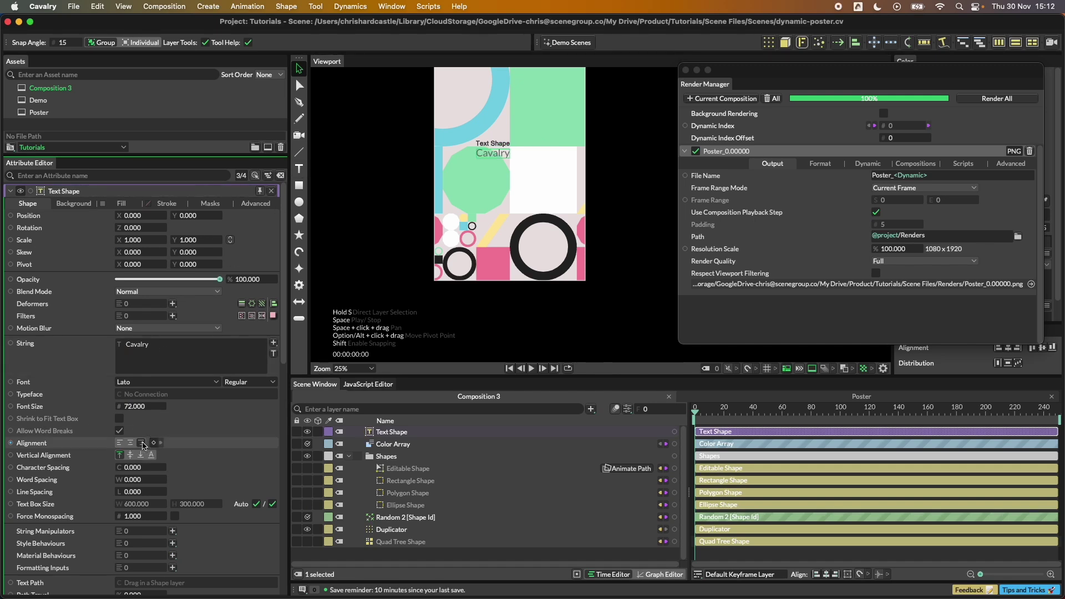
Add a String Generator to the Text Shape's String attribute and set its generator to Formatted String.
{"action": "left_click", "coordinate": [161, 346]}
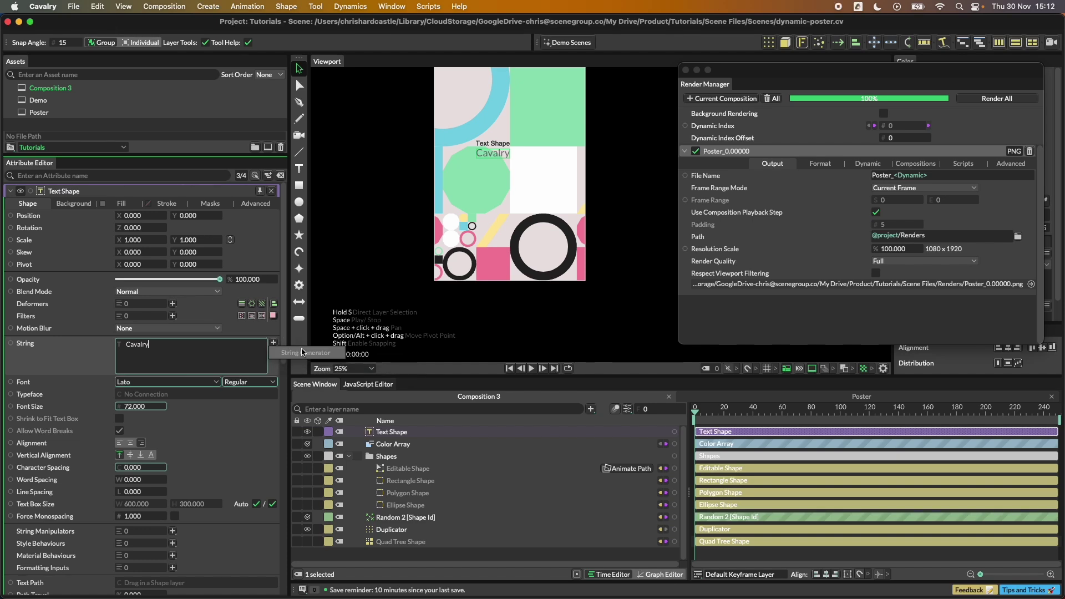
{"action": "left_click", "coordinate": [273, 342]}
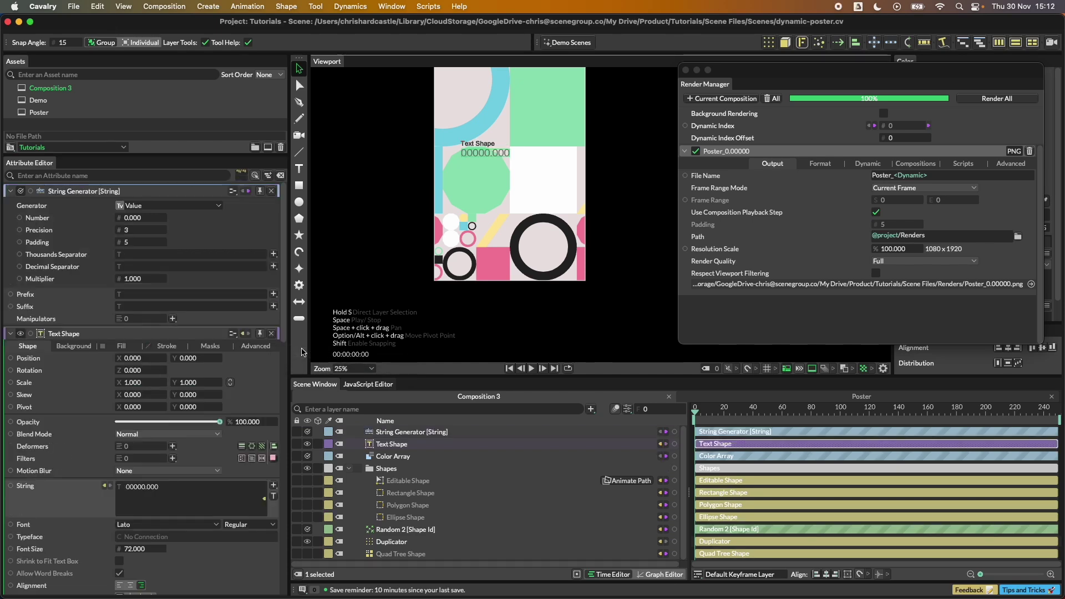
{"action": "left_click", "coordinate": [219, 209]}
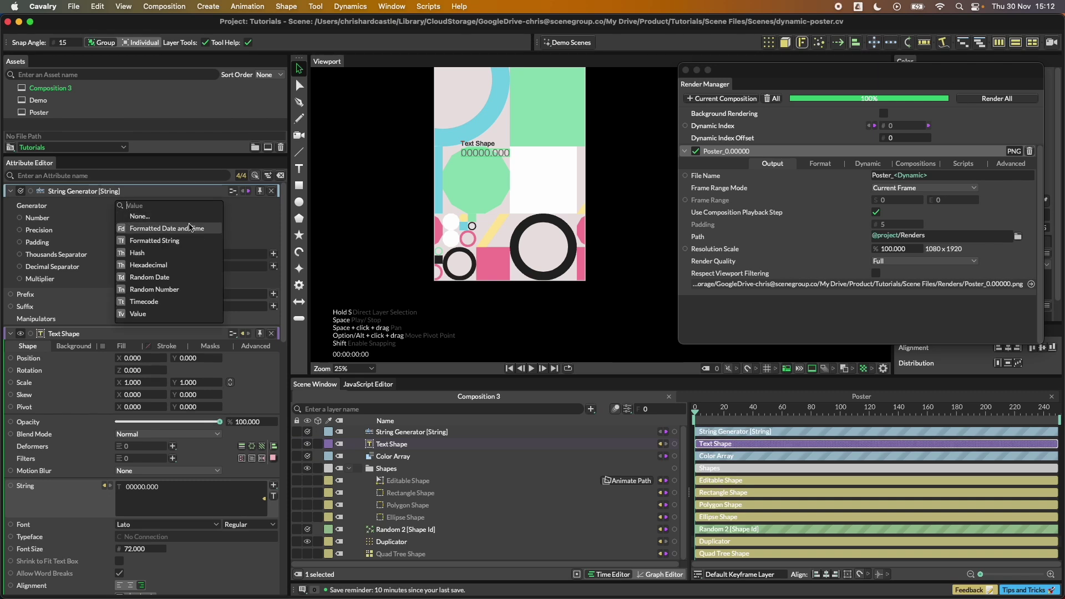
{"action": "left_click", "coordinate": [181, 241]}
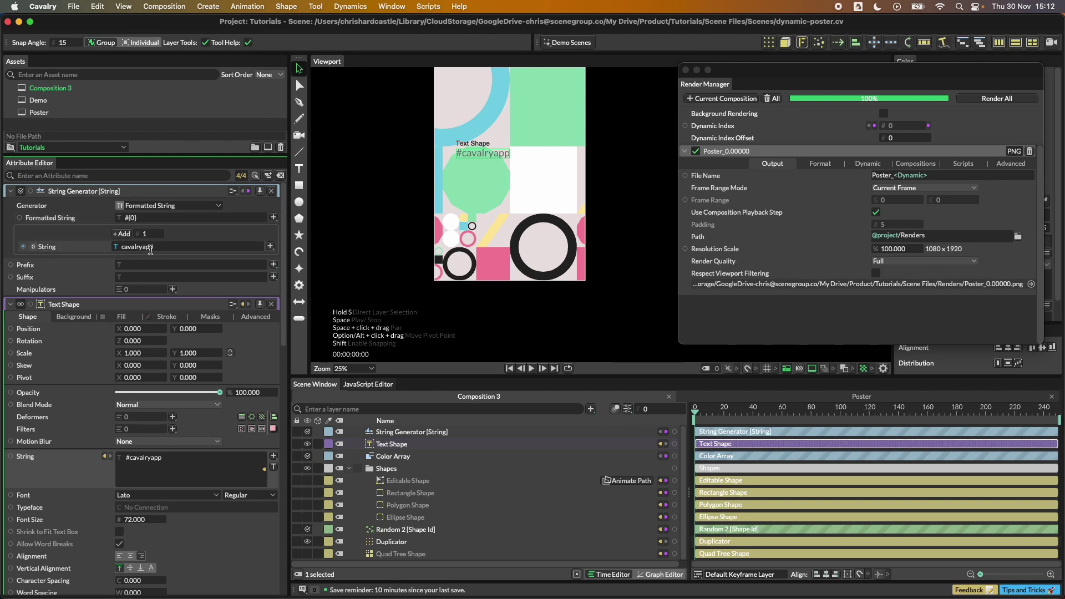
Set the String Generator's Formatted String to CAV-{0}.
{"action": "left_click", "coordinate": [126, 217]}
{"action": "type", "text": "CAV"}
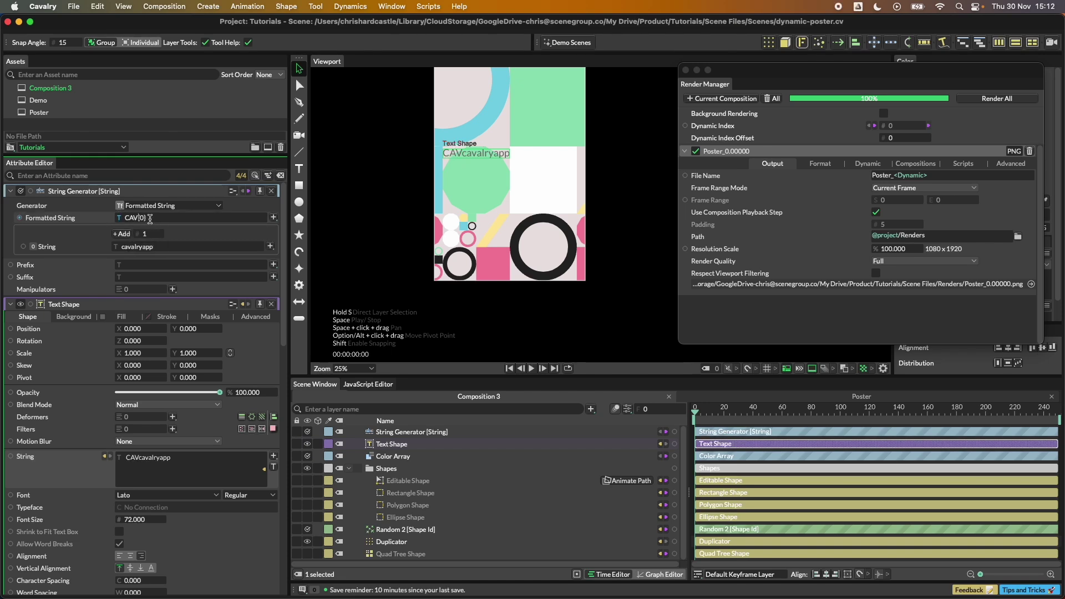
{"action": "type", "text": "-"}
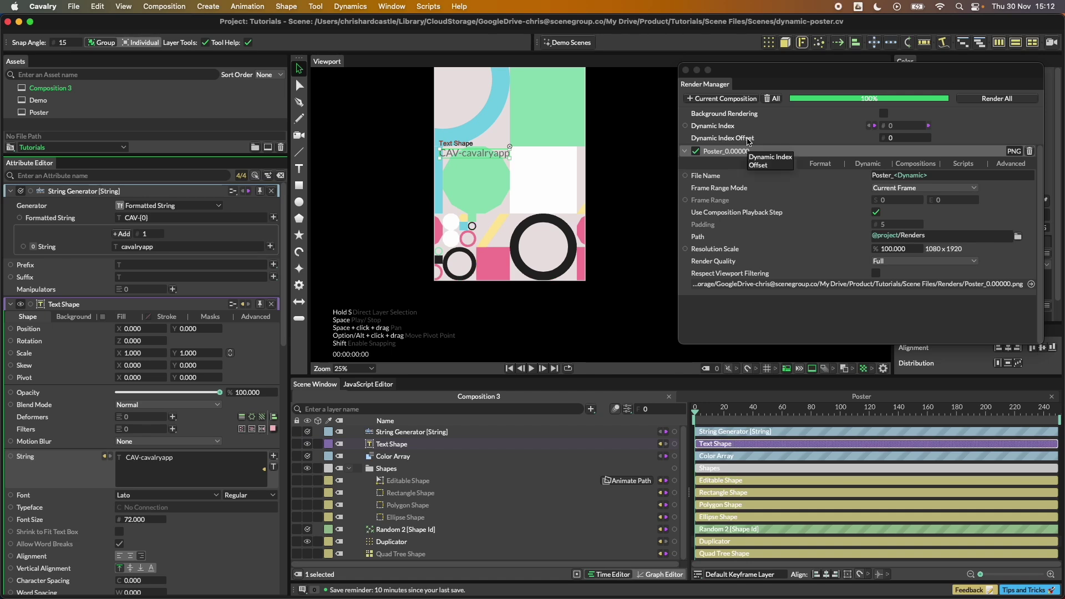
Add a second String Generator to the {0} string input and connect the Render Manager's Dynamic Index to its Number.
{"action": "left_click", "coordinate": [271, 247]}
{"action": "left_click", "coordinate": [294, 256]}
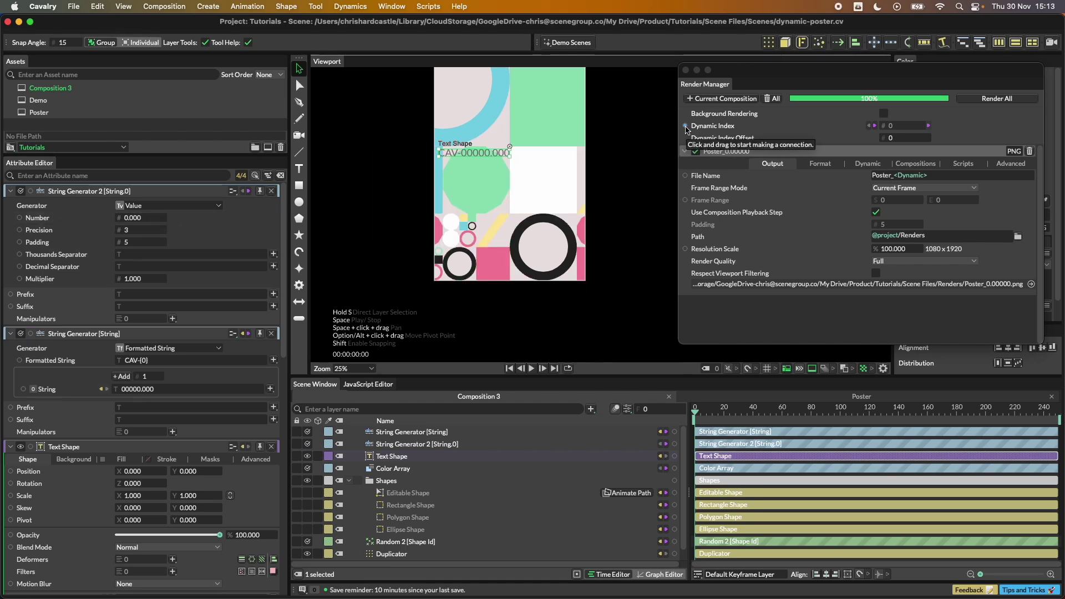
{"action": "left_click_drag", "start_coordinate": [686, 129], "coordinate": [143, 220]}
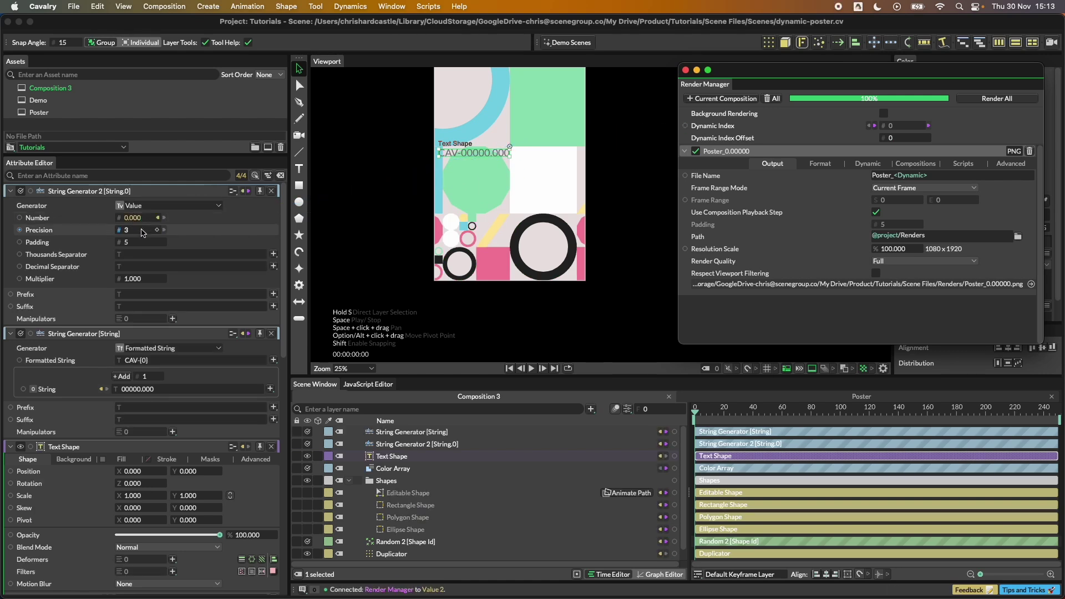
Set String Generator 2's Padding to 3 and Precision to 0.
{"action": "left_click", "coordinate": [134, 243]}
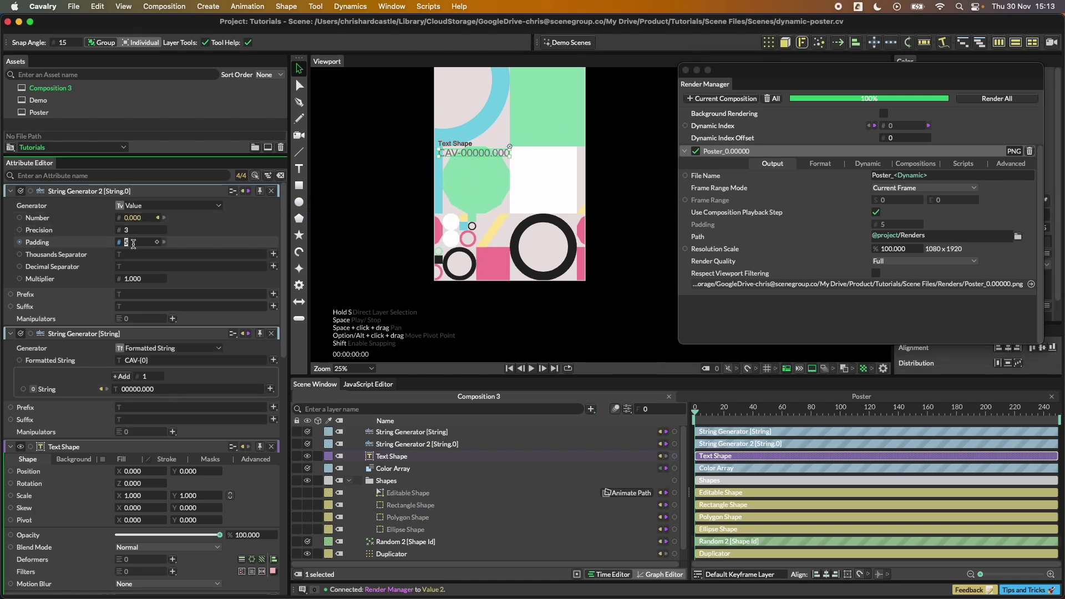
{"action": "type", "text": "3"}
{"action": "left_click", "coordinate": [136, 230]}
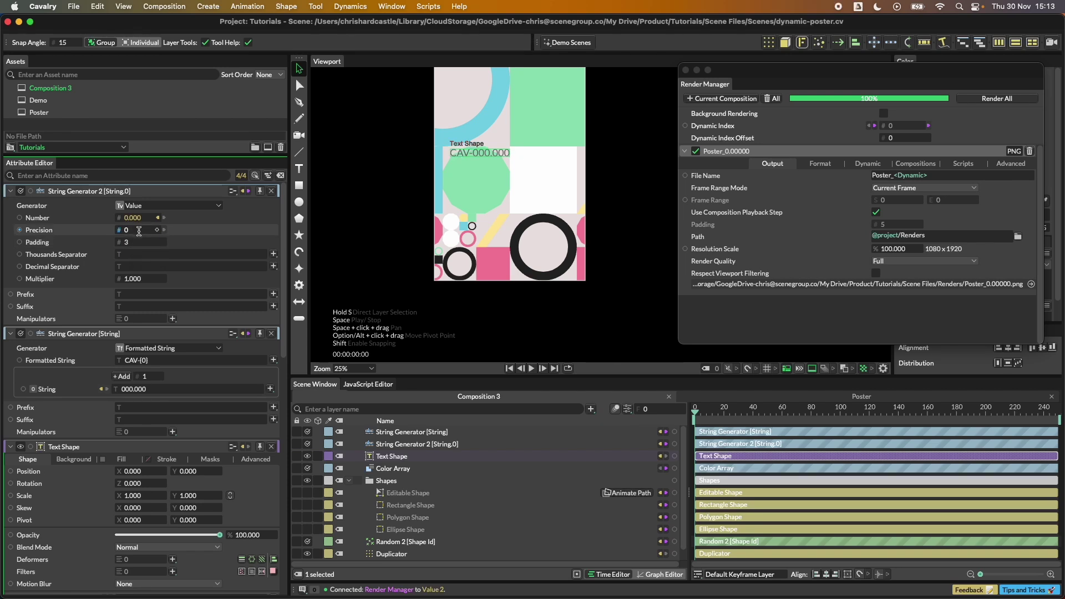
{"action": "key", "text": "Return"}
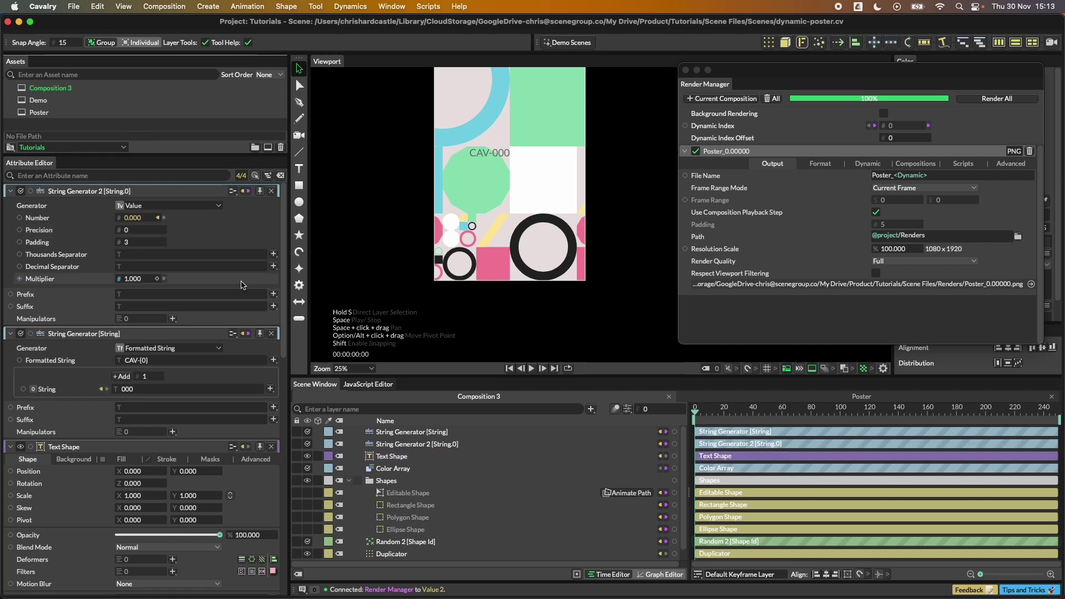
Step the Dynamic Index Offset up from 1 and back to 0 to check the edition text in Composition 3.
{"action": "left_click", "coordinate": [638, 166]}
{"action": "left_click", "coordinate": [894, 138]}
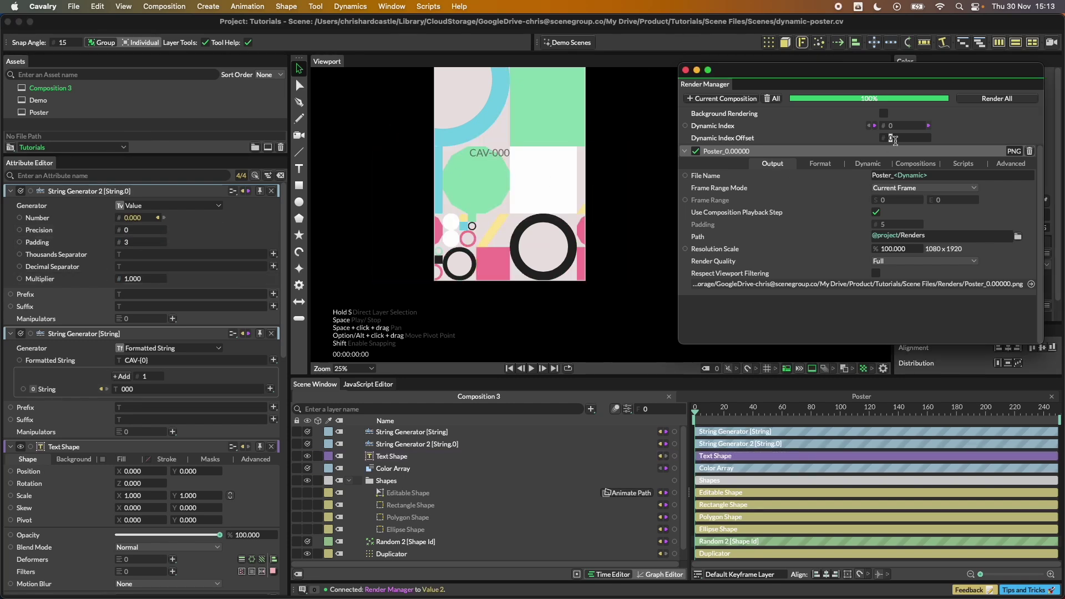
{"action": "type", "text": "1"}
{"action": "scroll", "coordinate": [587, 211], "scroll_direction": "up", "scroll_amount": 6}
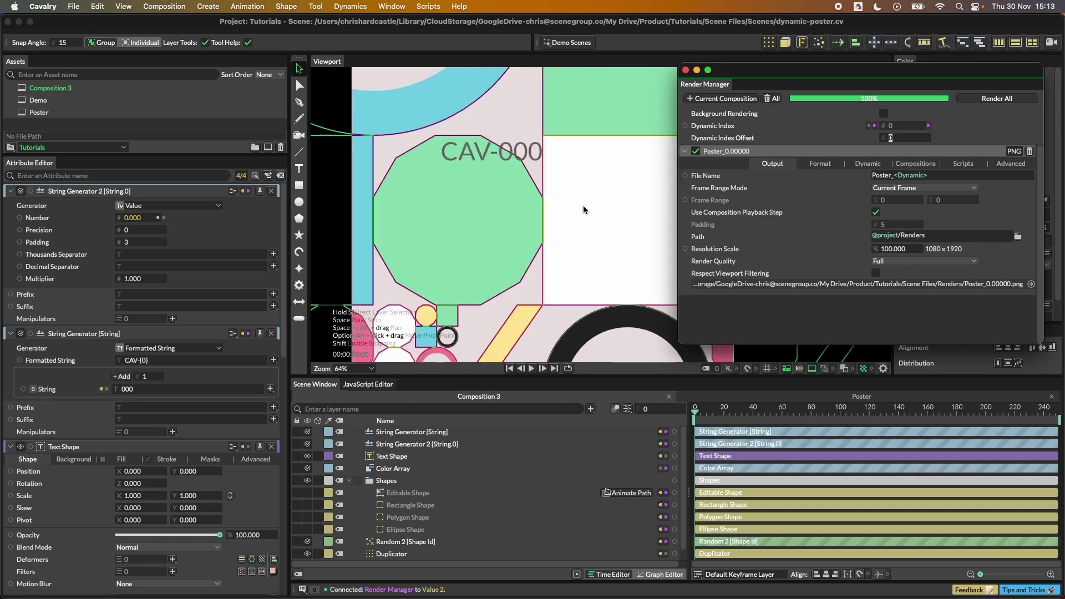
{"action": "key", "text": "Up"}
{"action": "key", "text": "Up"}
{"action": "key", "text": "Down"}
{"action": "key", "text": "Down"}
{"action": "key", "text": "Down"}
{"action": "scroll", "coordinate": [518, 223], "scroll_direction": "down", "scroll_amount": 6}
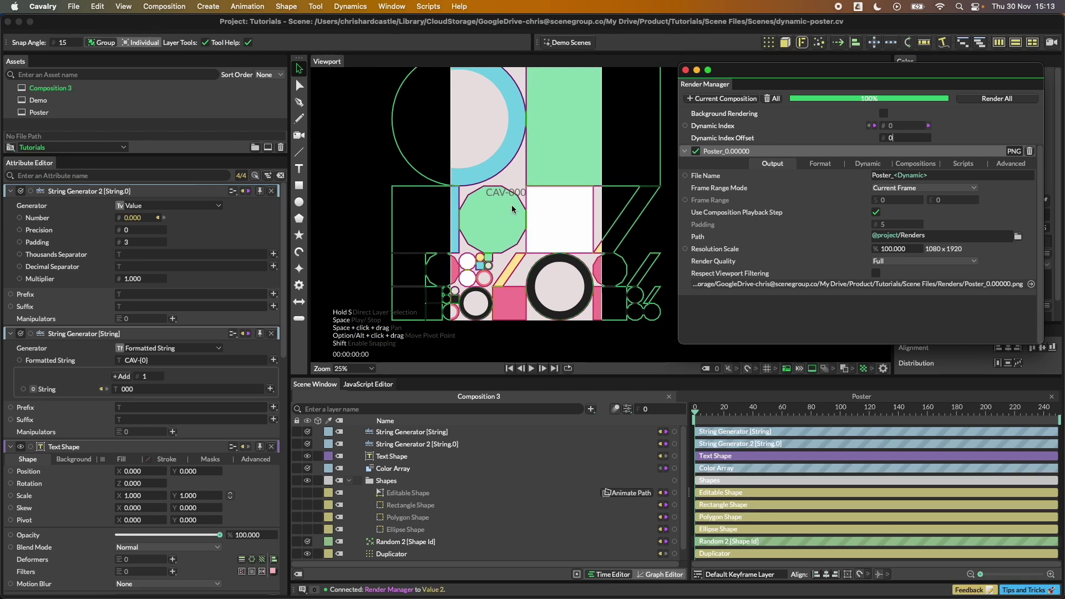
Move the edition text to the poster's bottom-right corner, at about X 500, Y -862, and set its font size to 50.
{"action": "left_click_drag", "start_coordinate": [512, 197], "coordinate": [580, 313]}
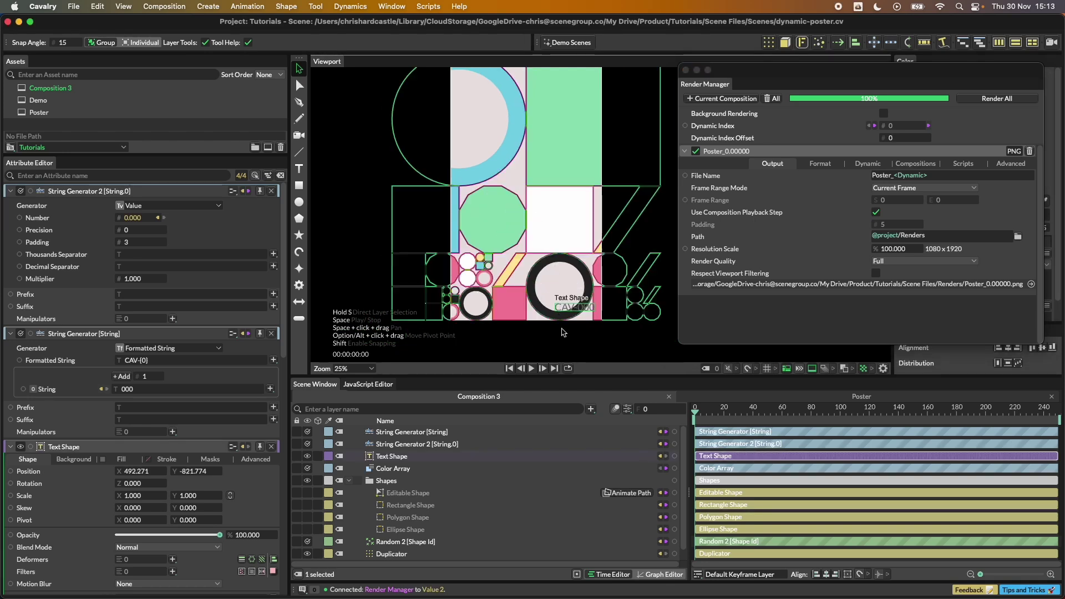
{"action": "left_click", "coordinate": [392, 456]}
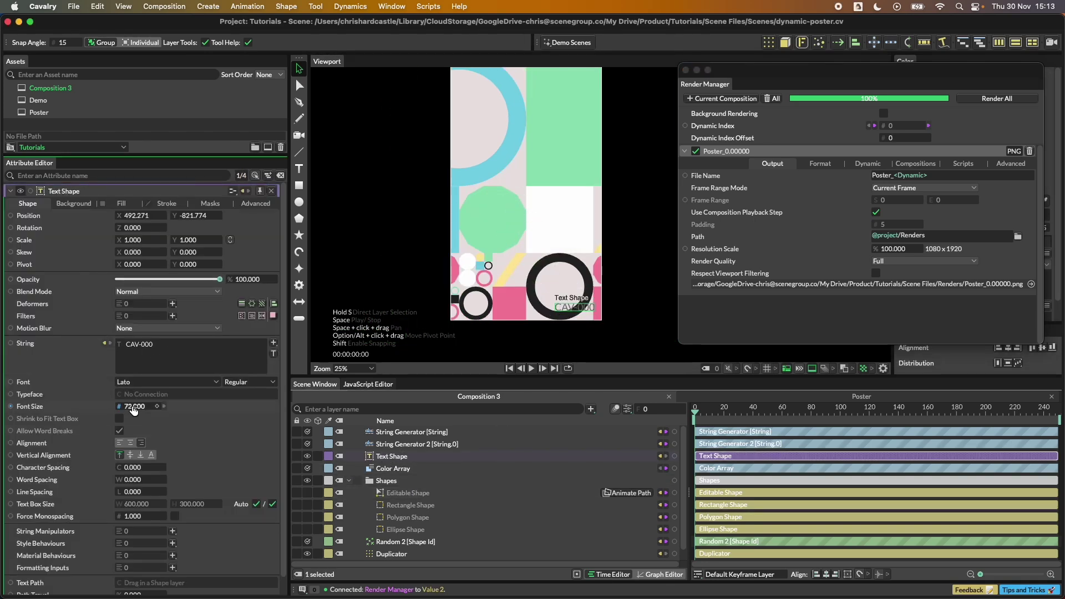
{"action": "left_click_drag", "start_coordinate": [133, 406], "coordinate": [108, 406]}
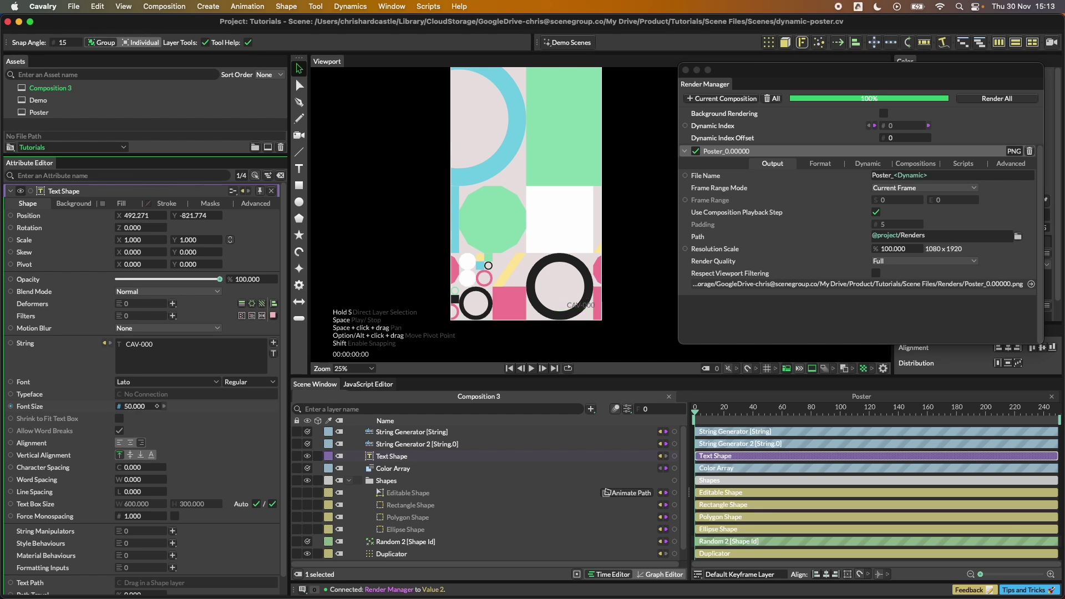
{"action": "scroll", "coordinate": [579, 306], "scroll_direction": "up", "scroll_amount": 5}
{"action": "left_click_drag", "start_coordinate": [597, 309], "coordinate": [600, 322]}
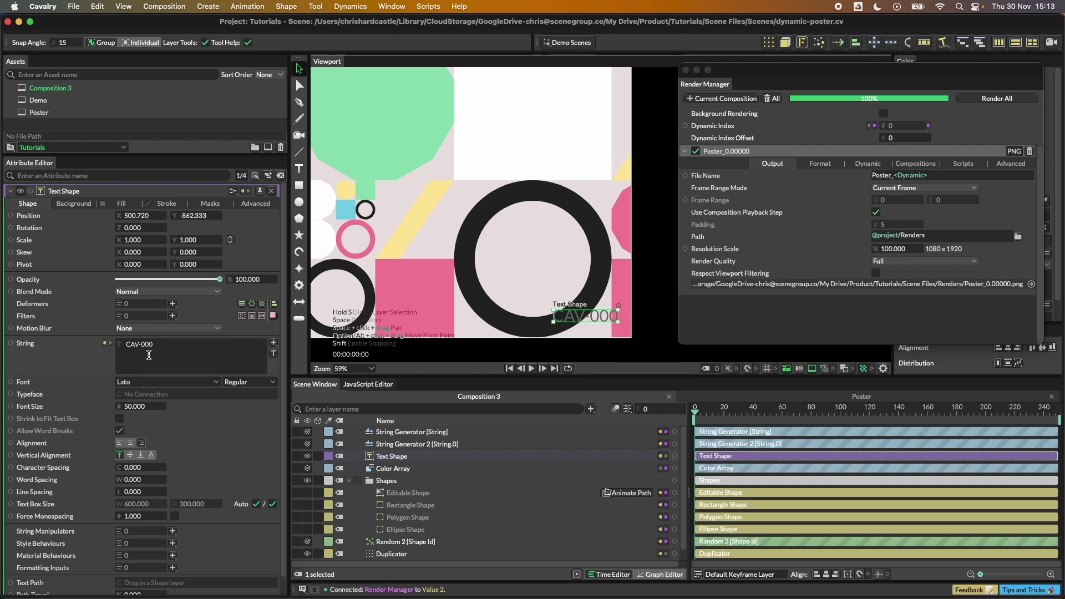
Set the edition text's fill color to black and its font style to Bold.
{"action": "left_click", "coordinate": [121, 203]}
{"action": "left_click", "coordinate": [139, 227]}
{"action": "left_click", "coordinate": [117, 78]}
{"action": "left_click", "coordinate": [82, 220]}
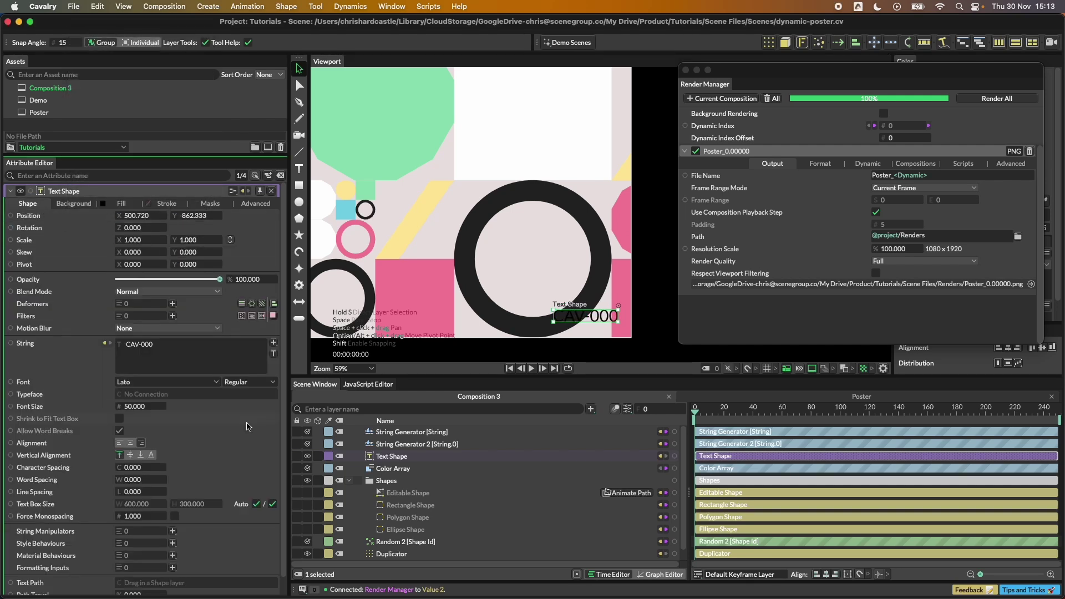
{"action": "left_click", "coordinate": [274, 382]}
{"action": "left_click", "coordinate": [229, 415]}
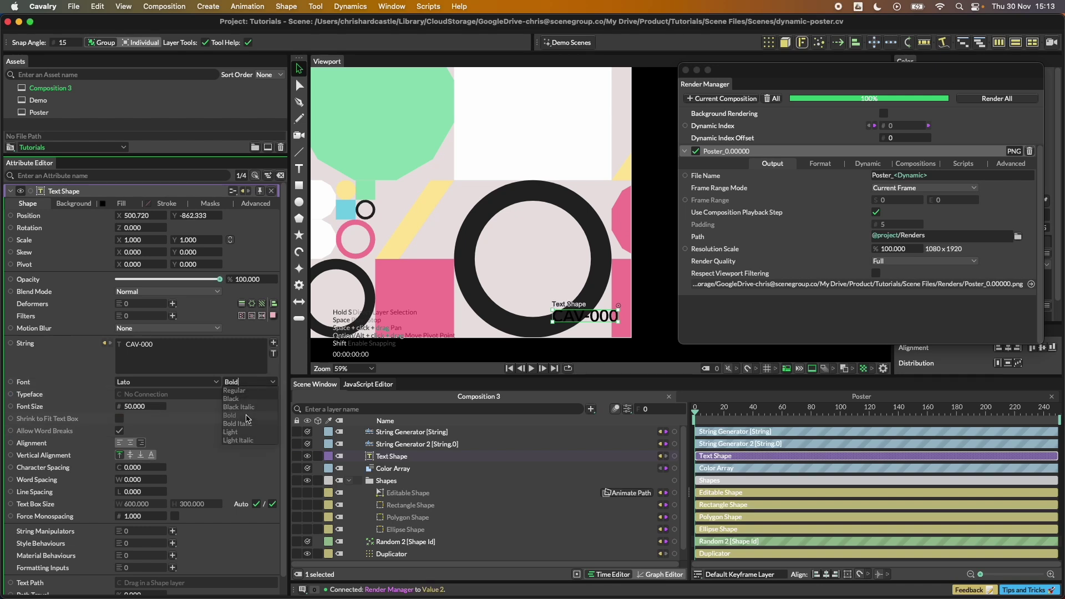
{"action": "scroll", "coordinate": [502, 286], "scroll_direction": "down", "scroll_amount": 5}
{"action": "scroll", "coordinate": [502, 286], "scroll_direction": "down", "scroll_amount": 1}
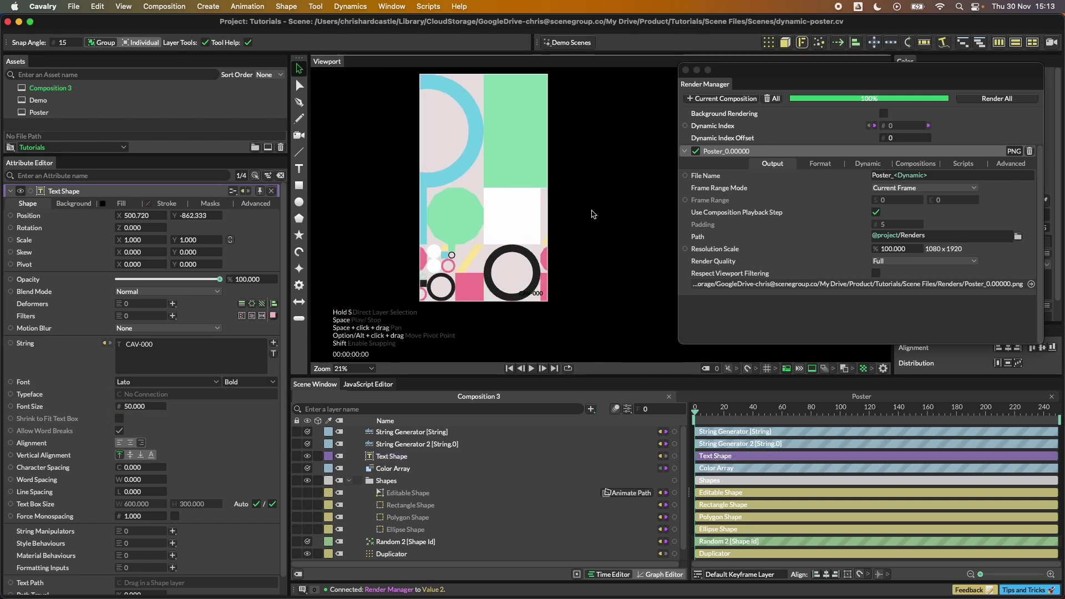
Render all the variations, switch to Finder and preview Poster_99.png from the Renders folder.
{"action": "left_click", "coordinate": [1007, 100]}
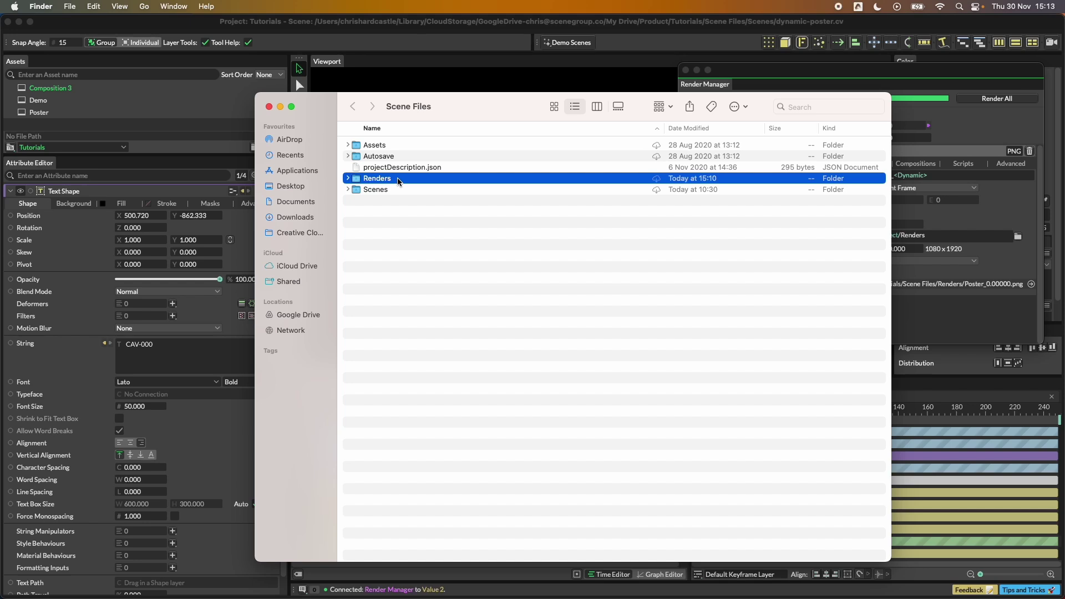
{"action": "double_click", "coordinate": [398, 181]}
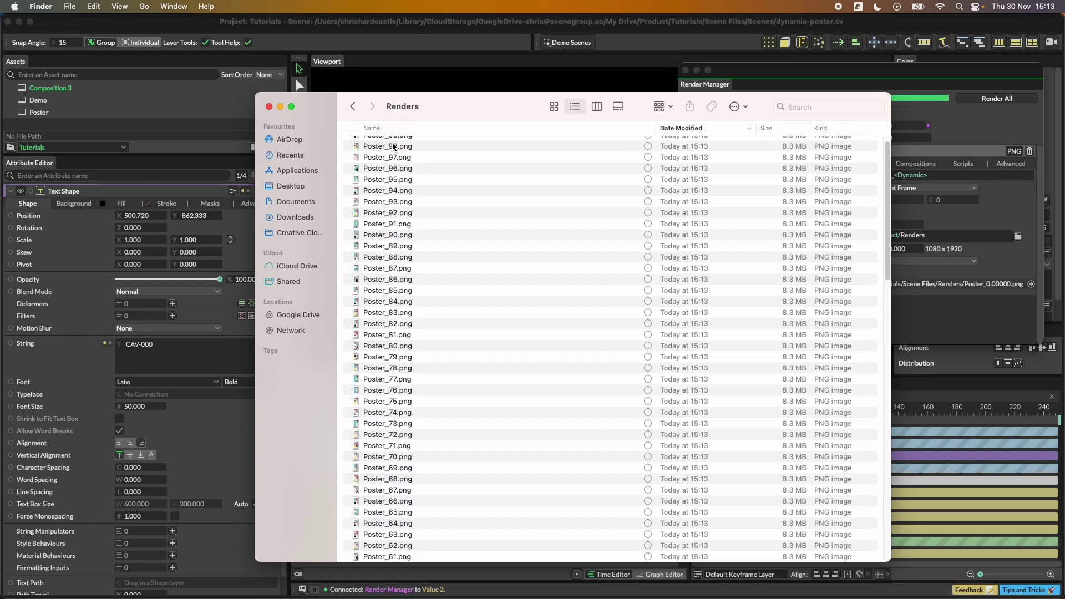
{"action": "scroll", "coordinate": [393, 147], "scroll_direction": "up", "scroll_amount": 1}
{"action": "left_click", "coordinate": [388, 145]}
{"action": "key", "text": "space"}
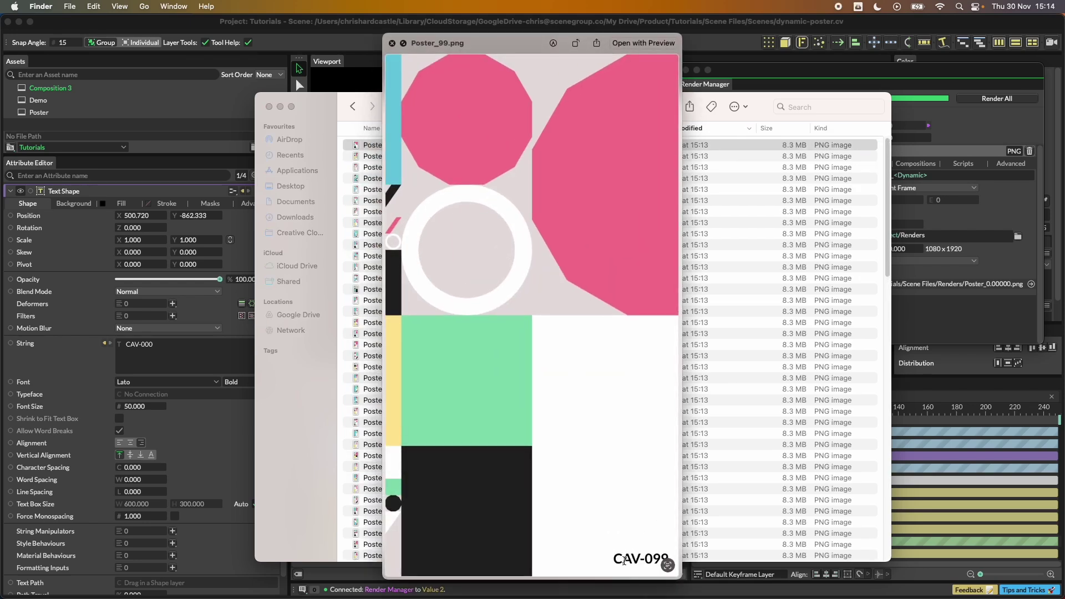
Browse the previews of the rendered poster PNGs to examine their shapes and CAV edition numbers.
{"action": "key", "text": "Down"}
{"action": "key", "text": "Down"}
{"action": "key", "text": "Down"}
{"action": "key", "text": "Down"}
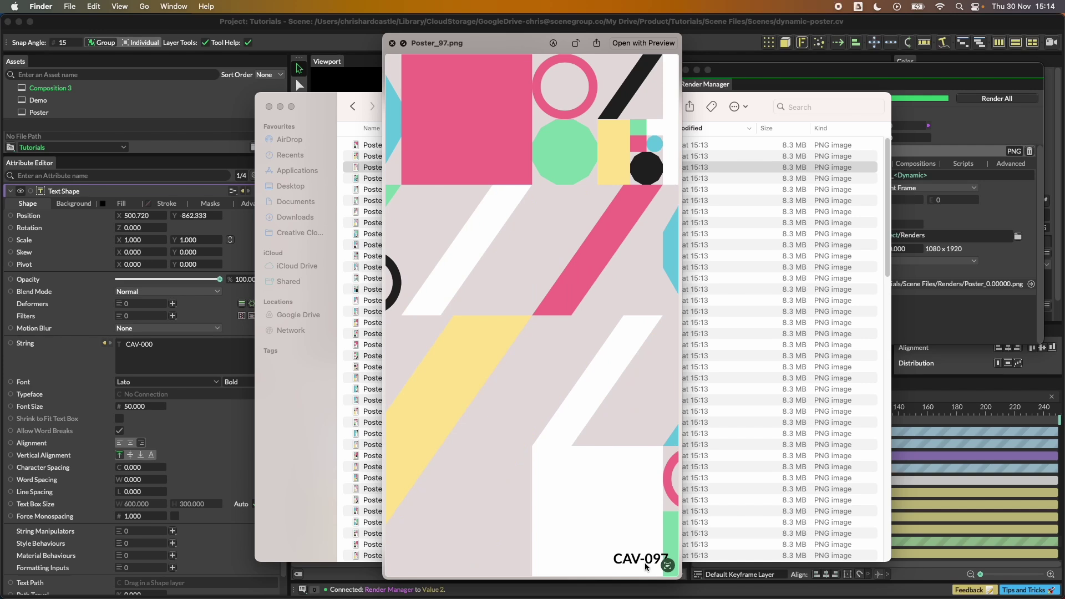
{"action": "key", "text": "Down"}
{"action": "key", "text": "Down"}
{"action": "key", "text": "Down"}
{"action": "key", "text": "Down"}
{"action": "key", "text": "Down"}
{"action": "key", "text": "Down"}
{"action": "key", "text": "Down"}
{"action": "key", "text": "Down"}
{"action": "key", "text": "Down"}
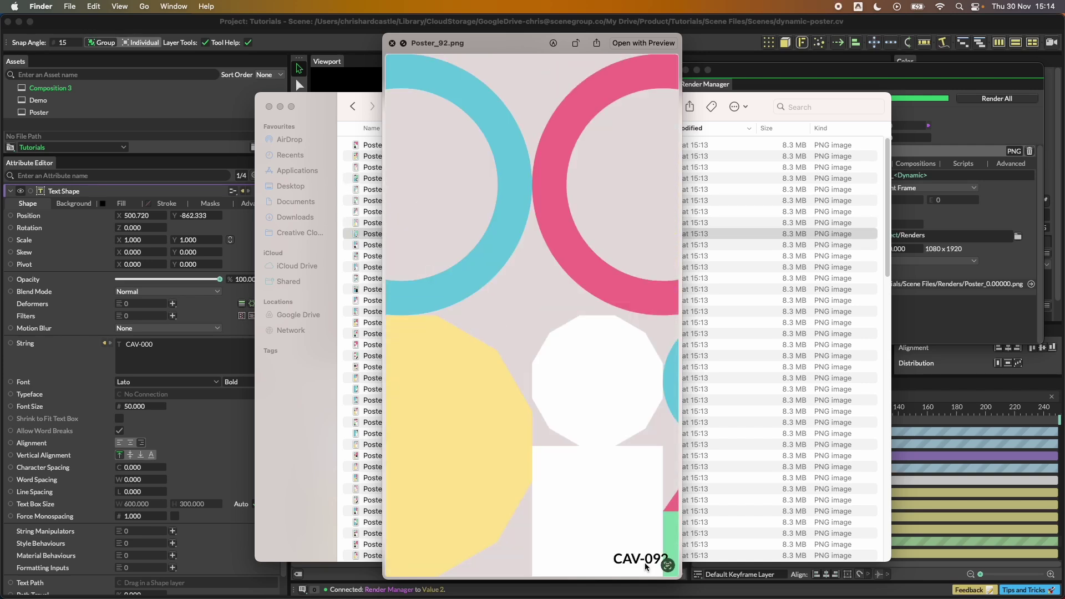
{"action": "key", "text": "Down"}
{"action": "key", "text": "Down"}
{"action": "key", "text": "Down"}
{"action": "key", "text": "Down"}
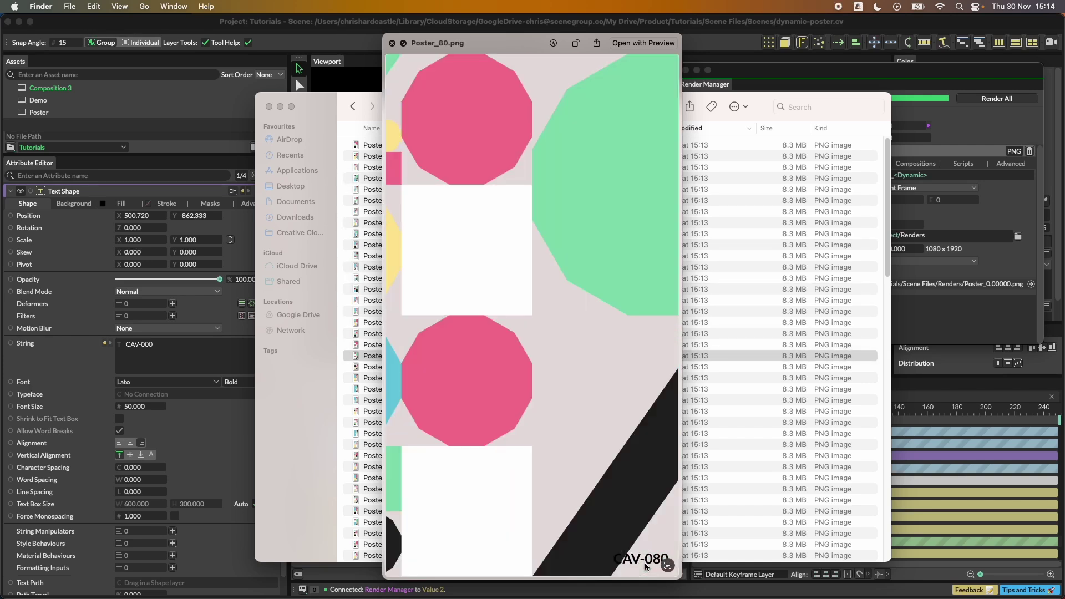
{"action": "key", "text": "Up"}
{"action": "key", "text": "Up"}
{"action": "key", "text": "Up"}
{"action": "key", "text": "Up"}
{"action": "key", "text": "Up"}
{"action": "key", "text": "Up"}
{"action": "key", "text": "Up"}
{"action": "key", "text": "Up"}
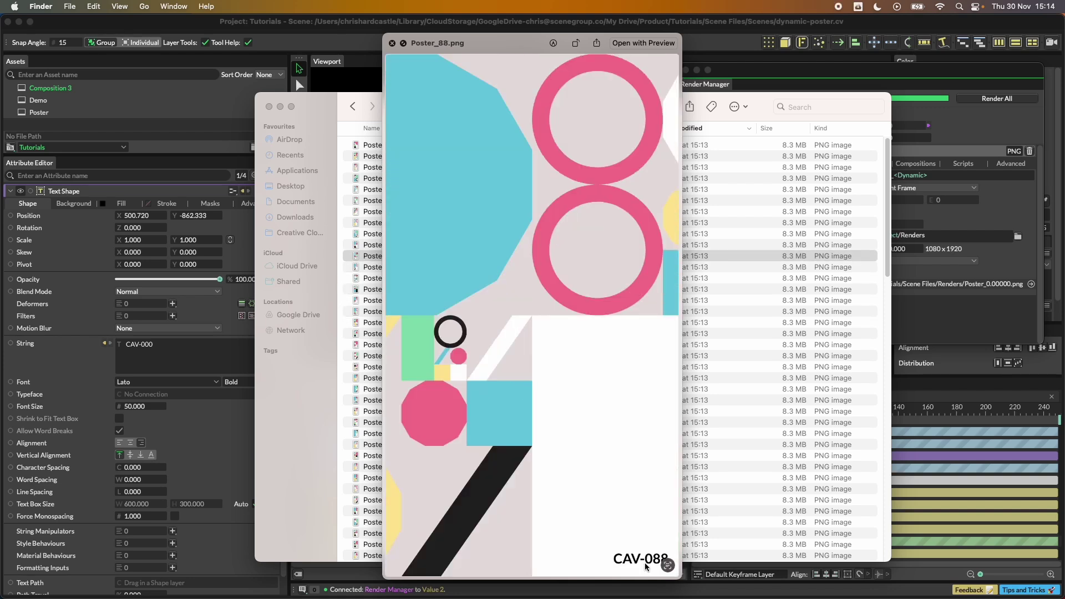
Switch back to Cavalry and reposition the Render Manager window beside the poster.
{"action": "left_click", "coordinate": [774, 72]}
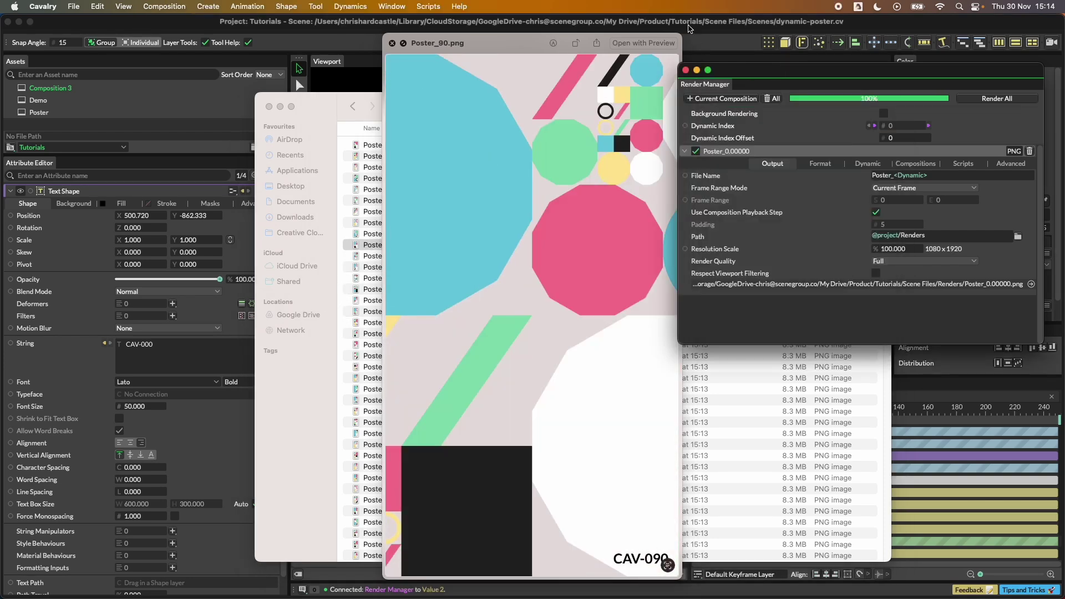
{"action": "left_click", "coordinate": [689, 21]}
{"action": "left_click_drag", "start_coordinate": [779, 72], "coordinate": [746, 73]}
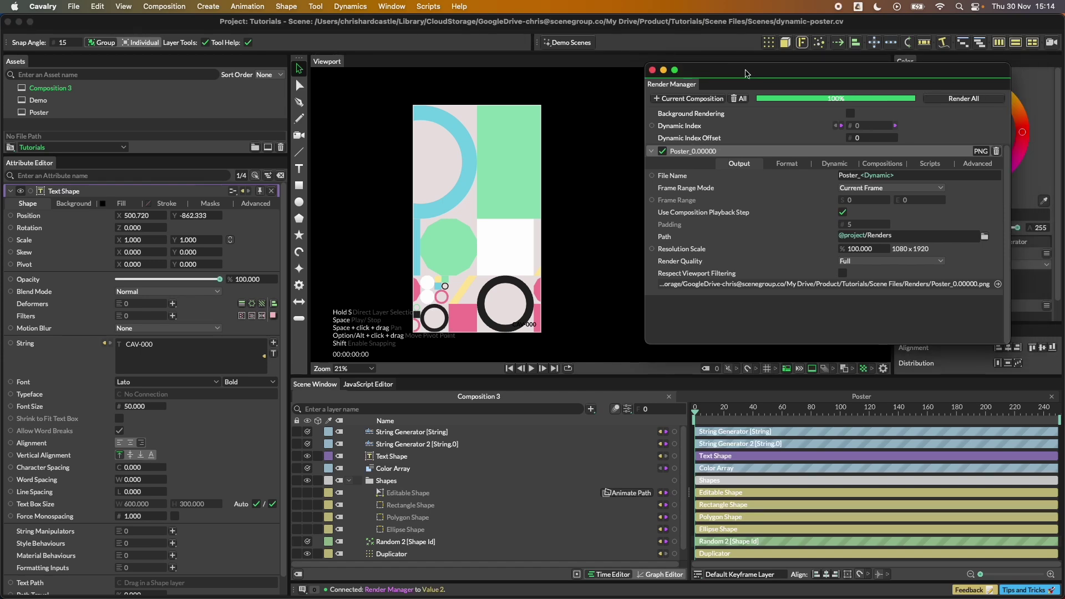